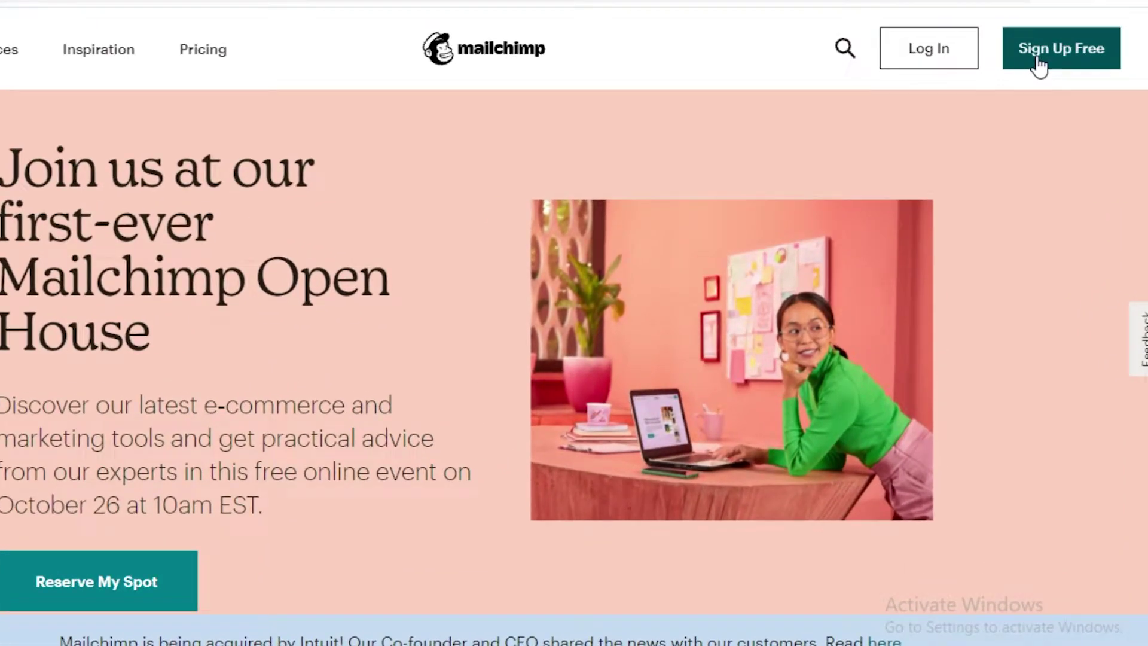
Step: Sign up for a free account with the saved email, a username and password, opting out of update emails
click(1038, 59)
click(267, 271)
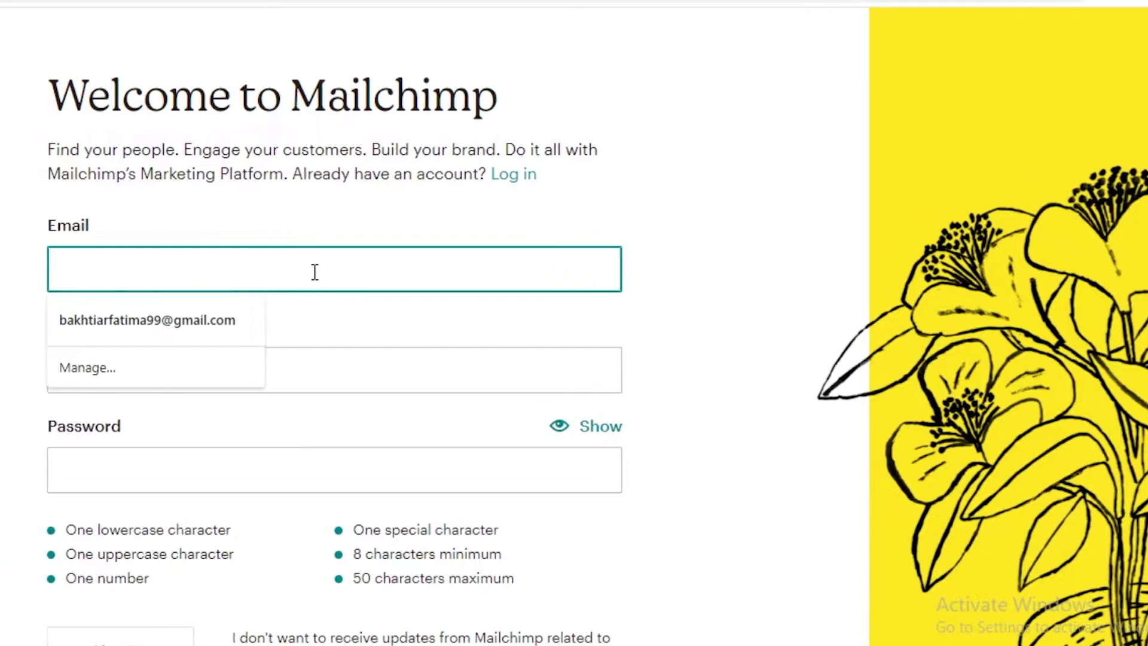
click(169, 317)
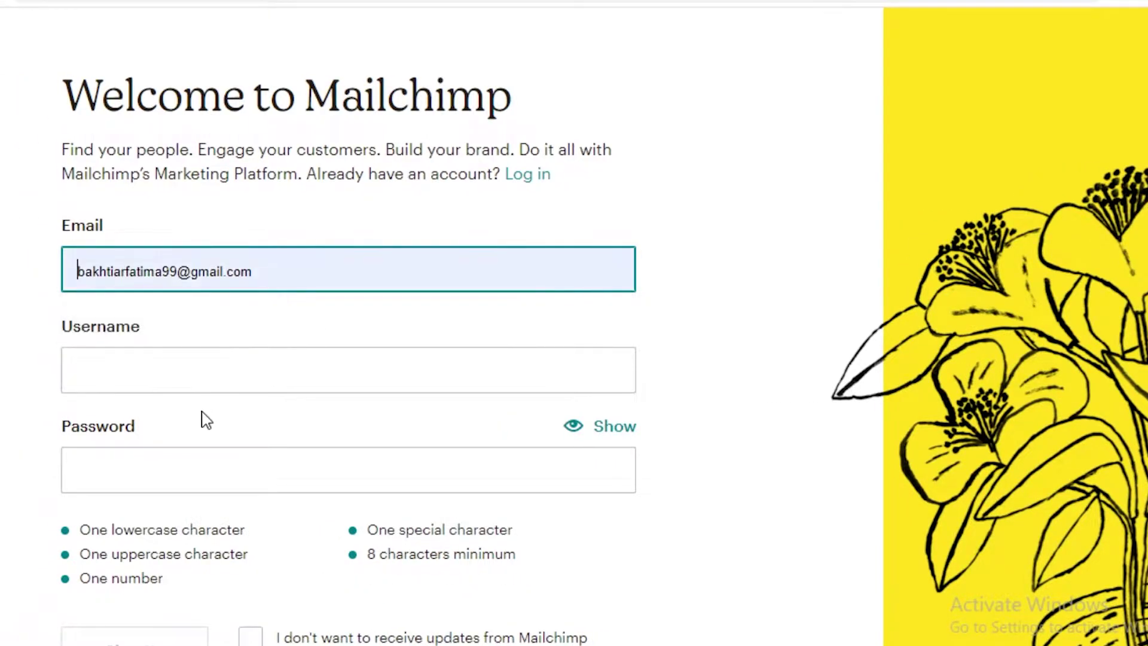
click(194, 369)
click(195, 369)
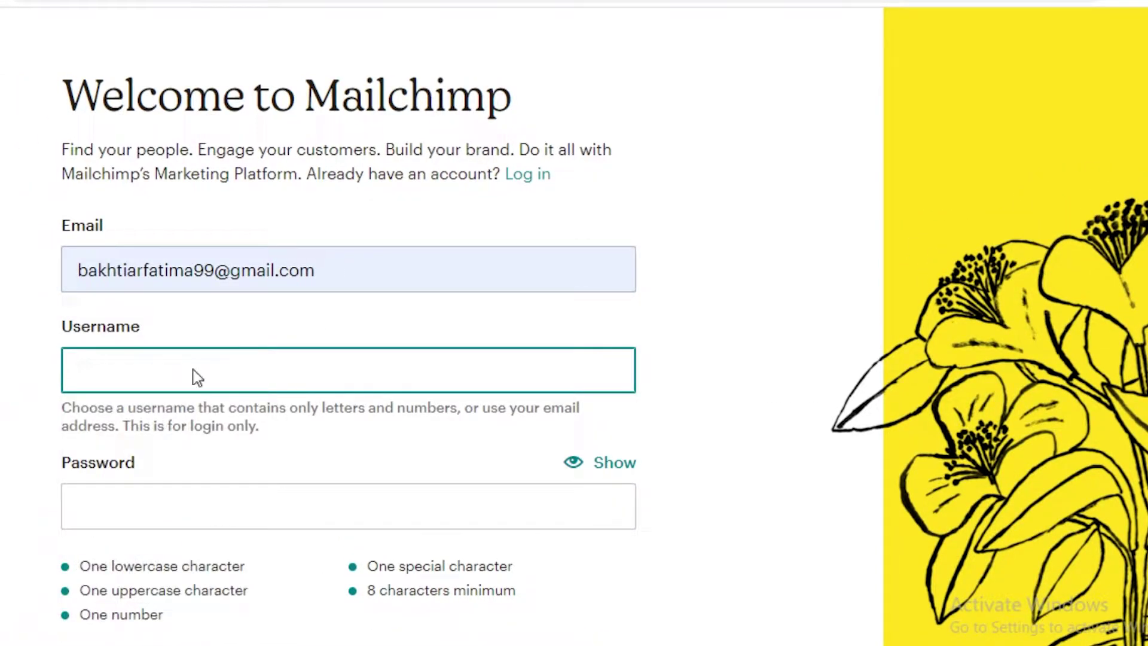
text(JANE DOE)
click(241, 488)
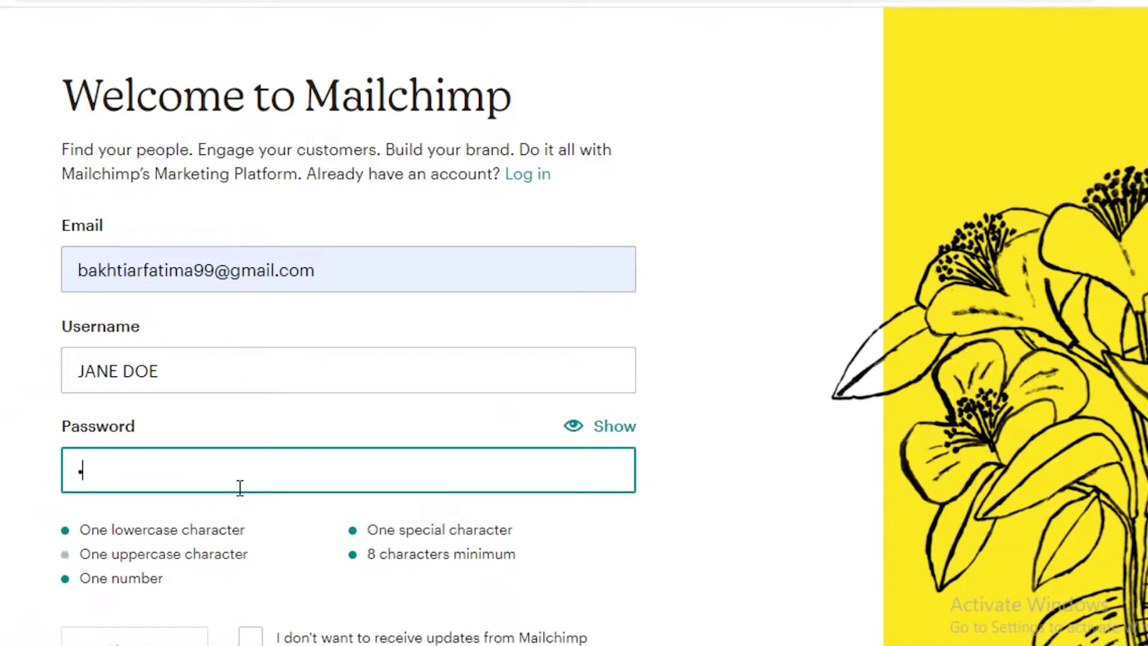
text(••••••••)
scroll(245, 472, down, 3)
click(256, 432)
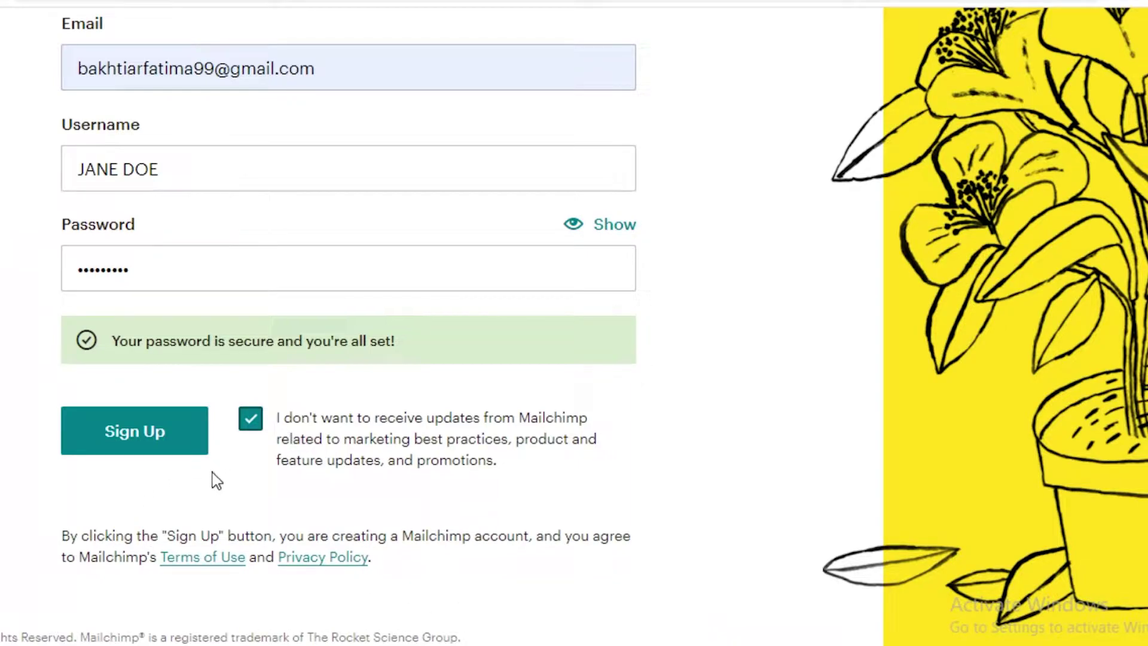
click(146, 439)
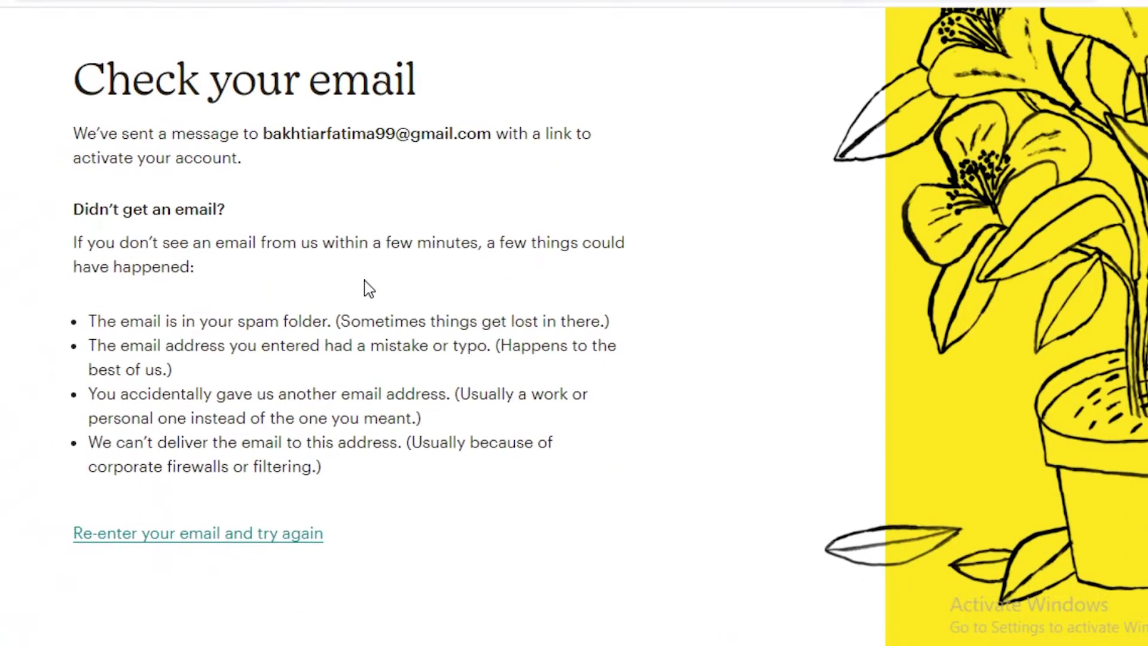
Step: Activate the new account from the Mailchimp activation email in Gmail
scroll(364, 290, down, 2)
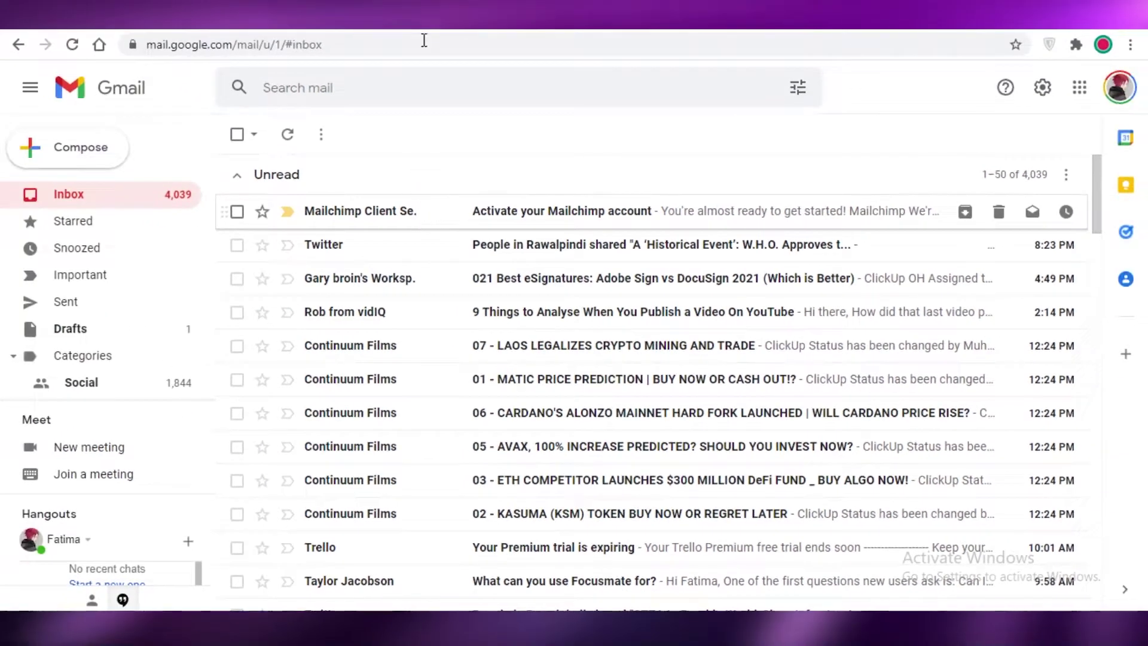
key(Return)
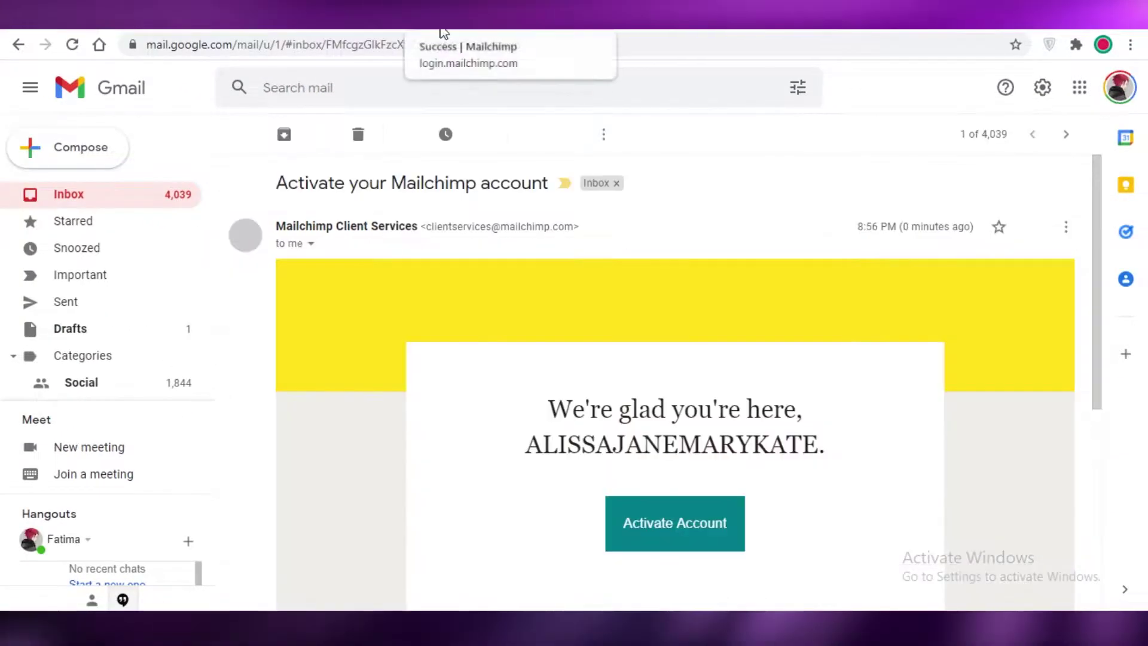
click(663, 569)
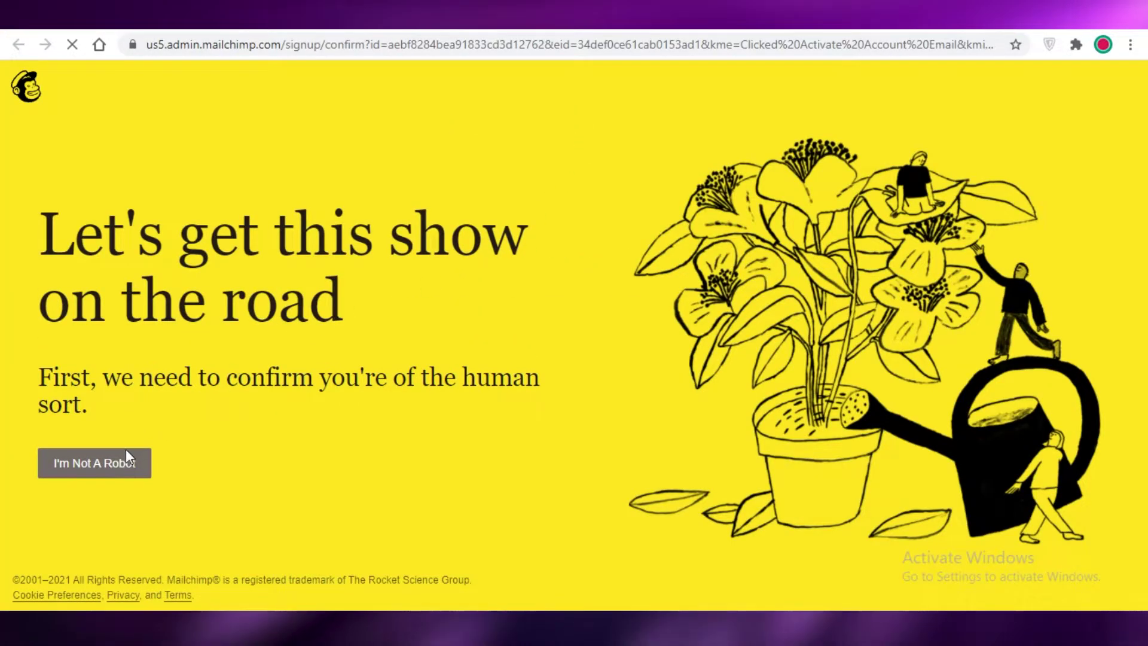
Step: Confirm being human on the account verification page
click(124, 461)
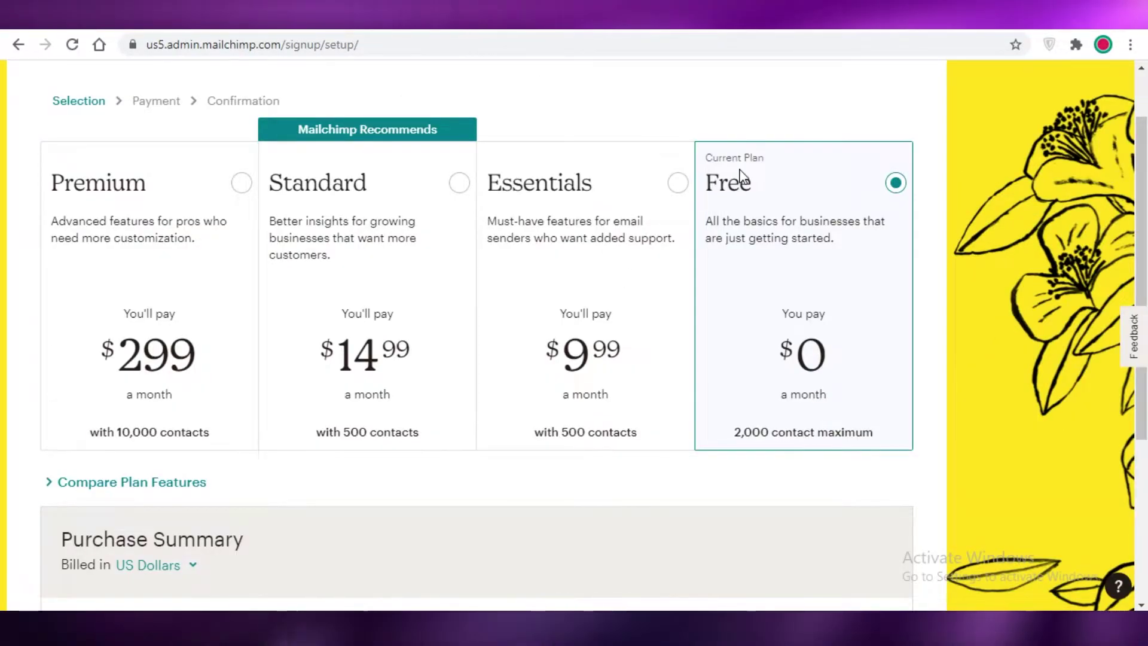
scroll(748, 179, down, 5)
scroll(748, 180, up, 6)
scroll(745, 255, down, 5)
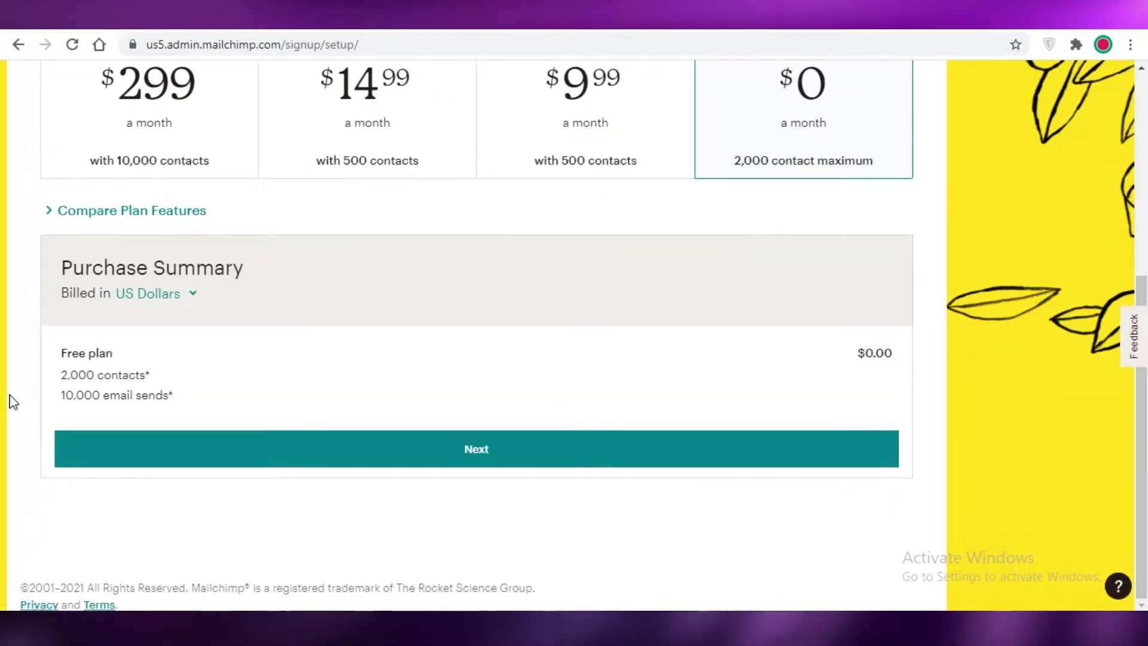
Step: Stay on the Free plan and begin filling in the profile's website URL
click(290, 461)
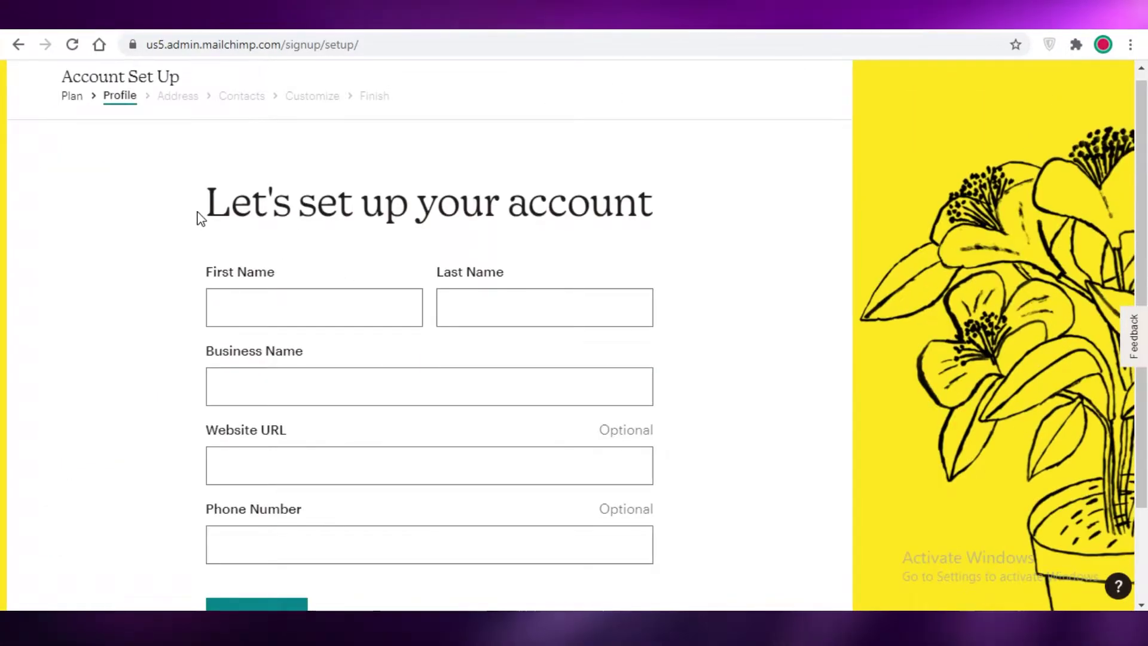
scroll(382, 289, down, 2)
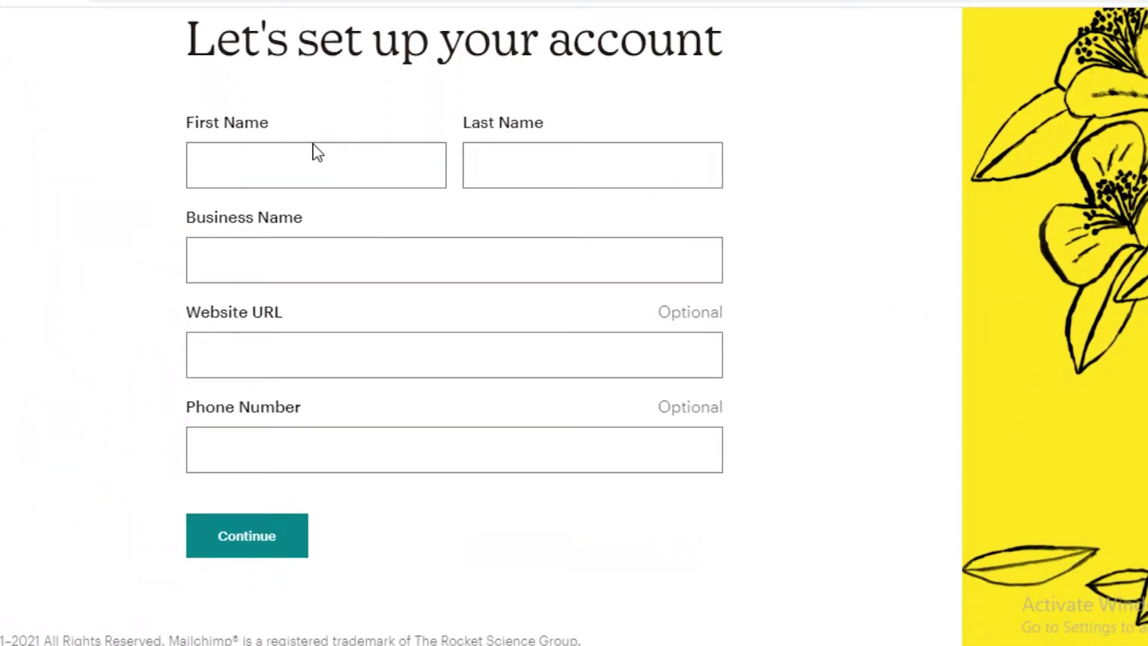
scroll(236, 245, up, 2)
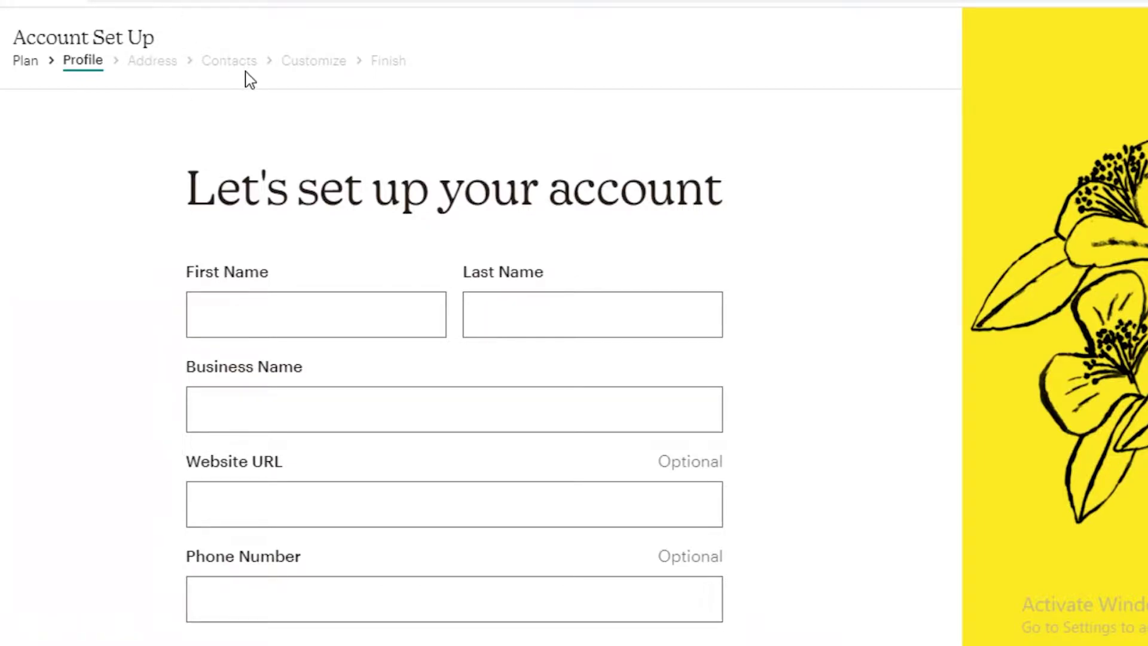
scroll(341, 333, down, 2)
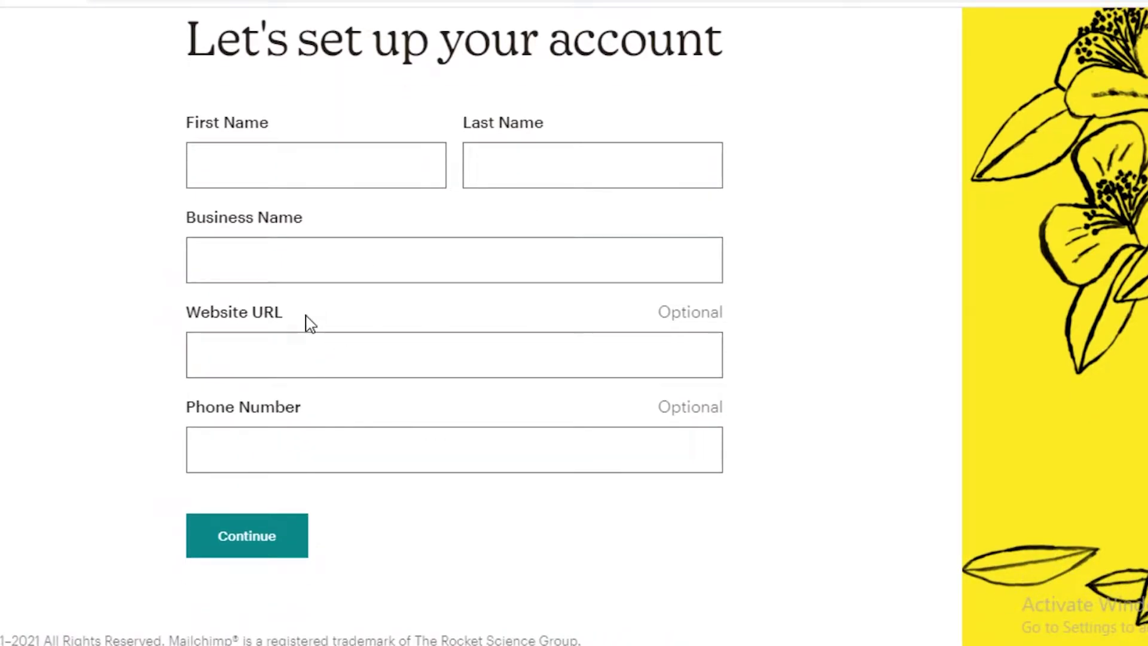
click(261, 357)
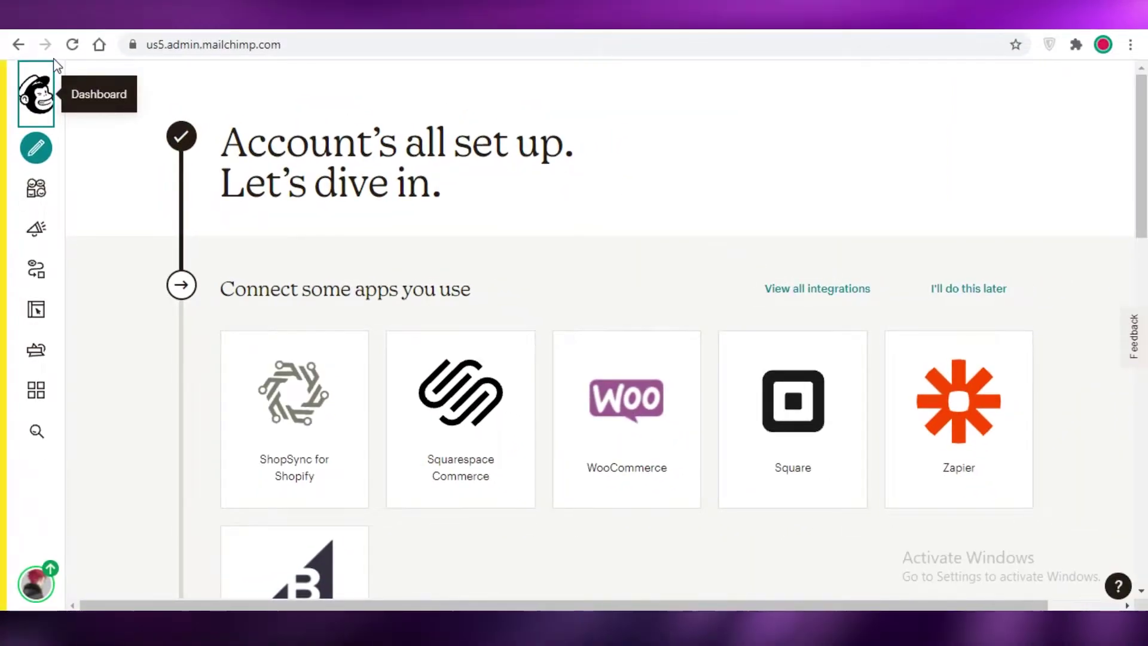
scroll(477, 323, down, 7)
scroll(302, 145, down, 6)
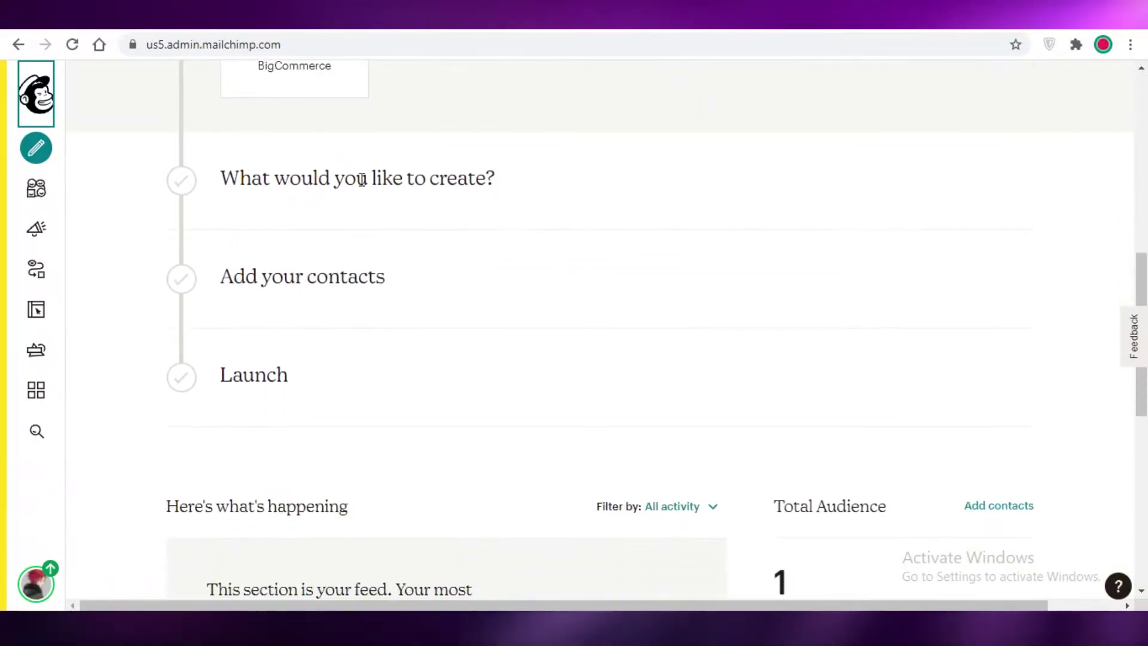
scroll(326, 290, up, 4)
scroll(322, 289, up, 7)
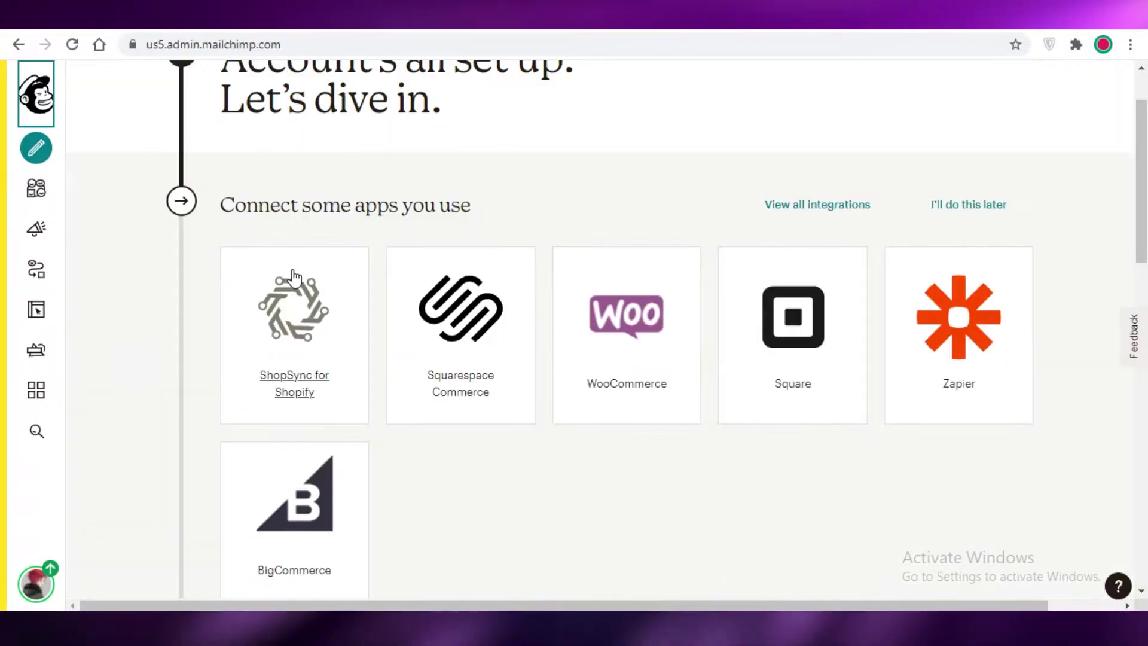
scroll(323, 290, down, 7)
scroll(352, 323, down, 4)
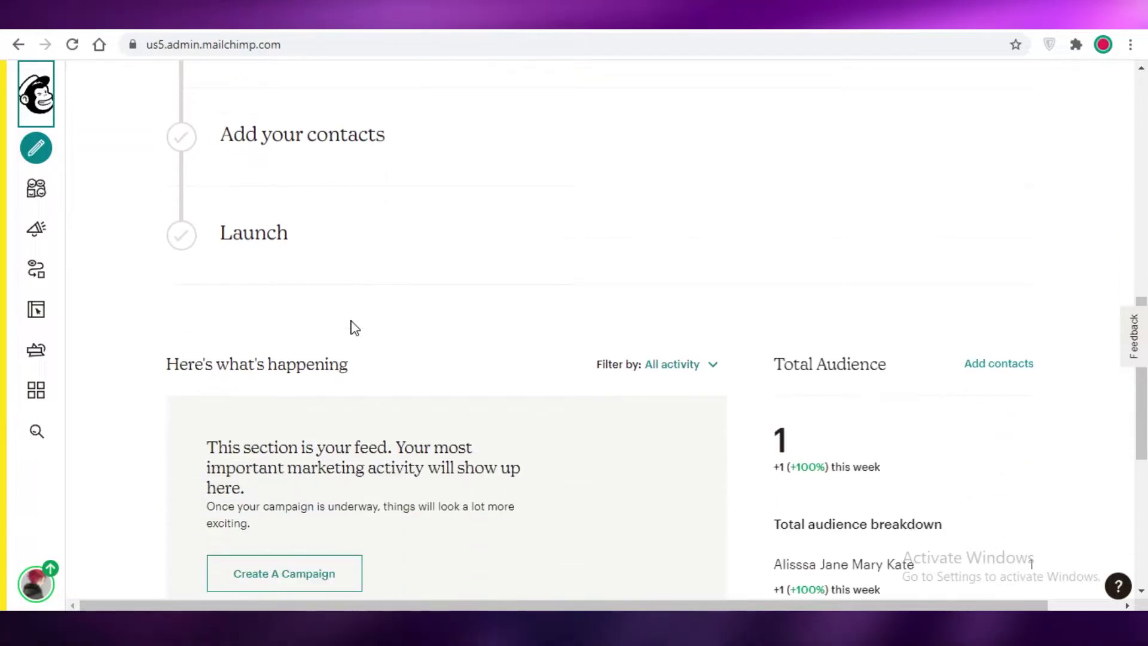
scroll(349, 326, up, 1)
scroll(349, 326, down, 4)
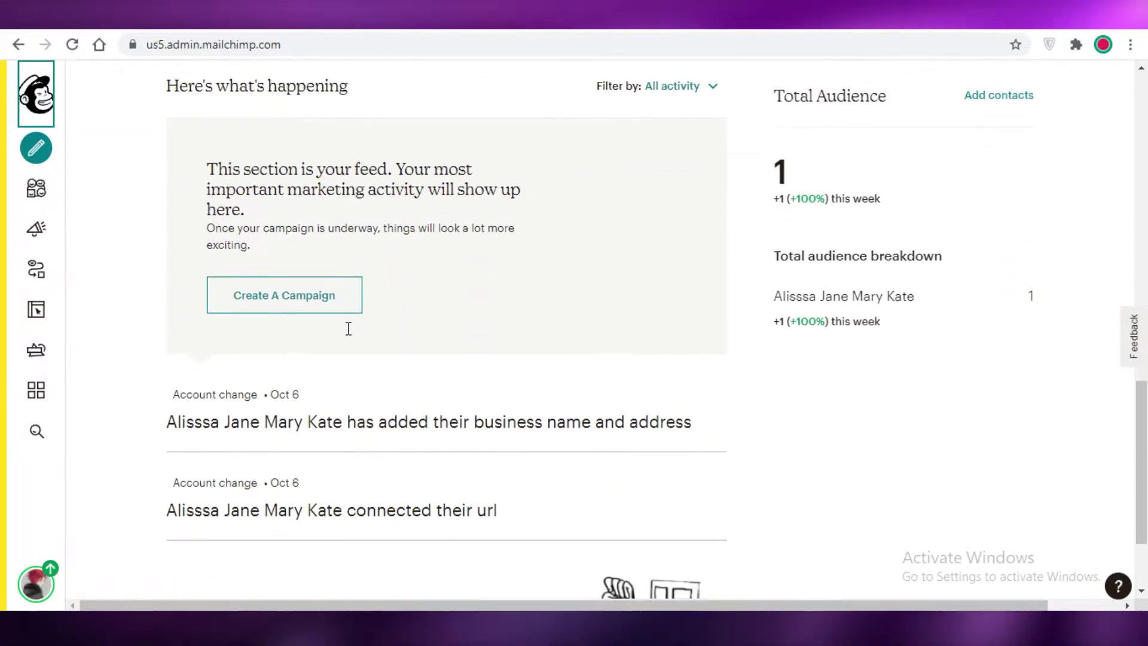
scroll(335, 329, up, 6)
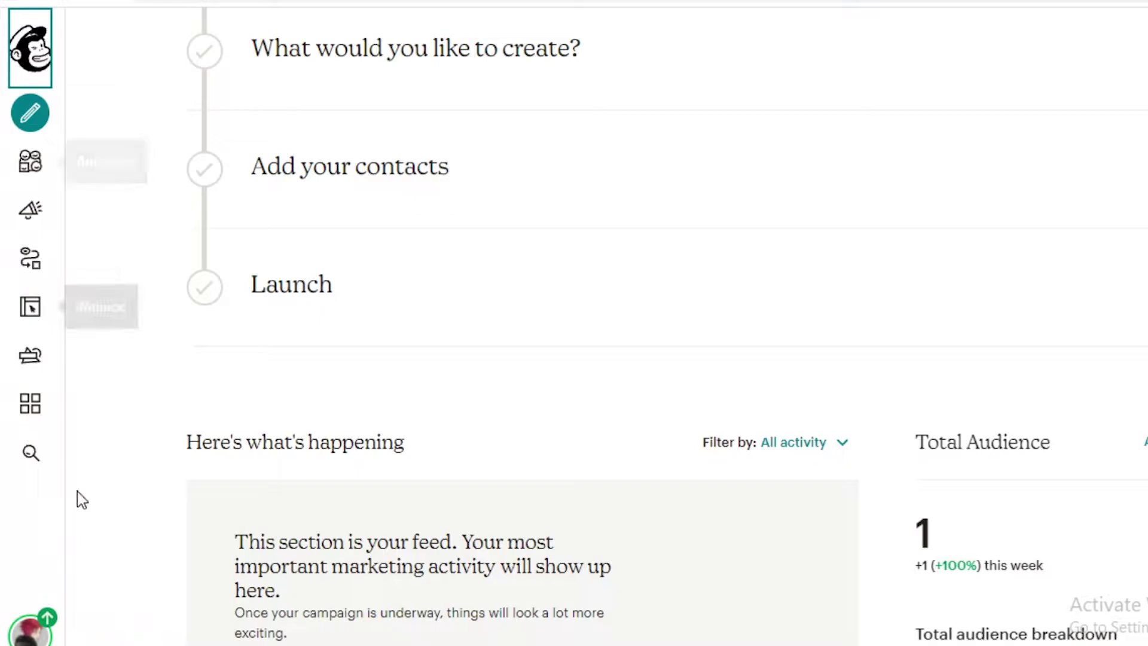
Step: Look over the Create page and Audience dashboard, then open Automations' Customer Journeys Explore page
click(26, 114)
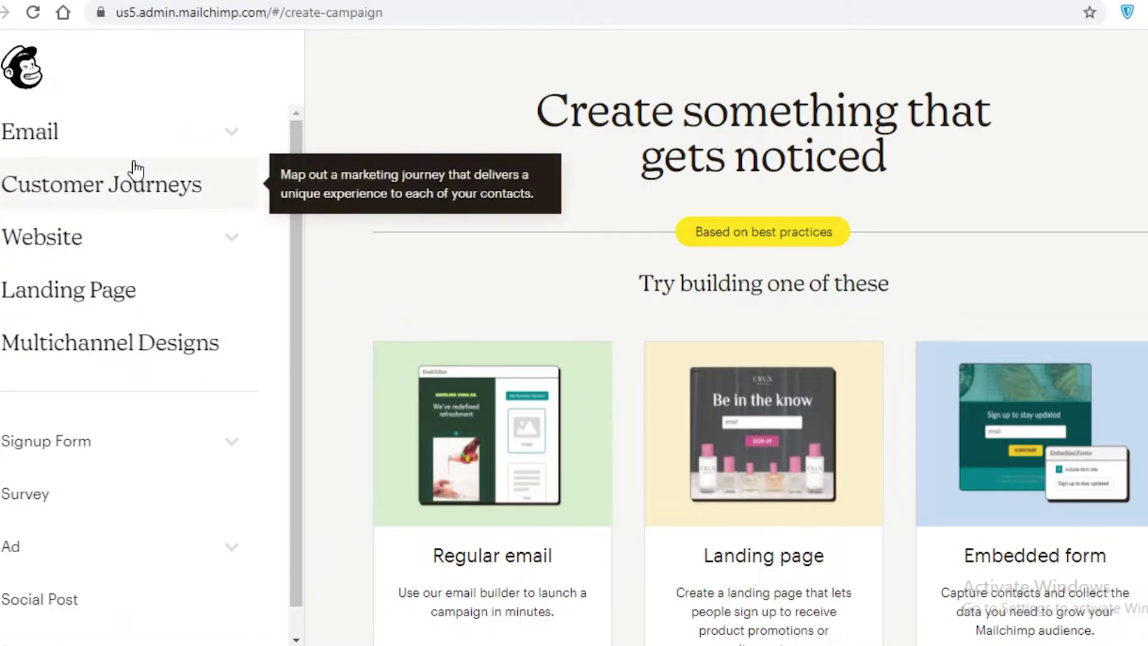
click(22, 67)
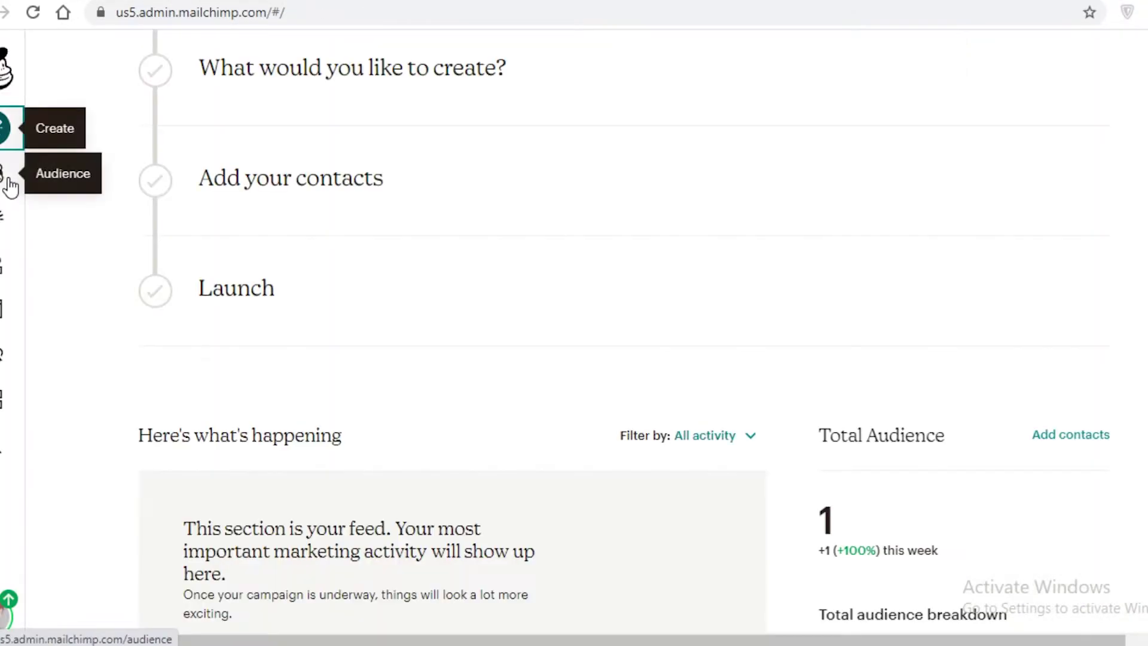
click(11, 182)
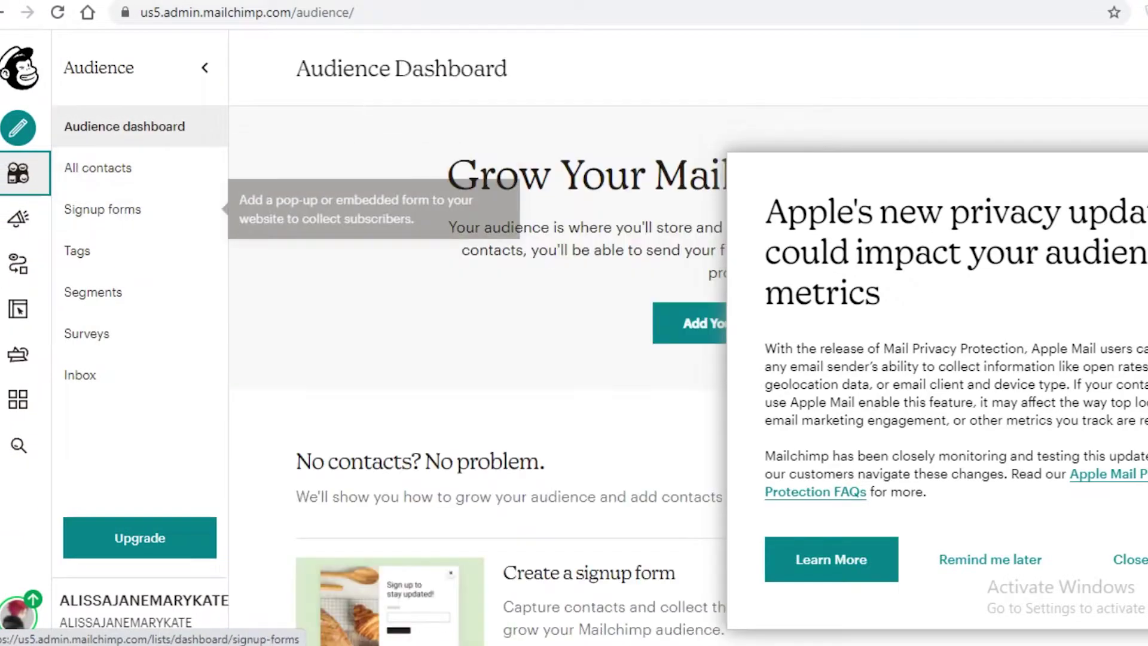
key(Escape)
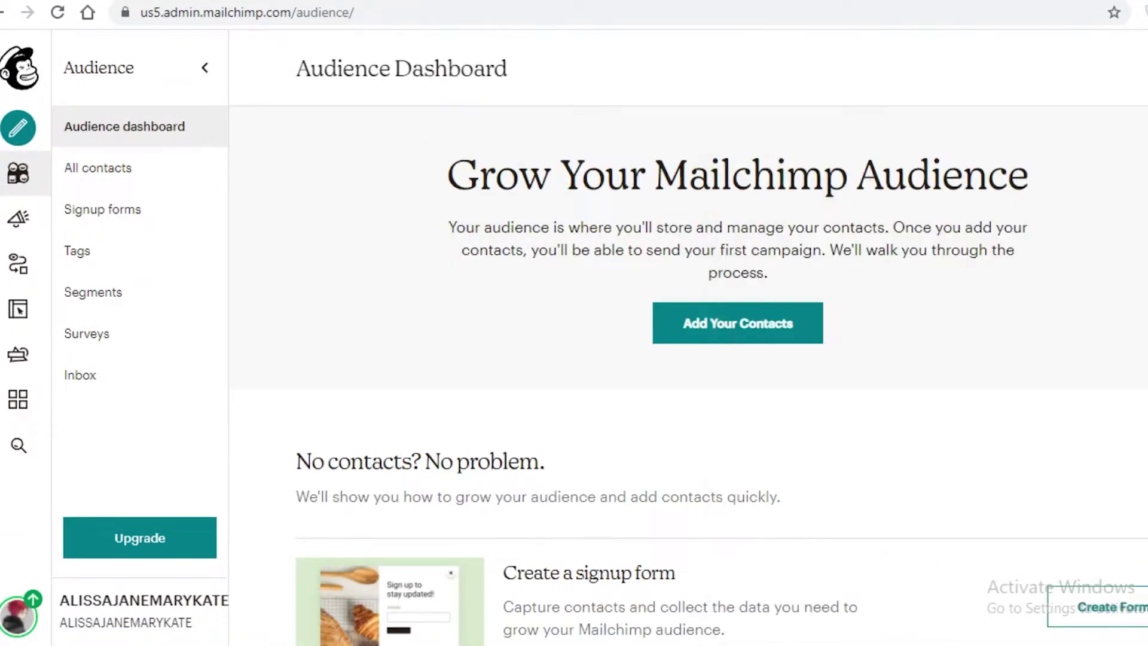
click(18, 219)
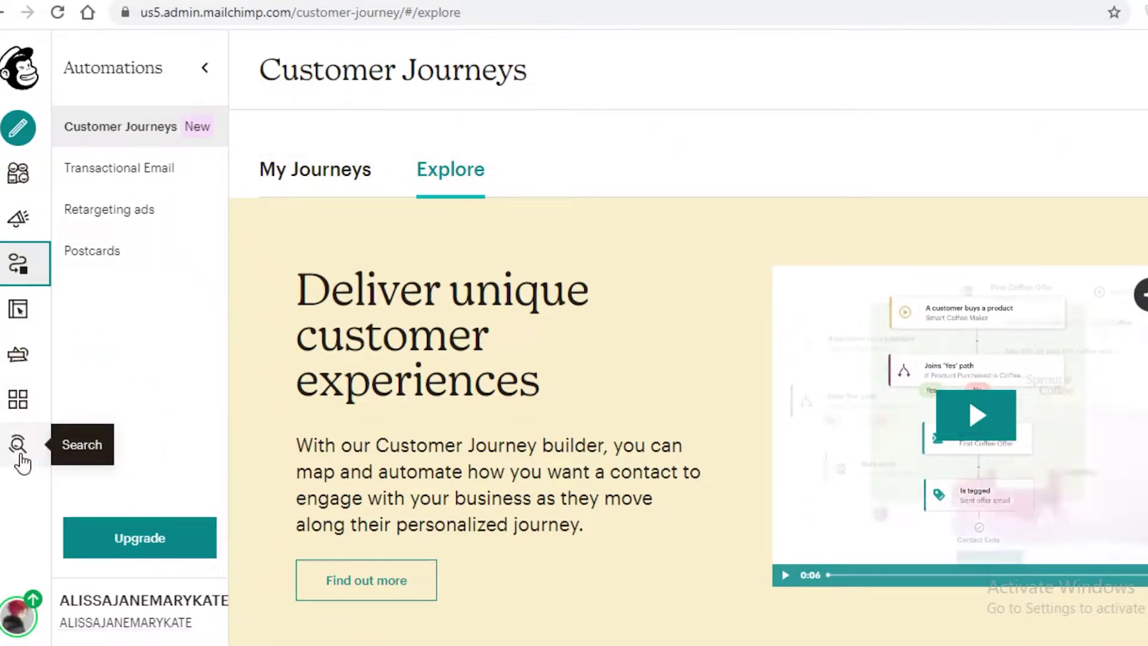
Step: Expand Email on the Create page to show Regular, Plain text and Template options and suggested builds
click(22, 145)
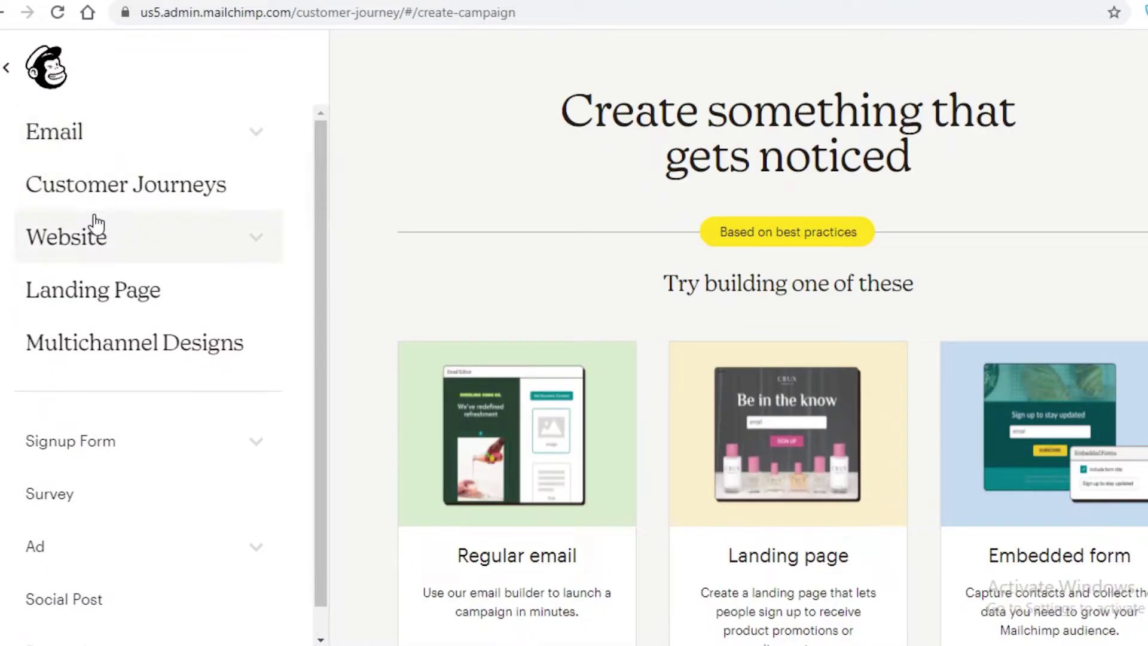
click(59, 131)
scroll(512, 441, down, 3)
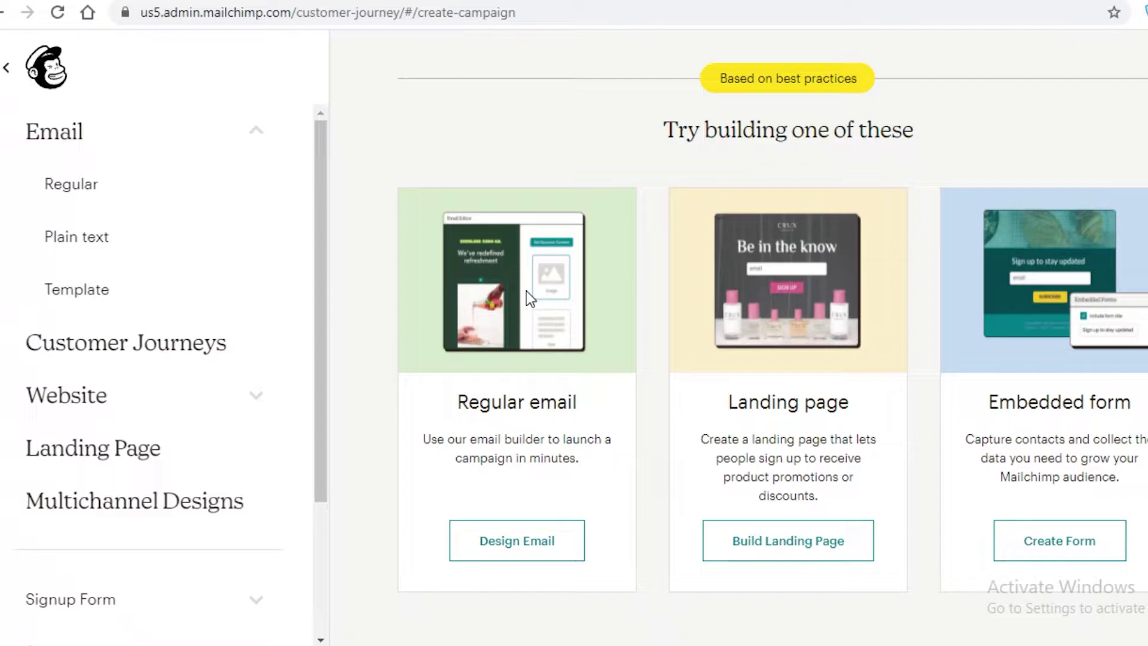
Step: Browse the saved and Purchased email templates, then create a new Untitled campaign draft
click(515, 540)
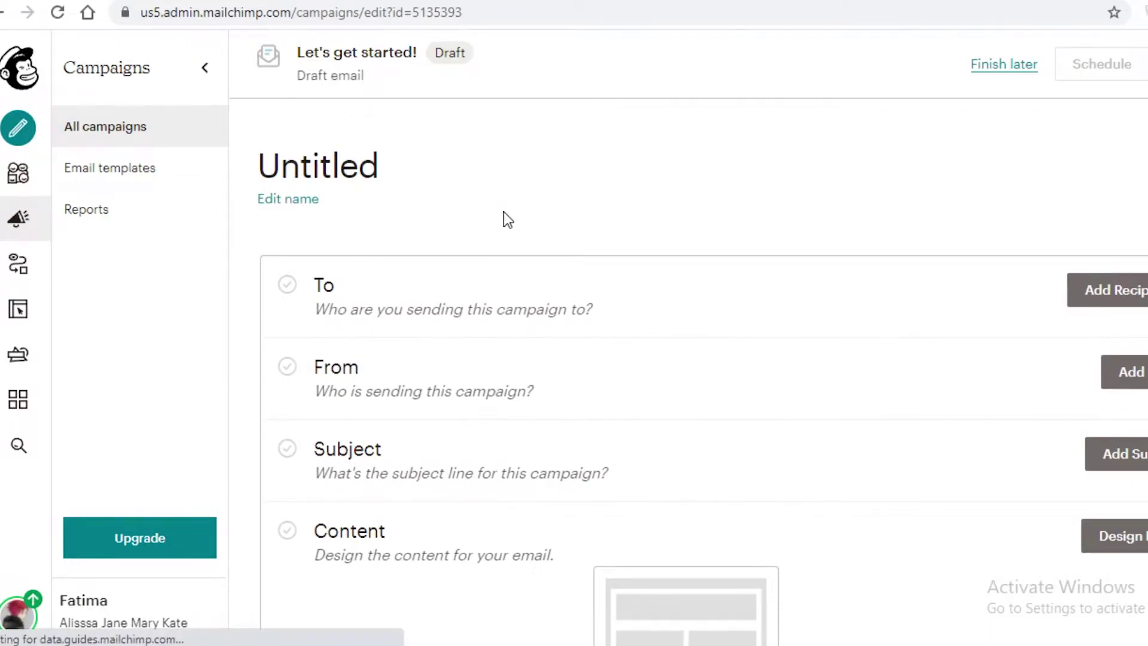
click(116, 168)
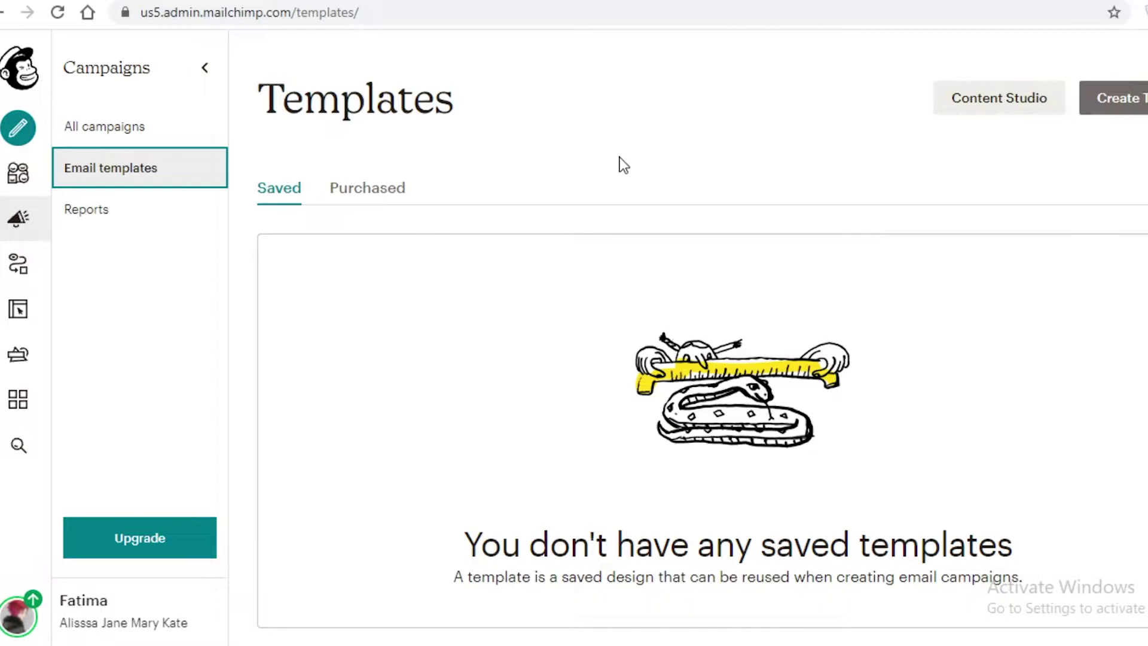
click(347, 194)
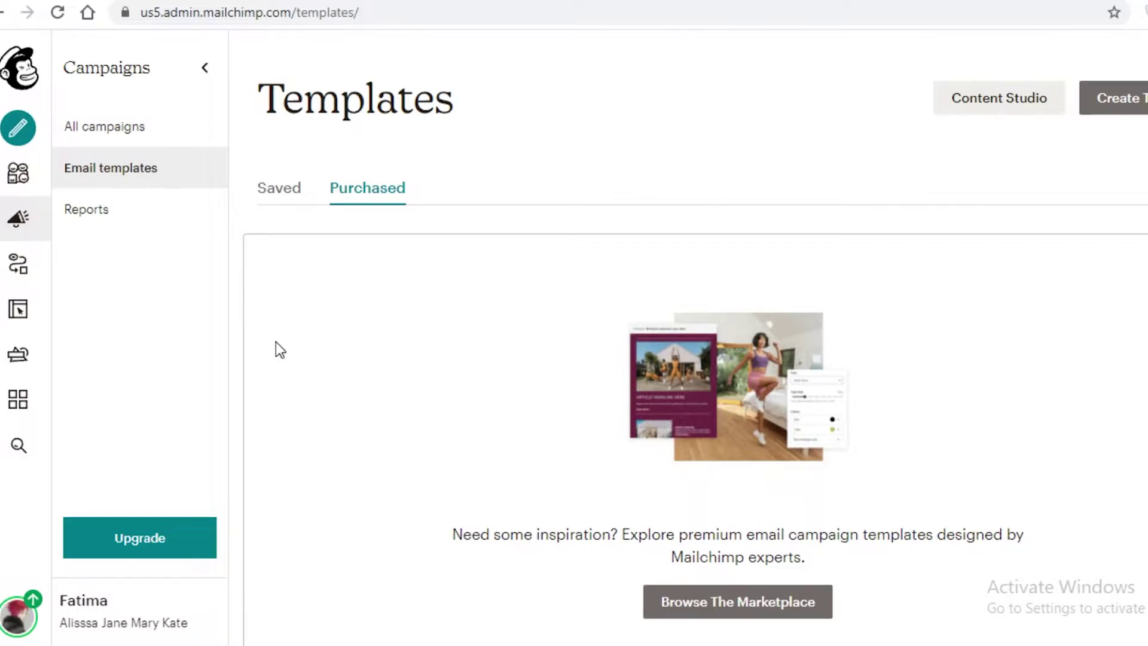
click(115, 120)
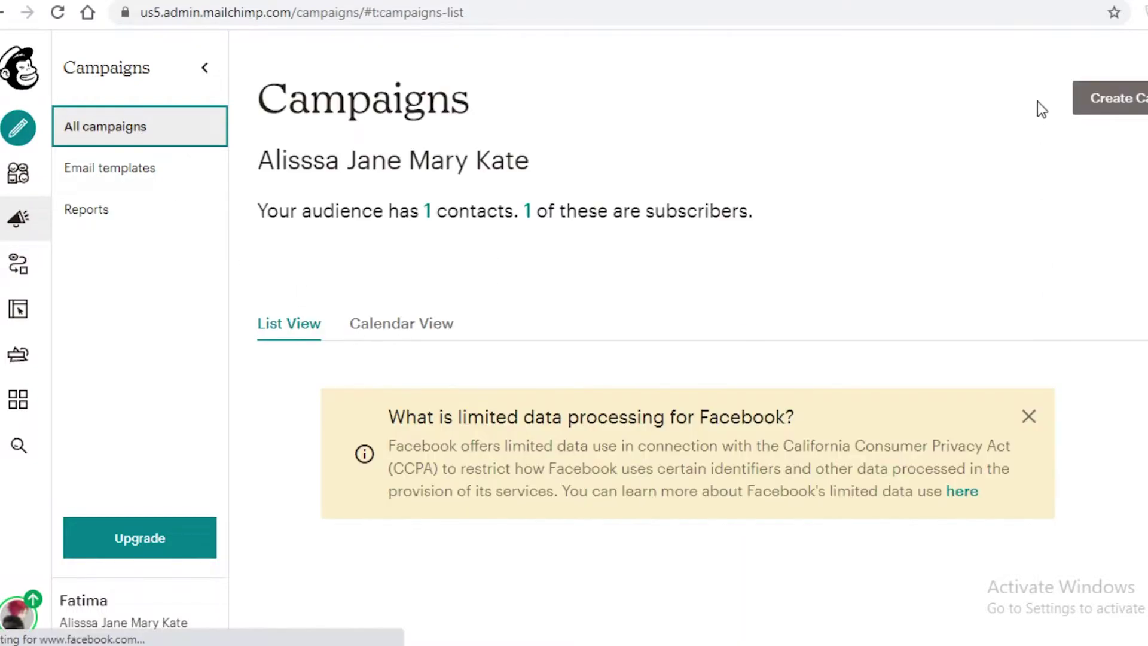
click(1109, 111)
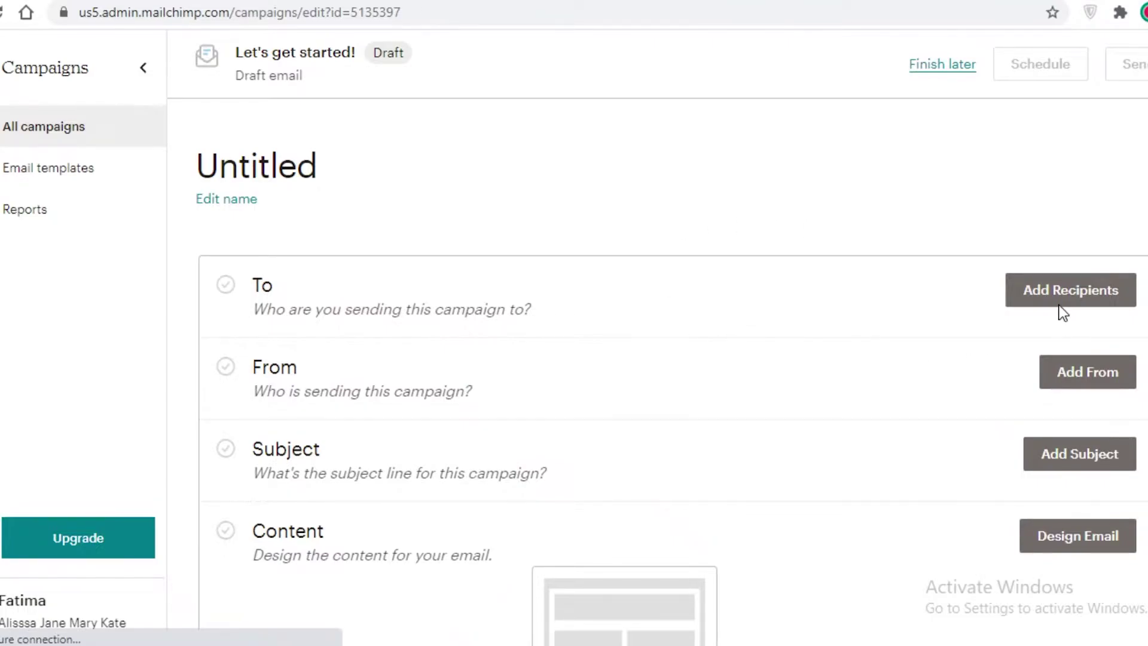
Step: Start adding recipients to the draft and view the 'No contacts yet?' import prompt
click(1068, 290)
scroll(970, 371, down, 3)
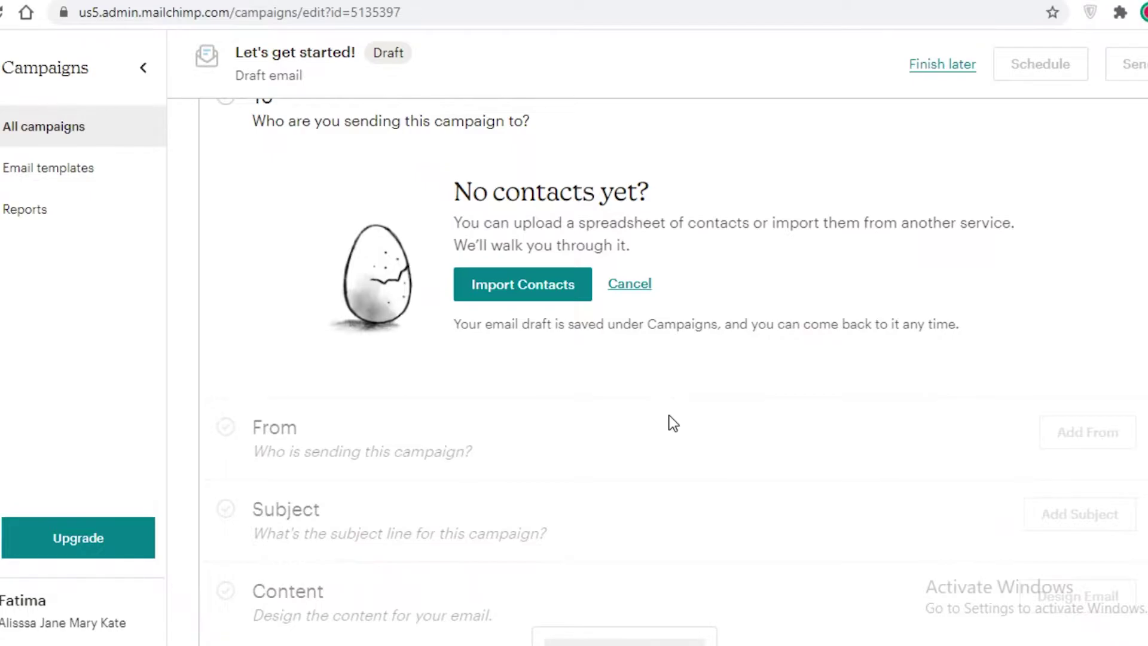
scroll(652, 413, down, 2)
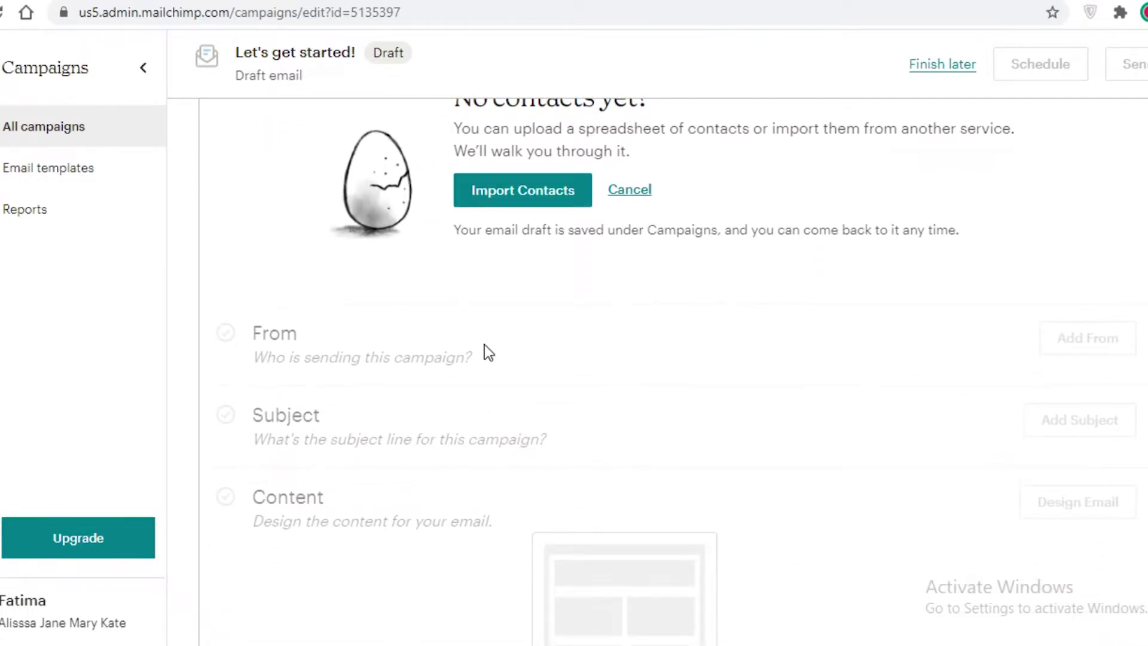
scroll(897, 353, down, 3)
scroll(598, 353, up, 8)
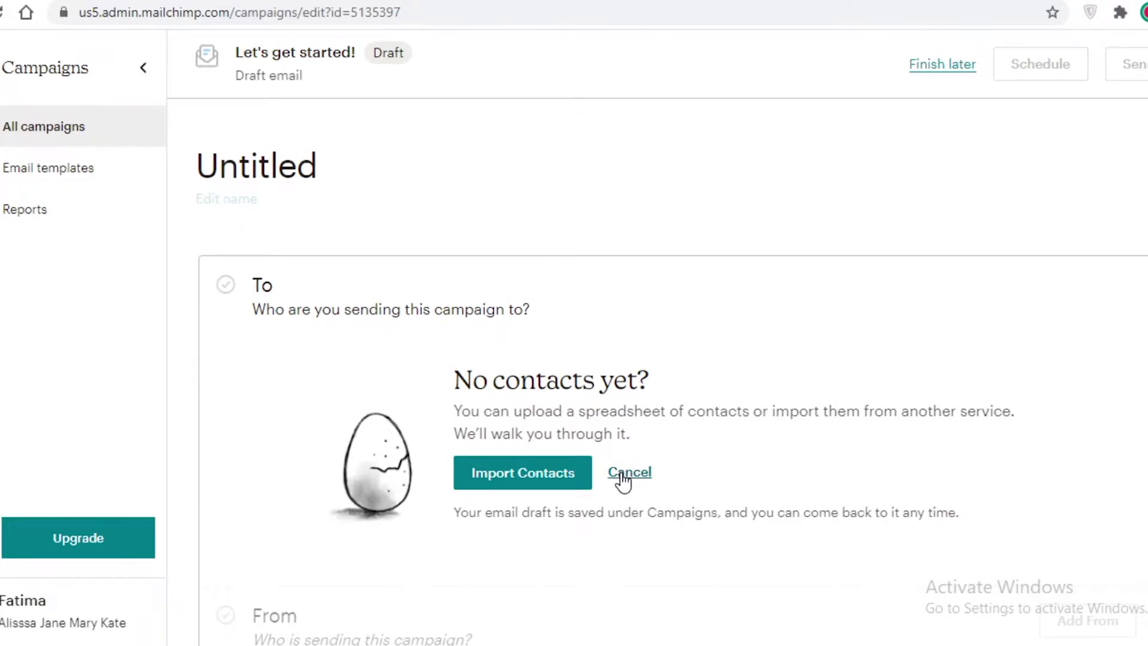
Step: Start an Import Contacts flow using the Copy and paste method
click(524, 483)
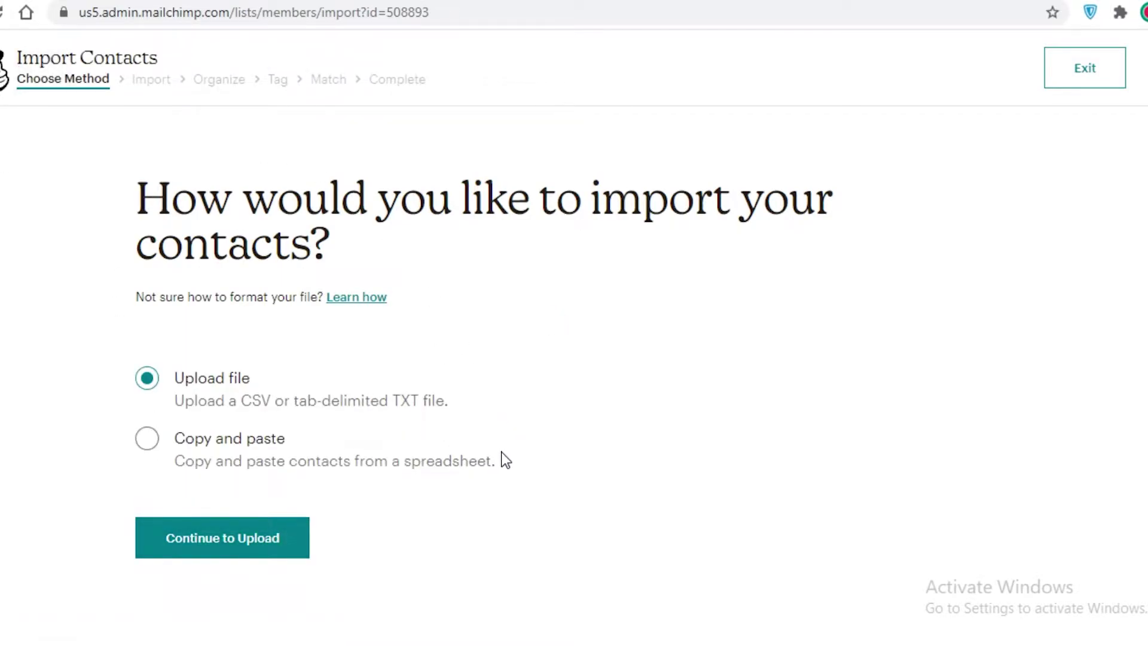
click(148, 439)
Step: Paste one contact's e-mail address and continue to the Organize step's subscription status choices
click(241, 541)
click(286, 396)
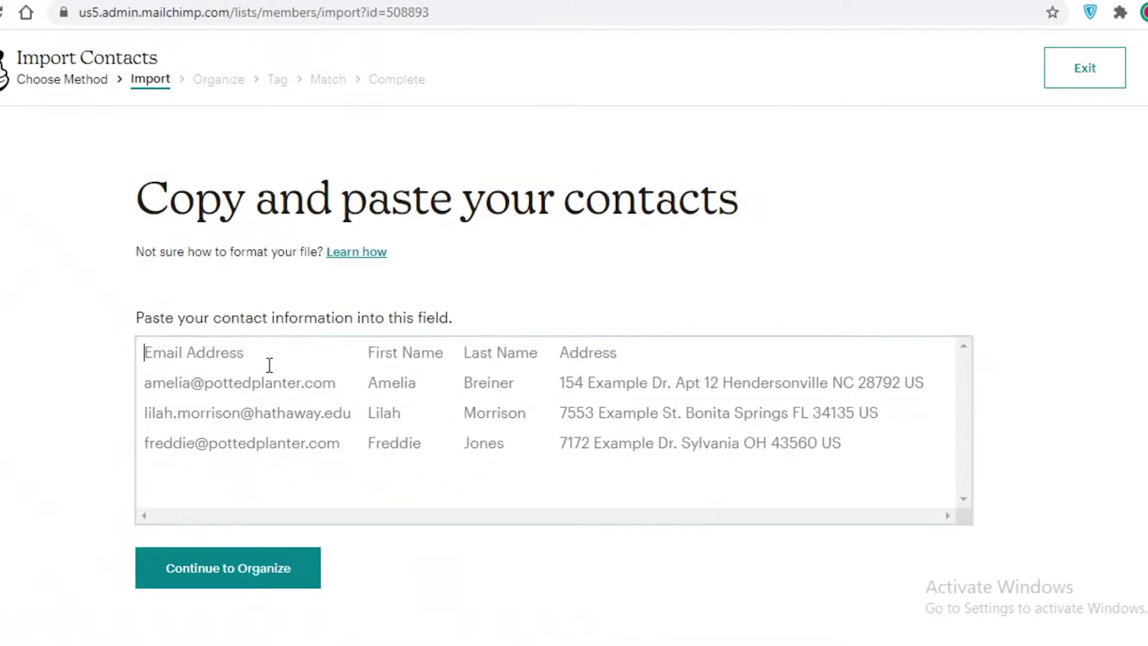
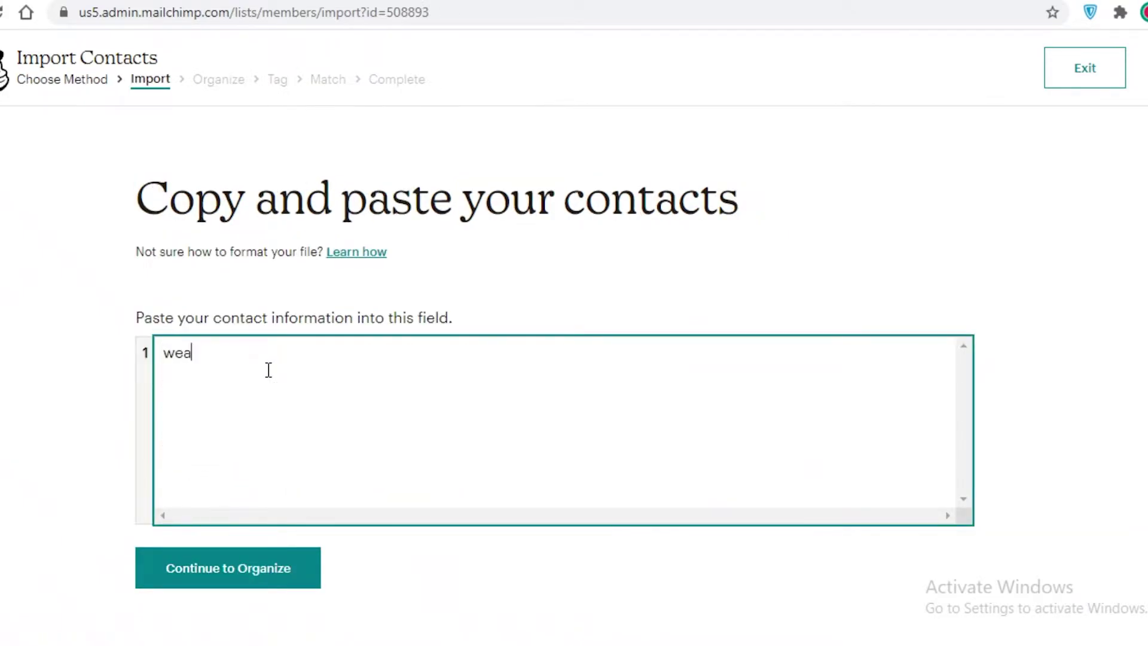
click(255, 568)
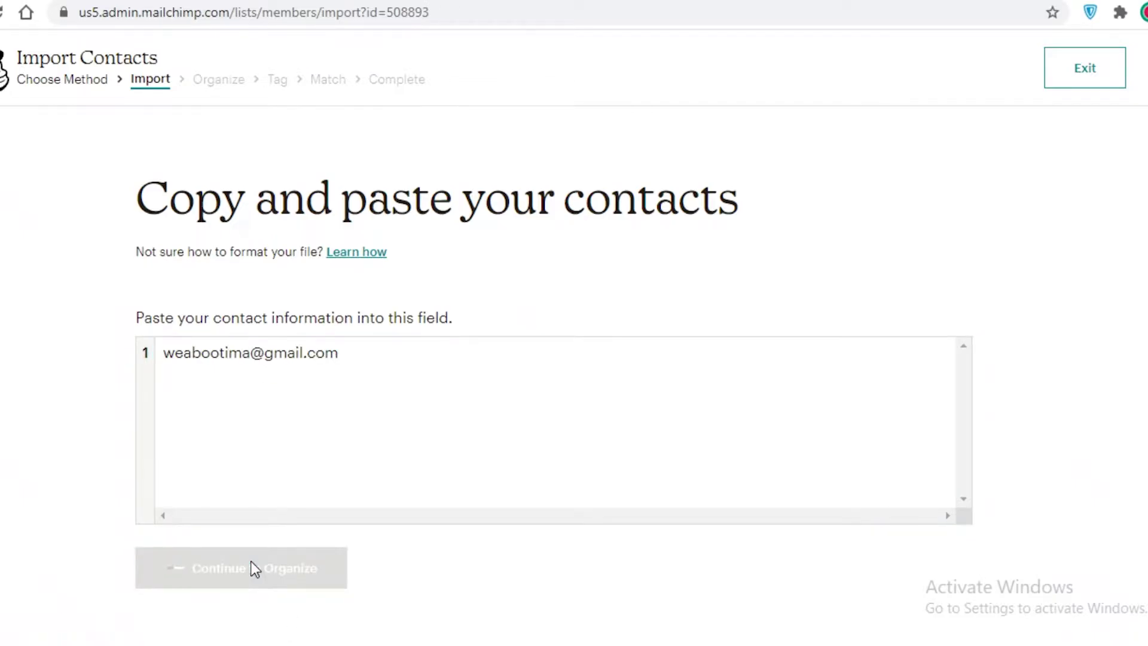
click(256, 331)
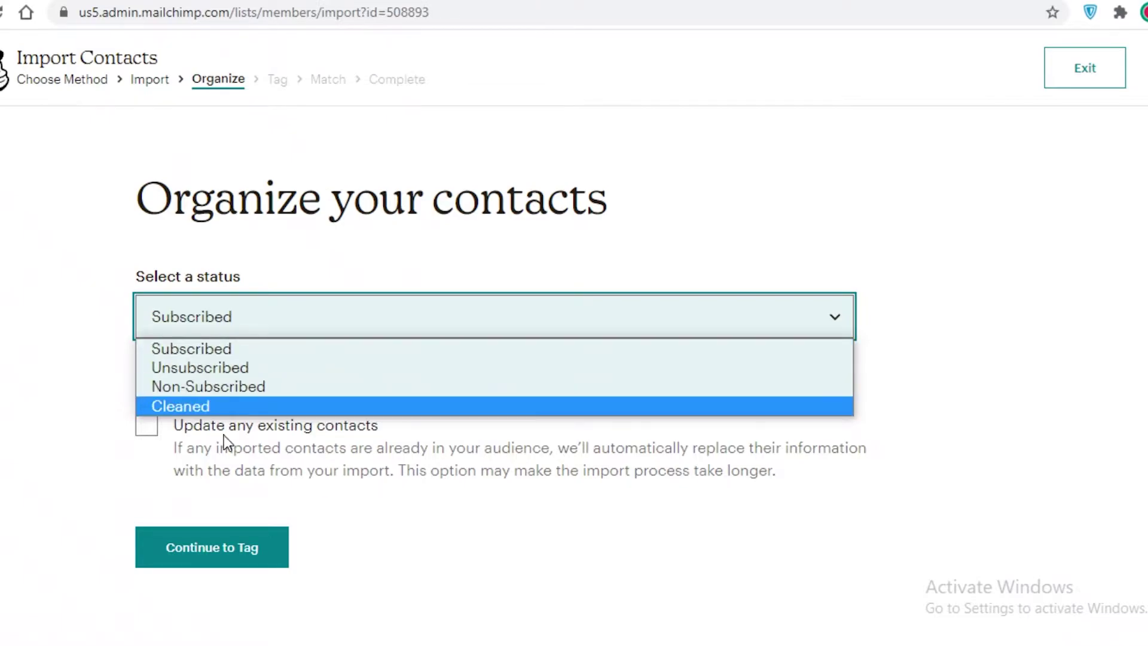
Step: Keep the contact Subscribed, skip tagging and column matching, and complete the import
click(240, 552)
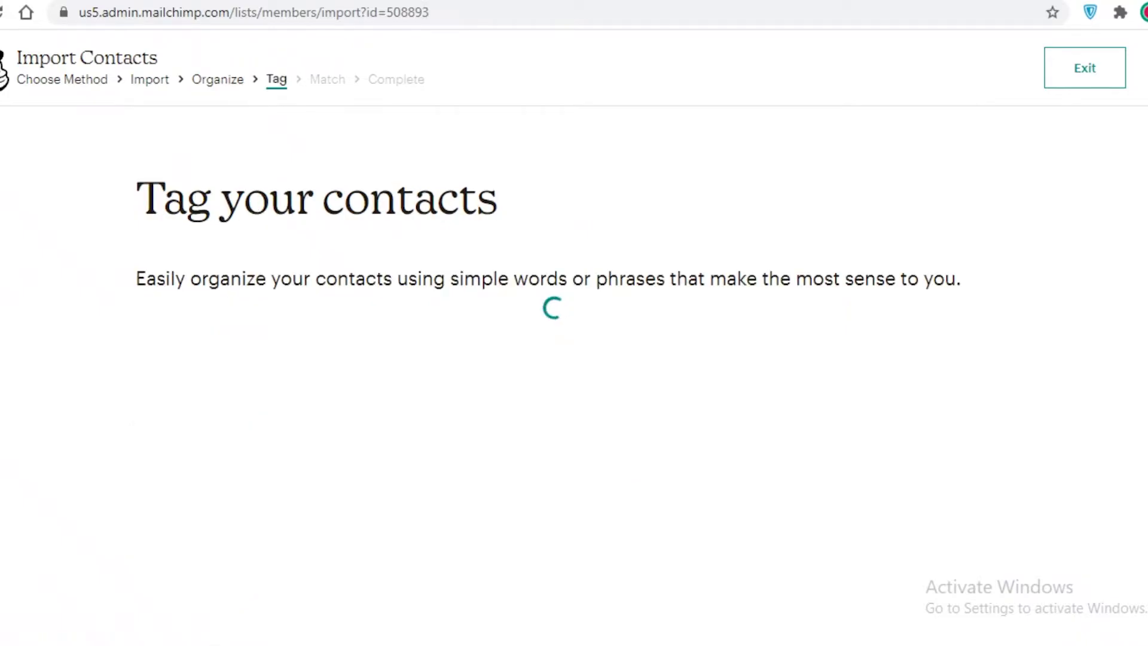
click(540, 466)
click(486, 389)
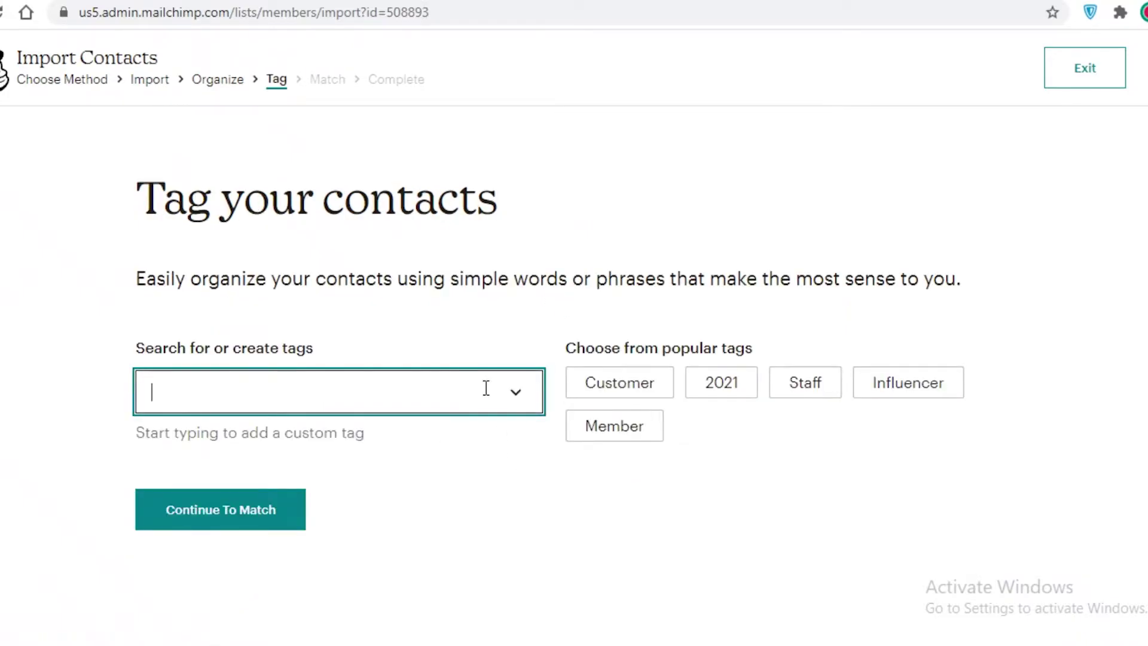
click(182, 508)
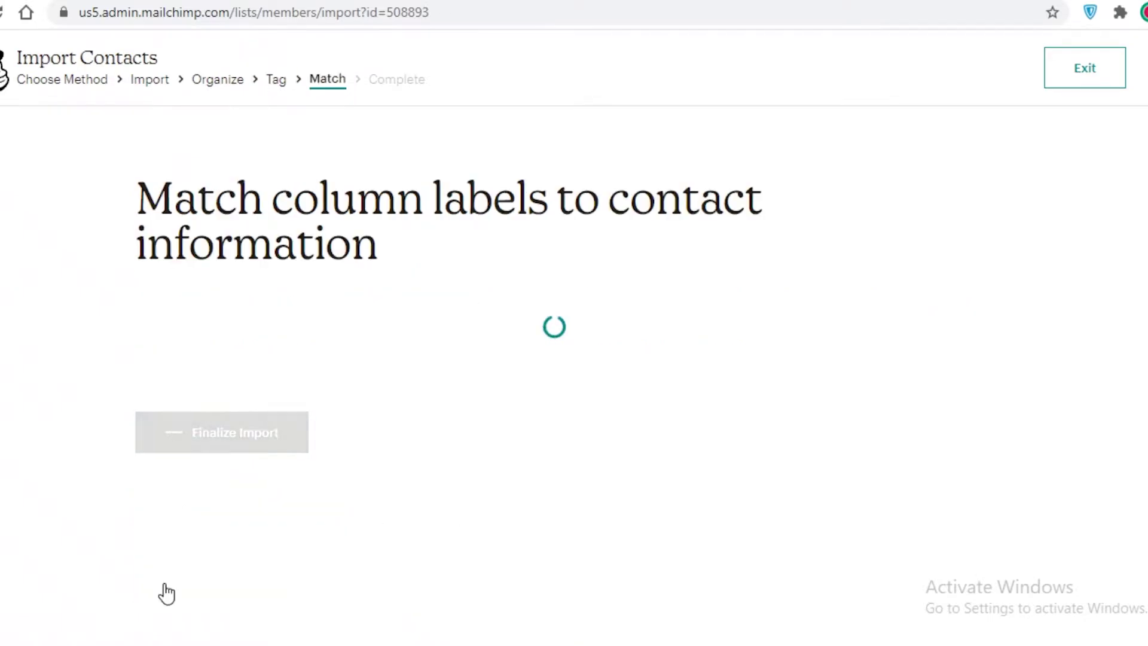
click(241, 606)
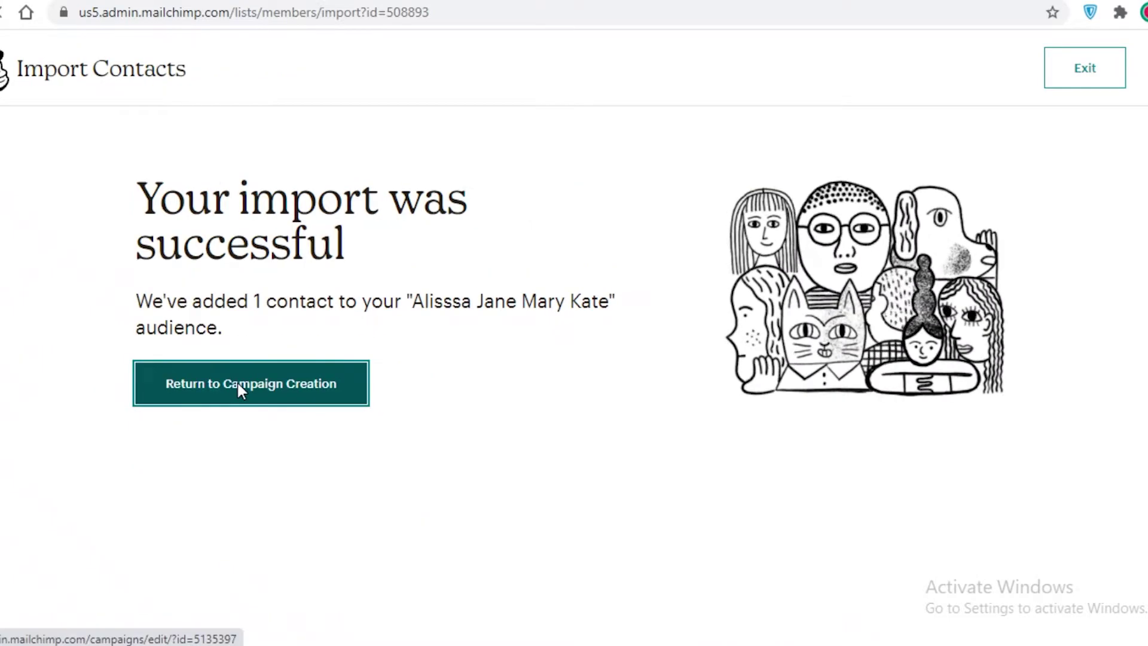
Step: Return to the campaign draft, then open All campaigns showing 2 subscribed contacts
click(238, 383)
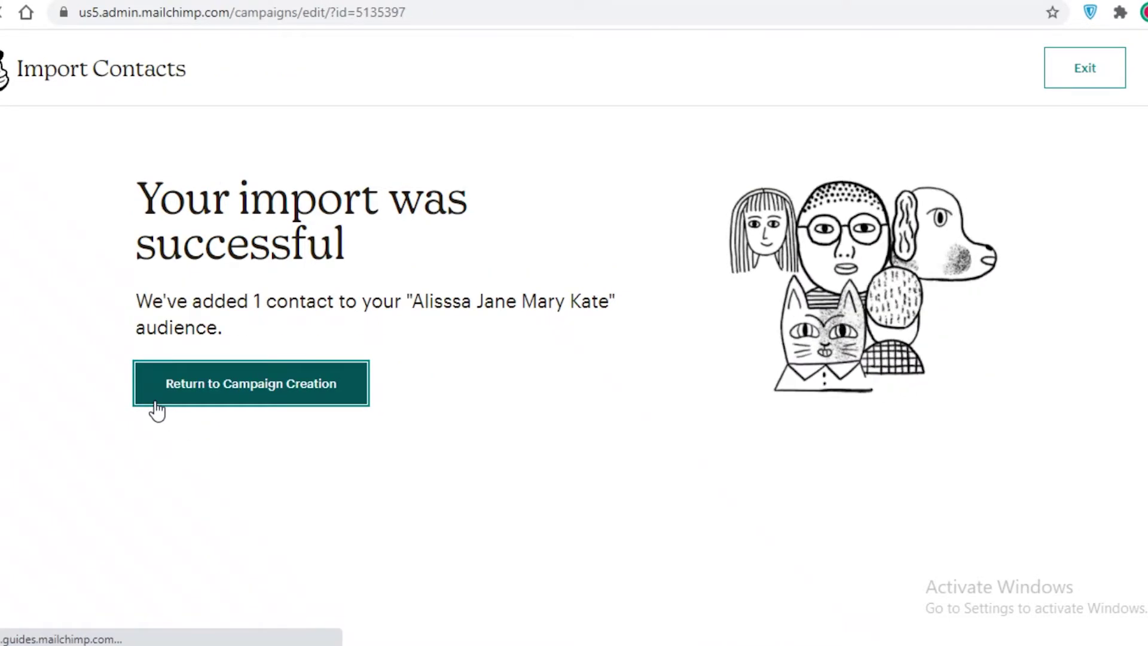
click(15, 221)
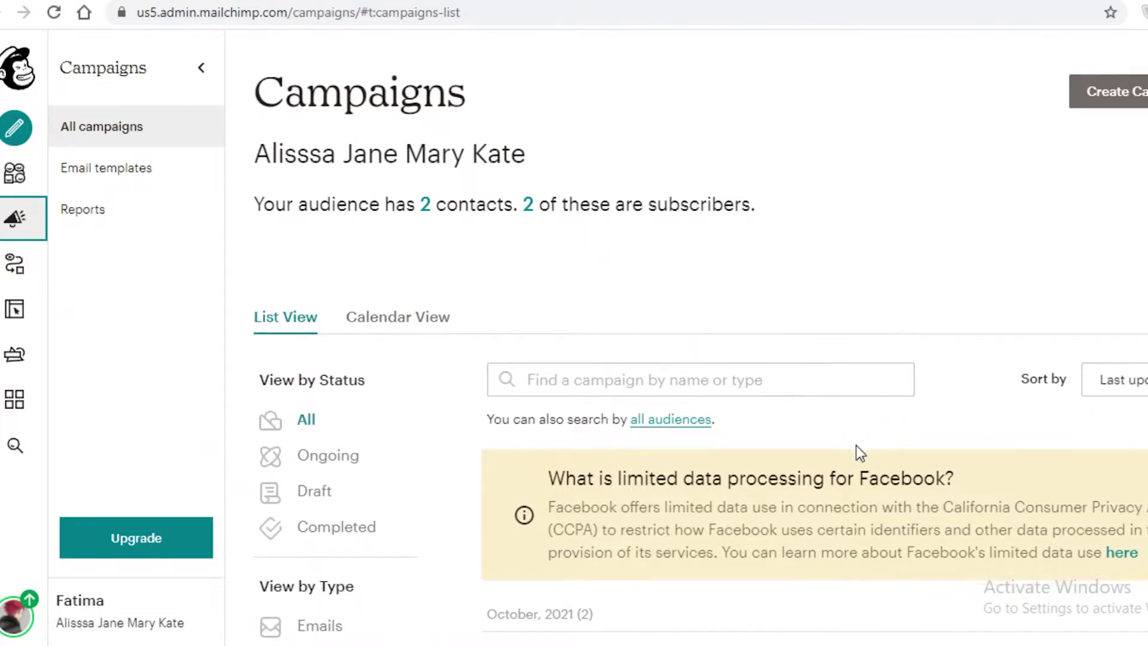
Step: Filter the campaigns list to show only email campaigns
scroll(858, 450, down, 5)
scroll(773, 346, up, 2)
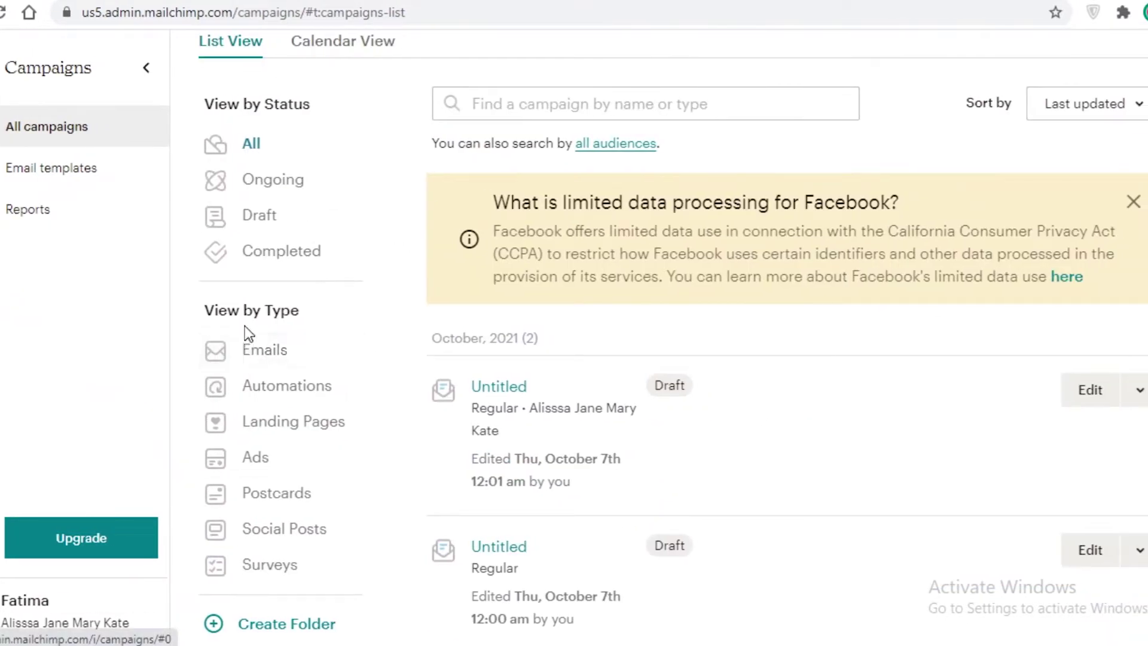
click(270, 356)
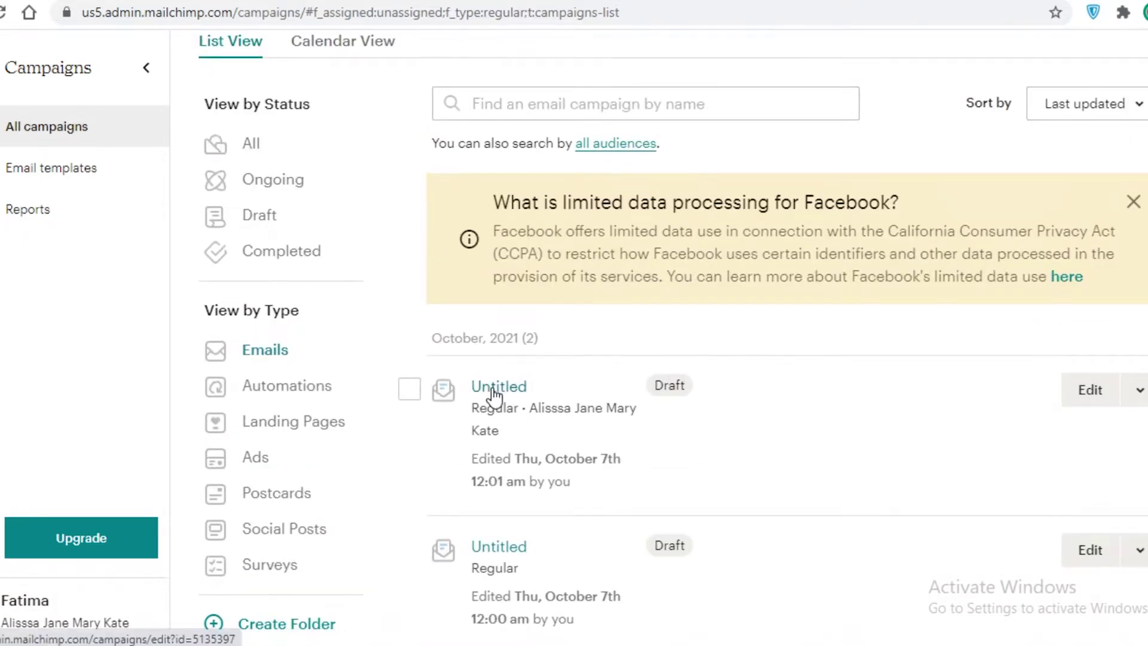
Step: View the first email draft from its Edit dropdown
click(1133, 389)
click(1039, 385)
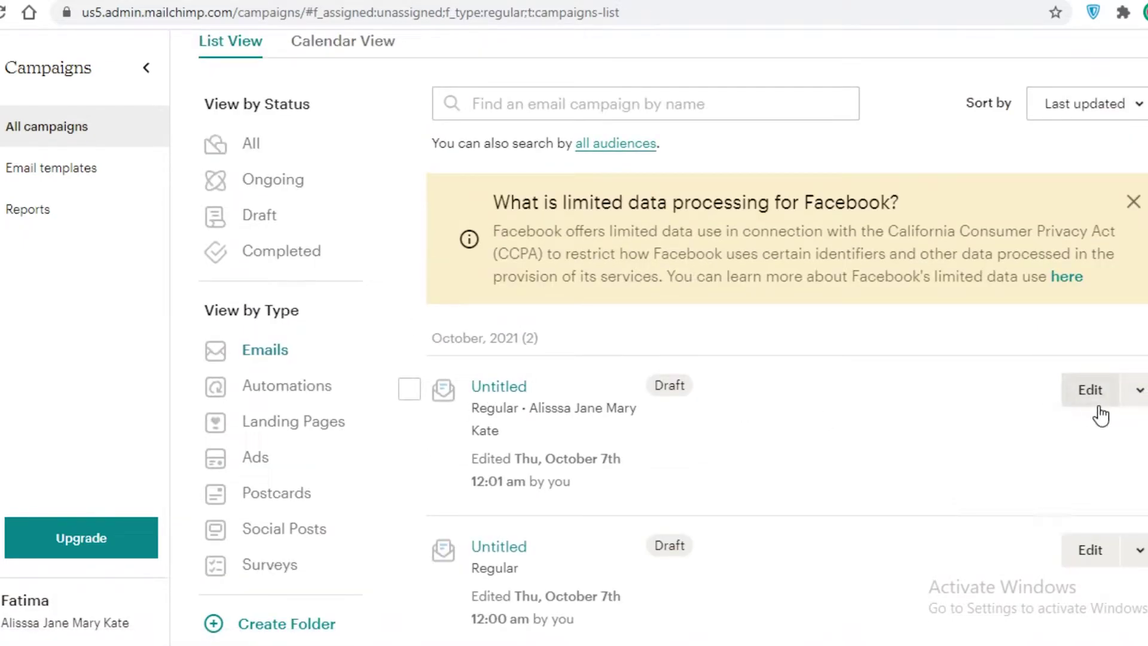
click(1141, 390)
click(1008, 427)
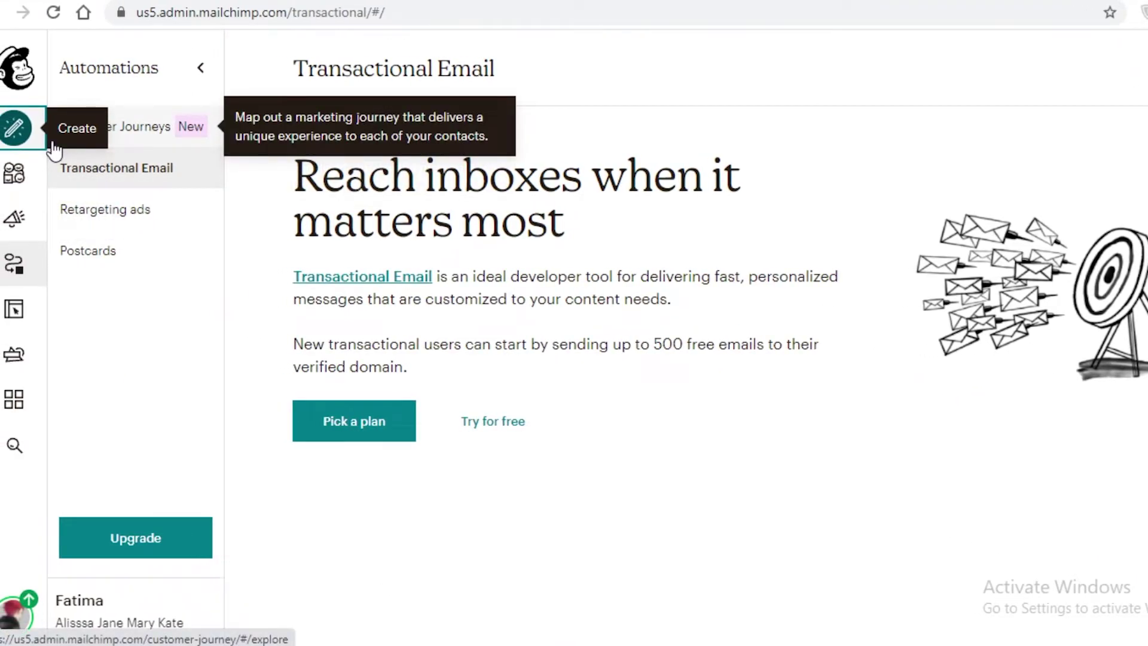
Step: Start a new email template via Create > Email > Template and Get Started
click(7, 141)
click(268, 150)
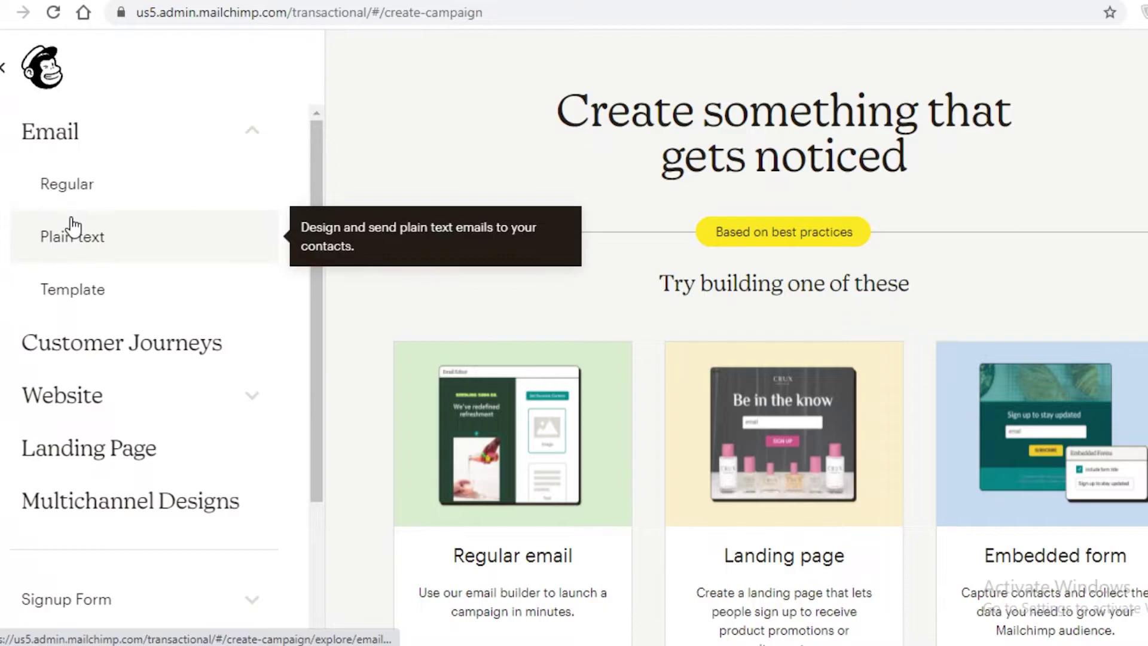
click(77, 288)
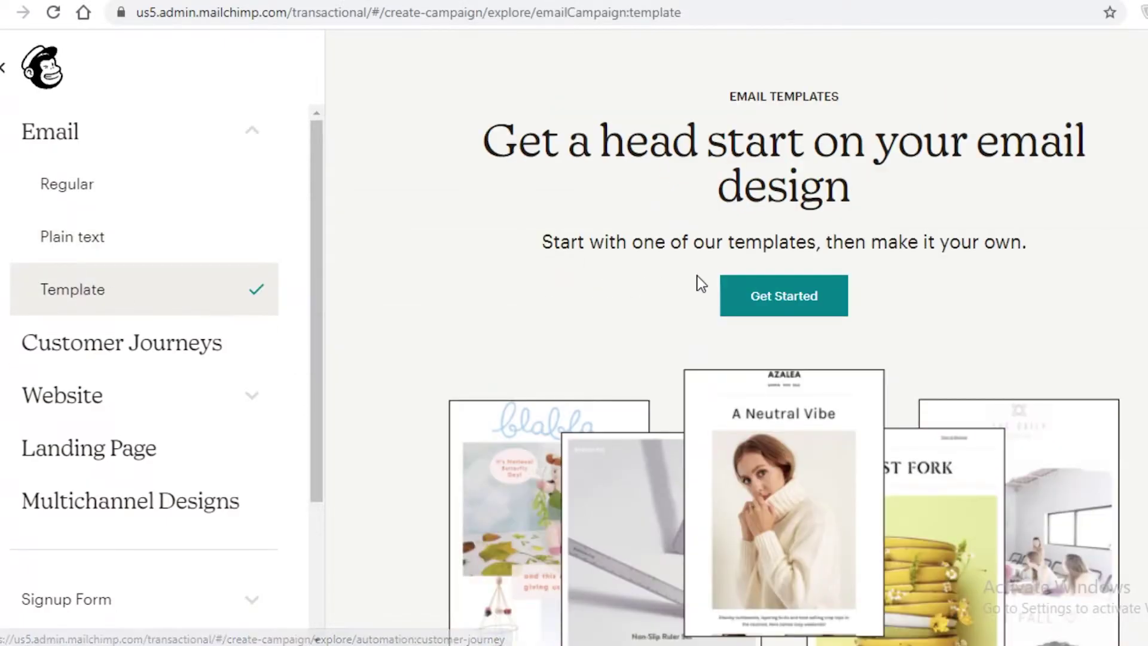
click(777, 293)
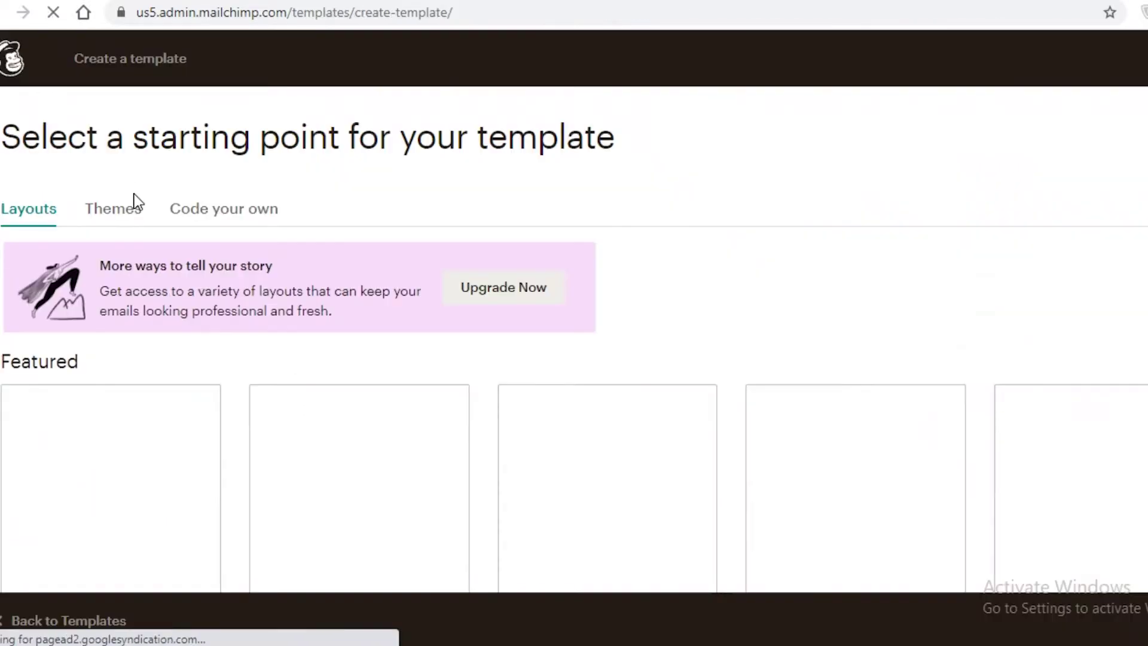
scroll(139, 250, down, 5)
scroll(560, 309, up, 3)
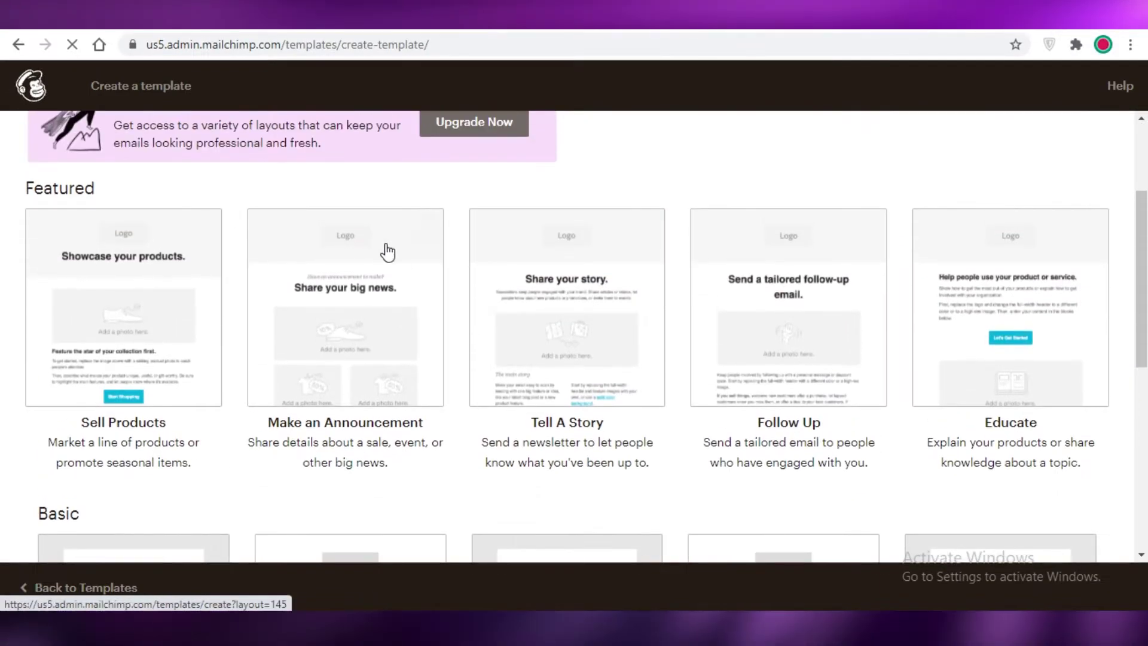
scroll(120, 259, down, 2)
scroll(134, 275, up, 1)
scroll(136, 287, down, 4)
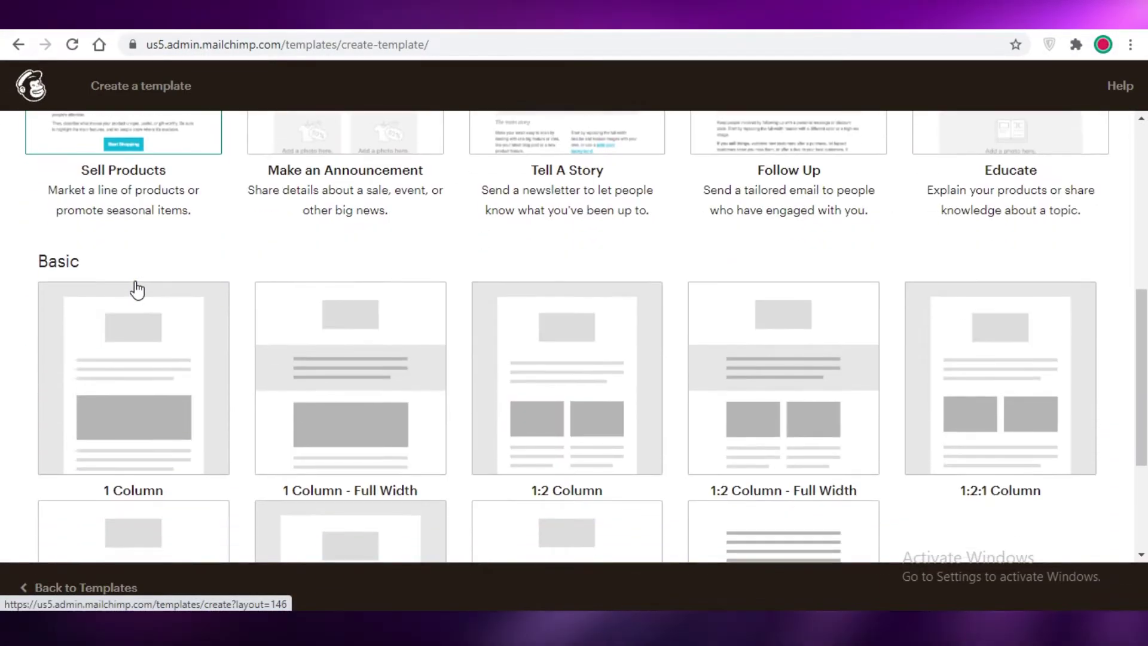
scroll(598, 351, down, 4)
scroll(450, 340, up, 8)
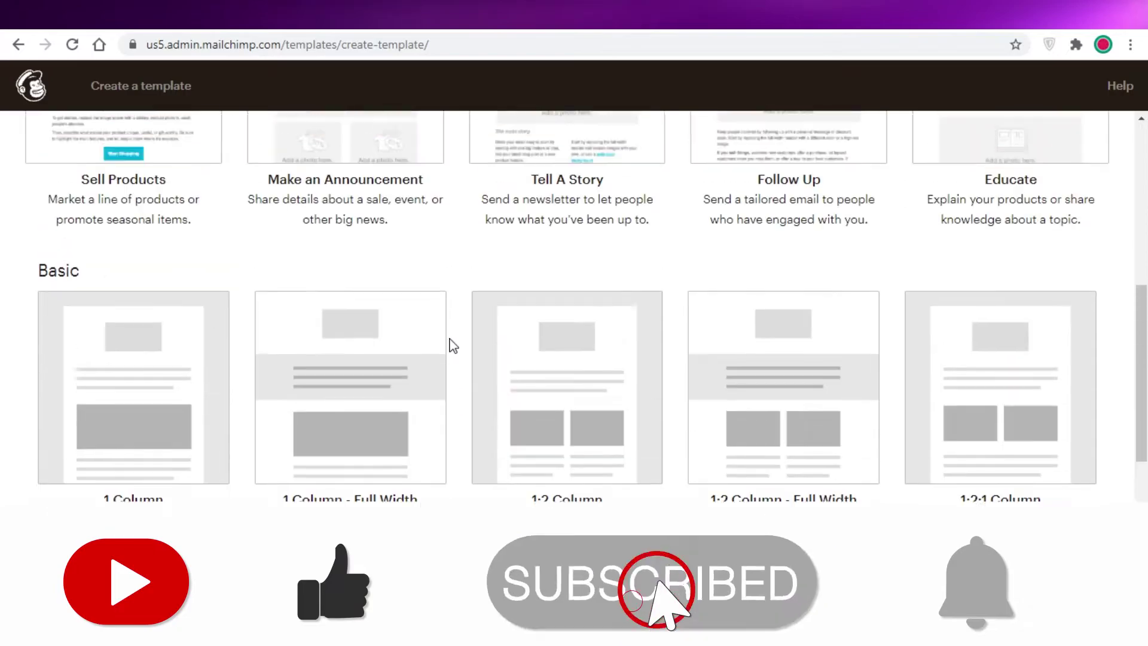
scroll(461, 334, up, 2)
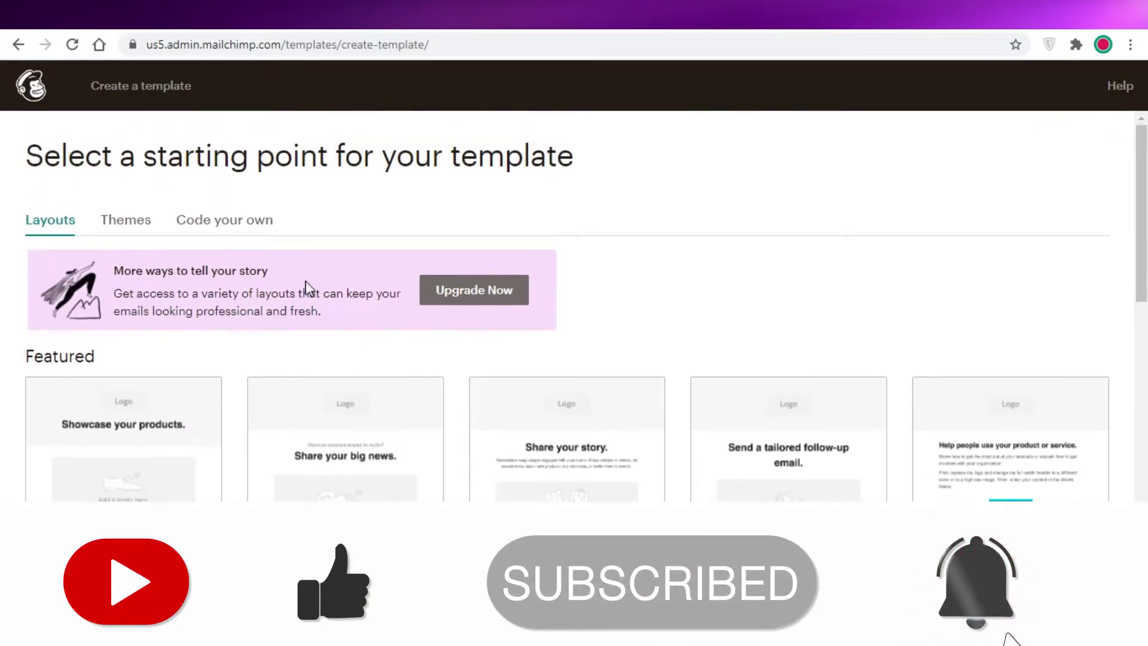
Step: Browse the template Themes and try to use the Indoor Sports theme
click(119, 221)
scroll(238, 327, down, 4)
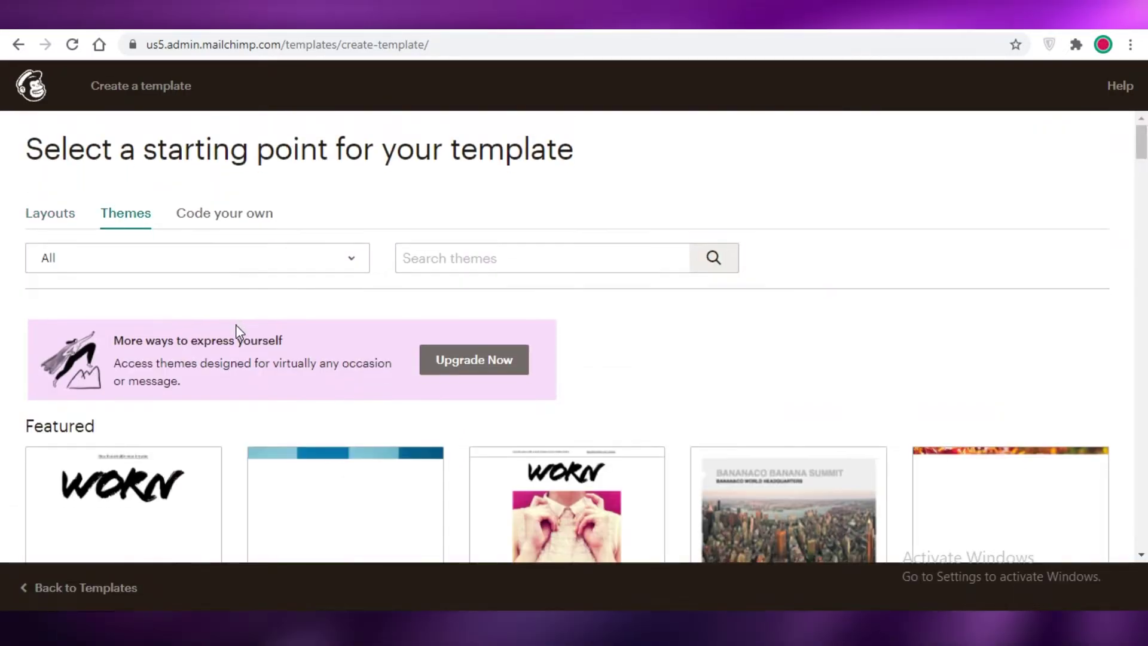
scroll(461, 346, down, 7)
scroll(461, 345, up, 1)
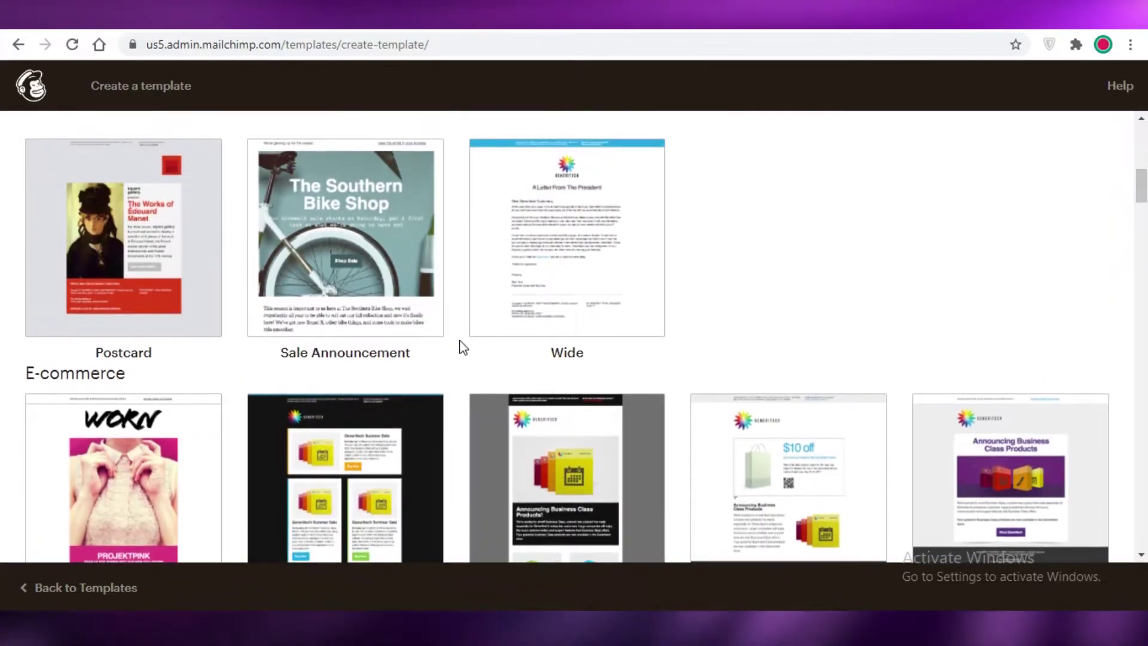
scroll(462, 353, down, 5)
scroll(461, 354, down, 1)
scroll(359, 359, up, 15)
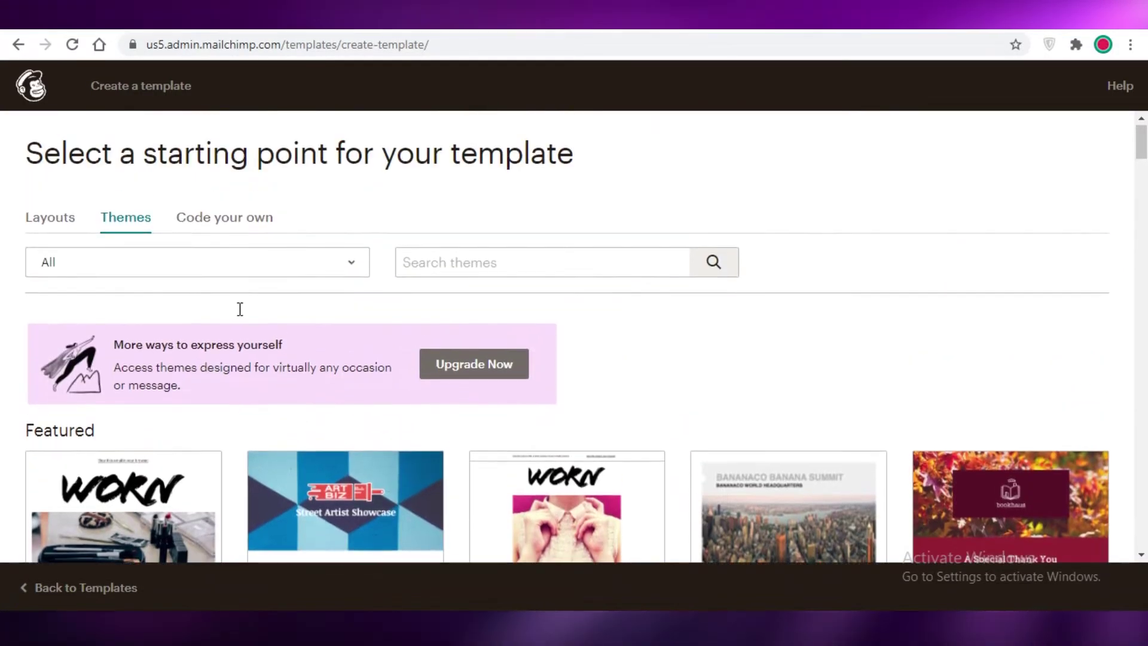
scroll(974, 518, down, 10)
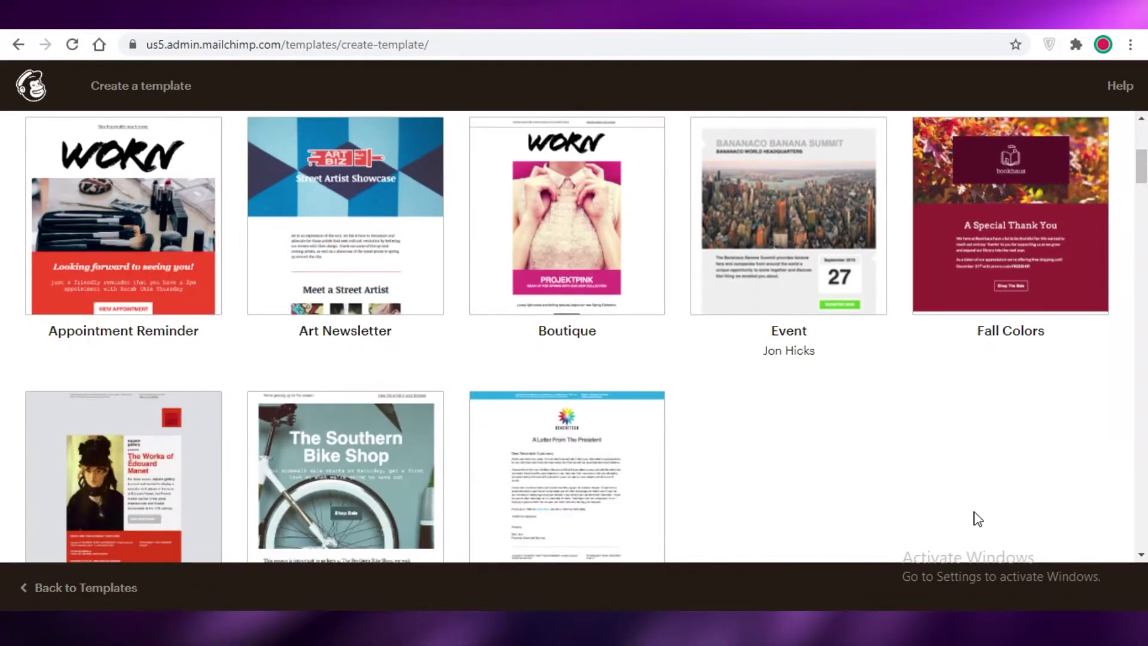
scroll(924, 478, down, 7)
scroll(915, 490, down, 5)
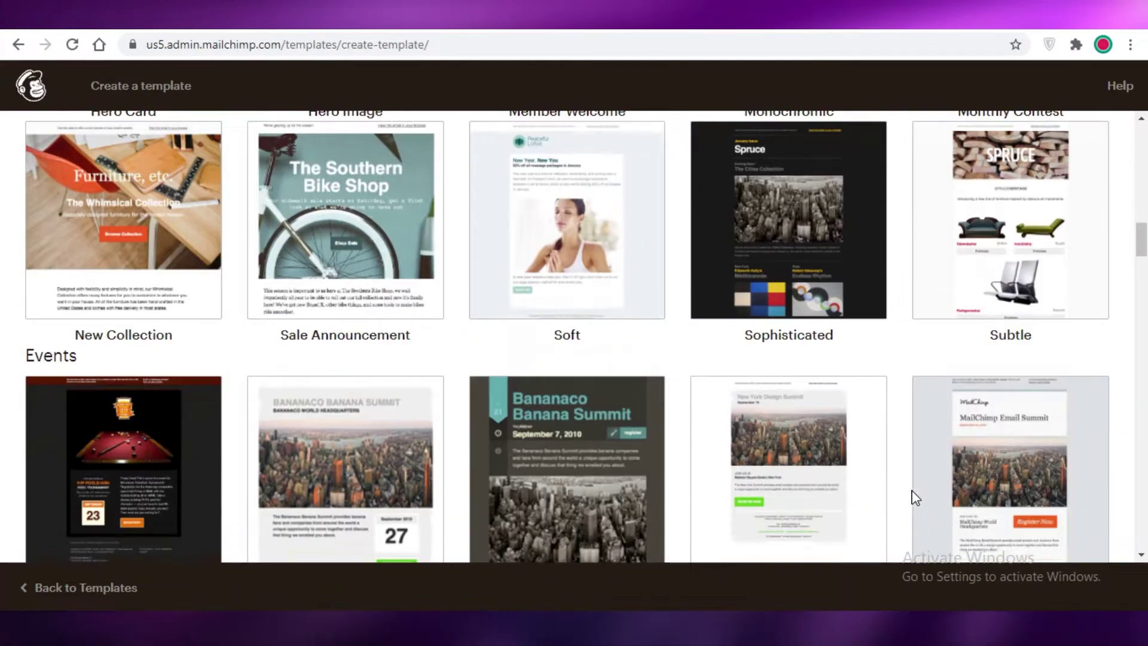
scroll(536, 377, down, 7)
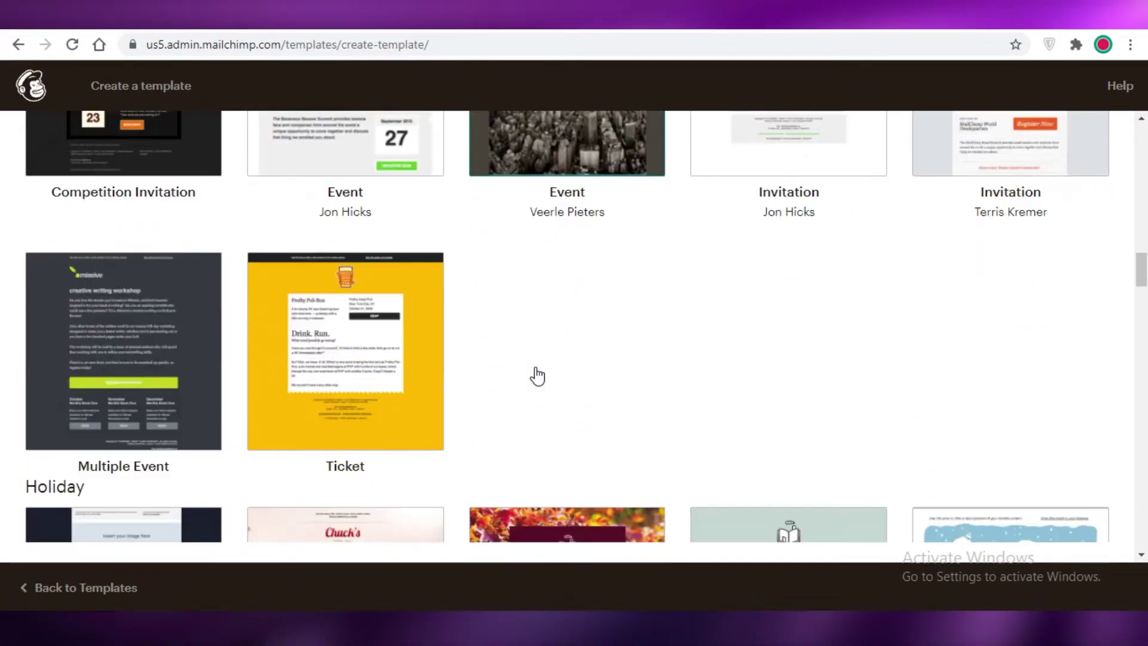
scroll(556, 389, up, 3)
scroll(556, 398, down, 4)
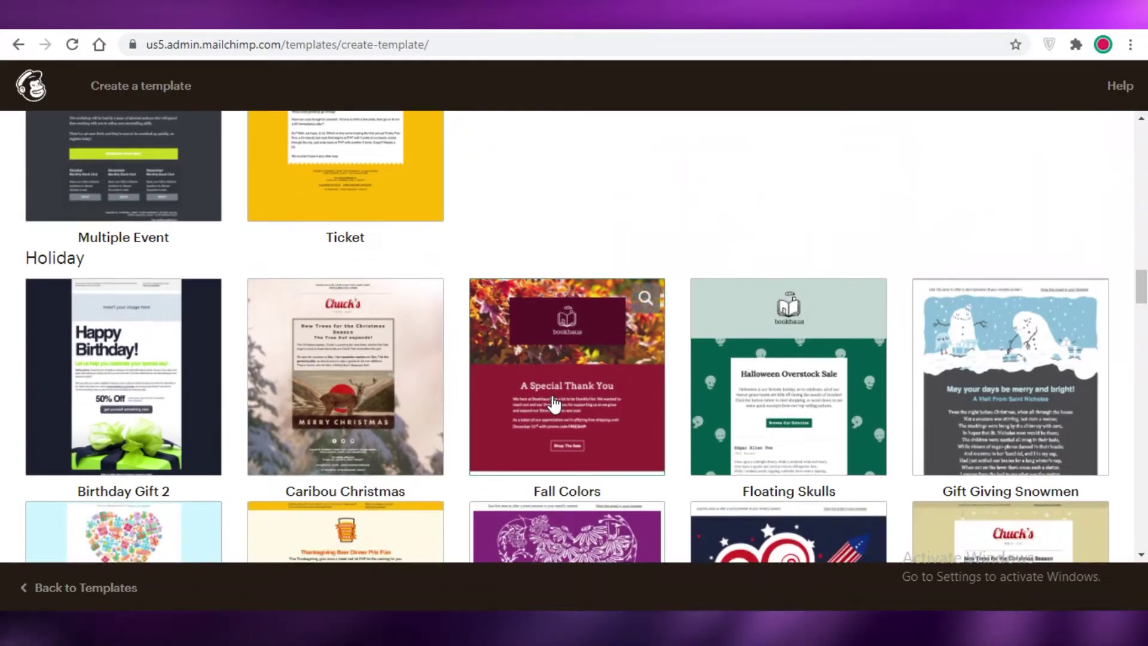
scroll(556, 413, down, 7)
scroll(598, 406, up, 4)
scroll(598, 404, down, 6)
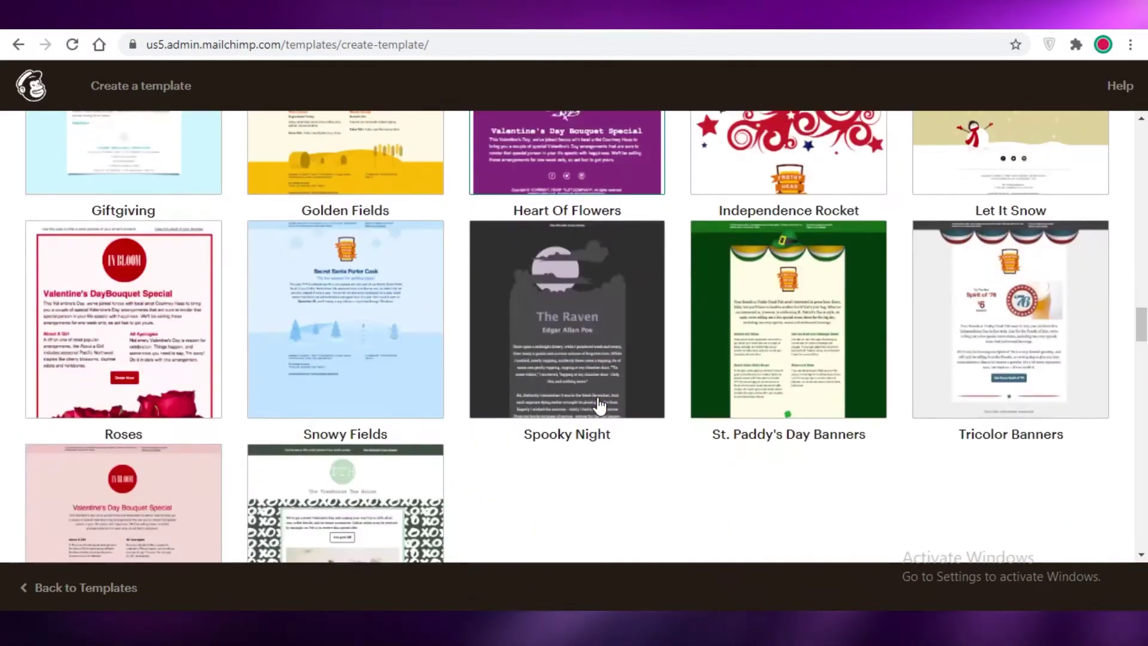
scroll(756, 515, down, 3)
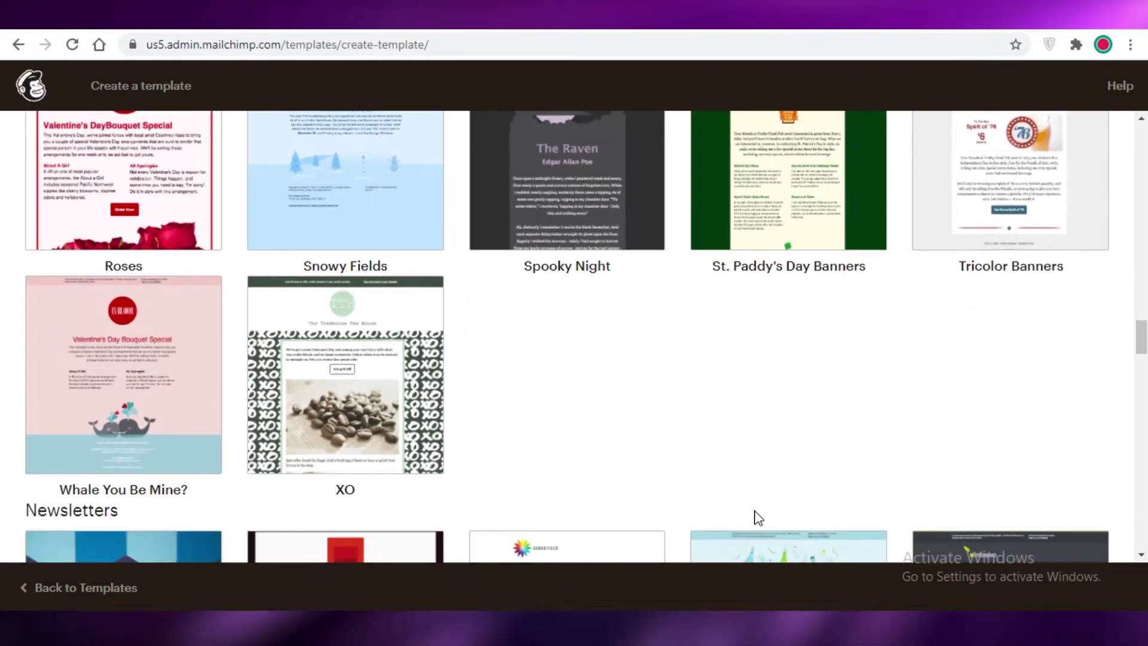
scroll(193, 379, down, 7)
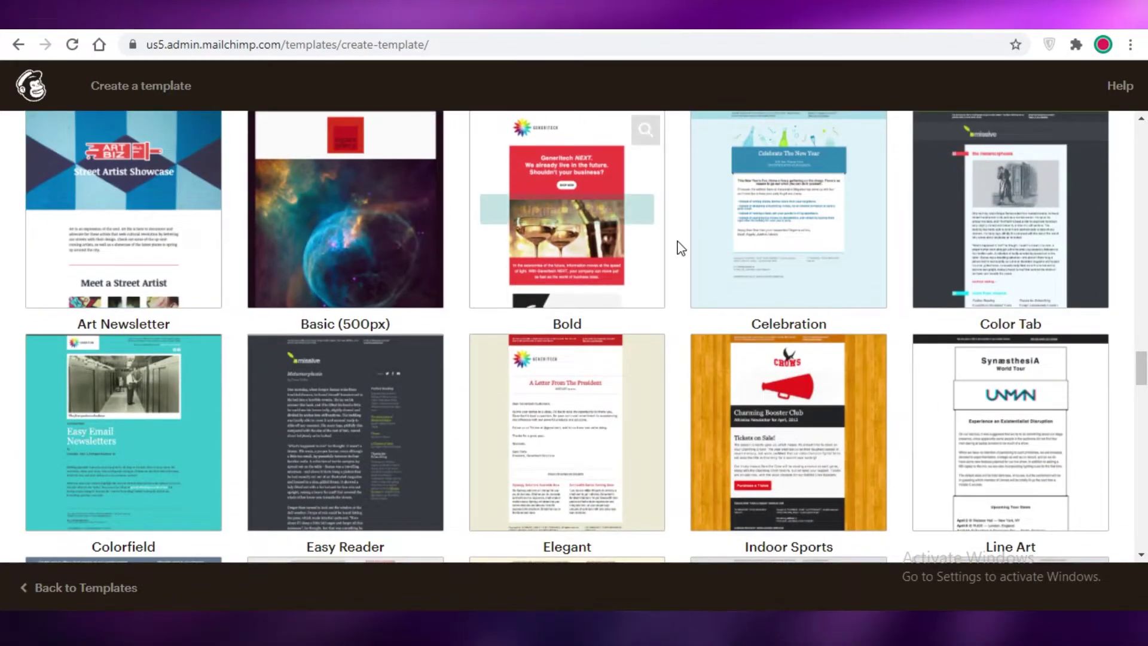
scroll(817, 293, down, 1)
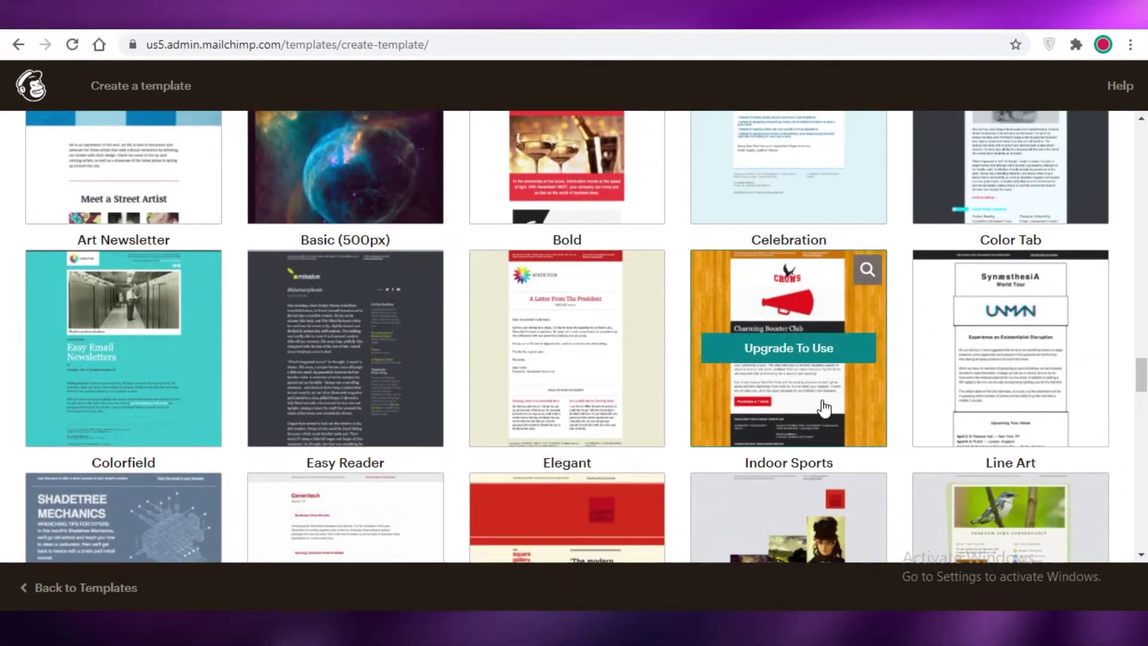
click(809, 356)
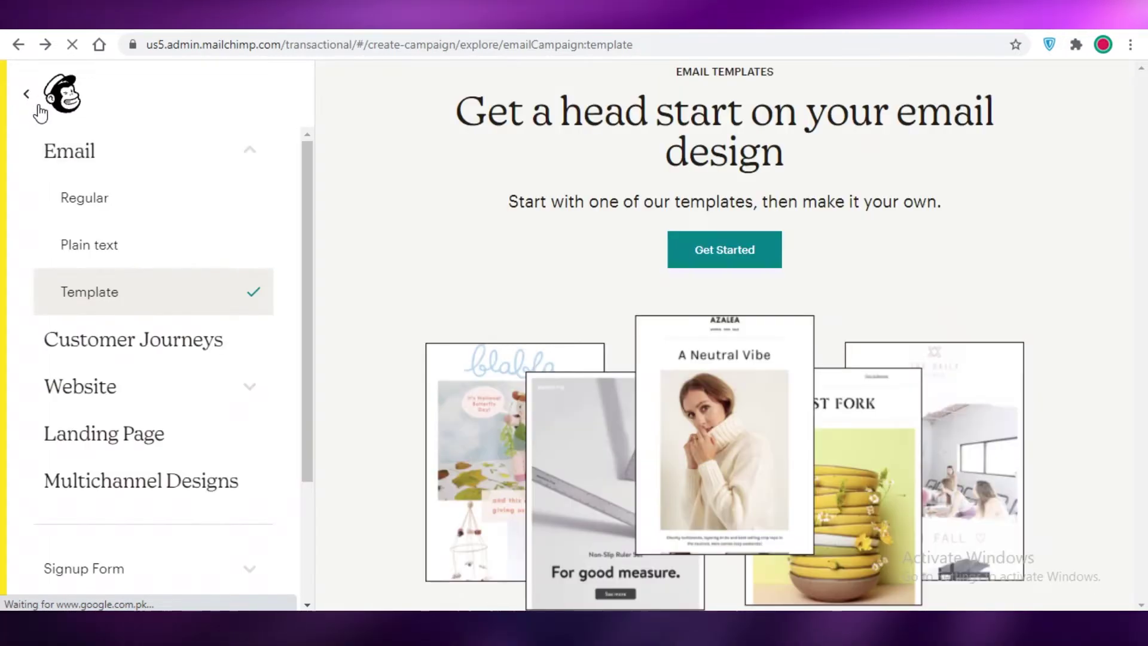
Step: Restart template creation and pick the Event theme from the Events themes section
click(739, 250)
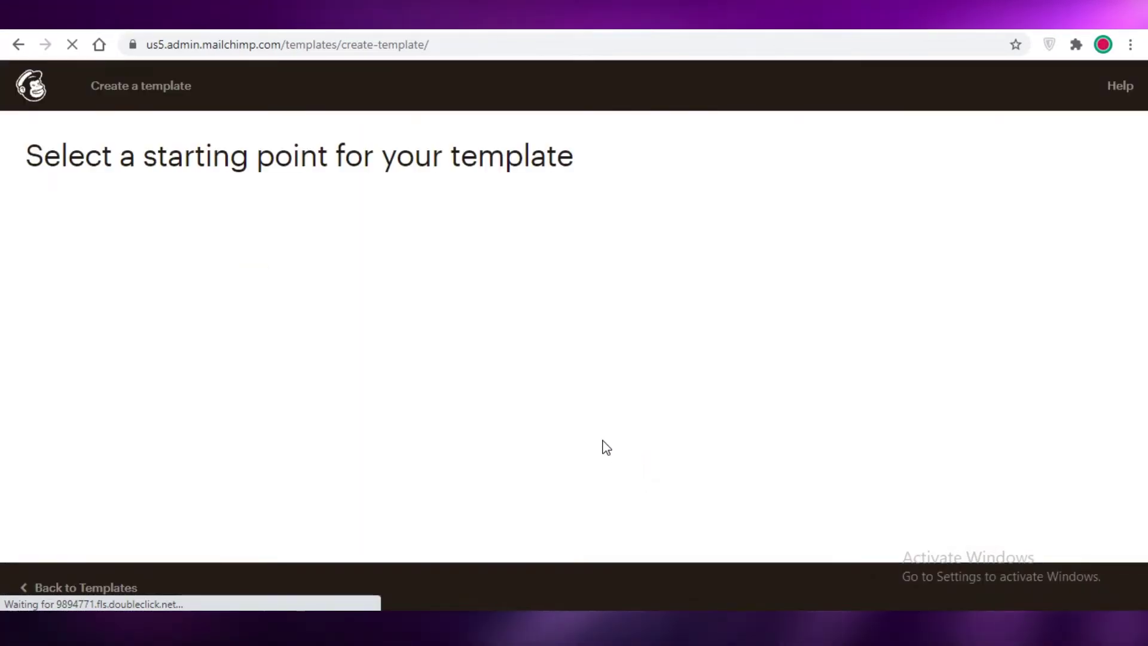
scroll(591, 474, down, 10)
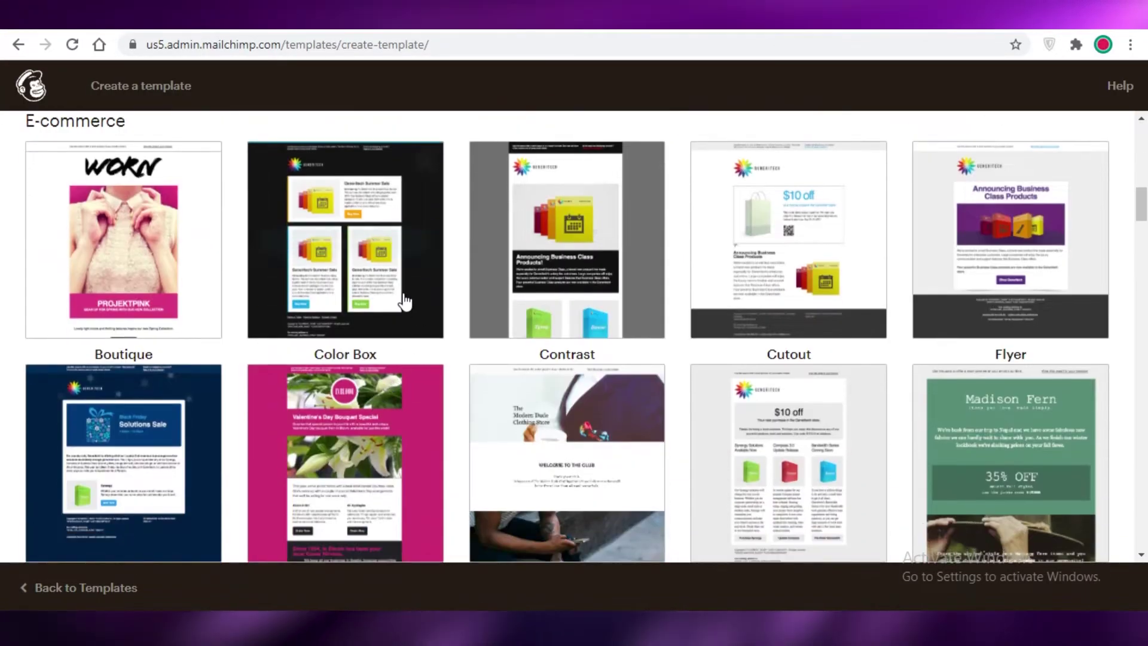
scroll(903, 366, down, 1)
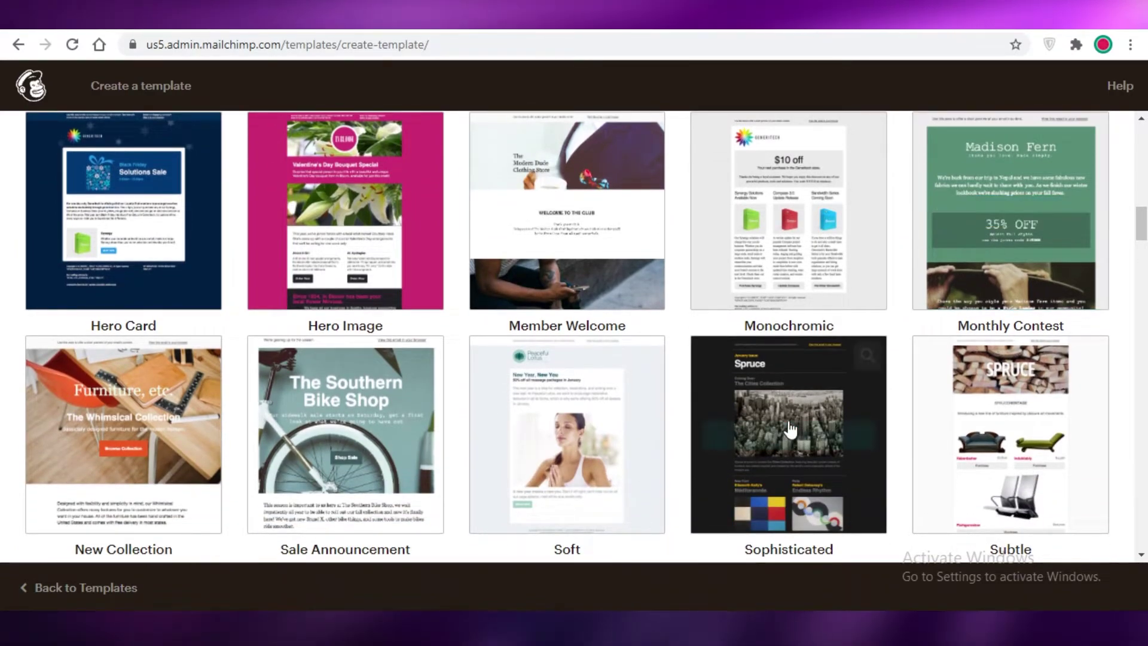
scroll(376, 402, down, 5)
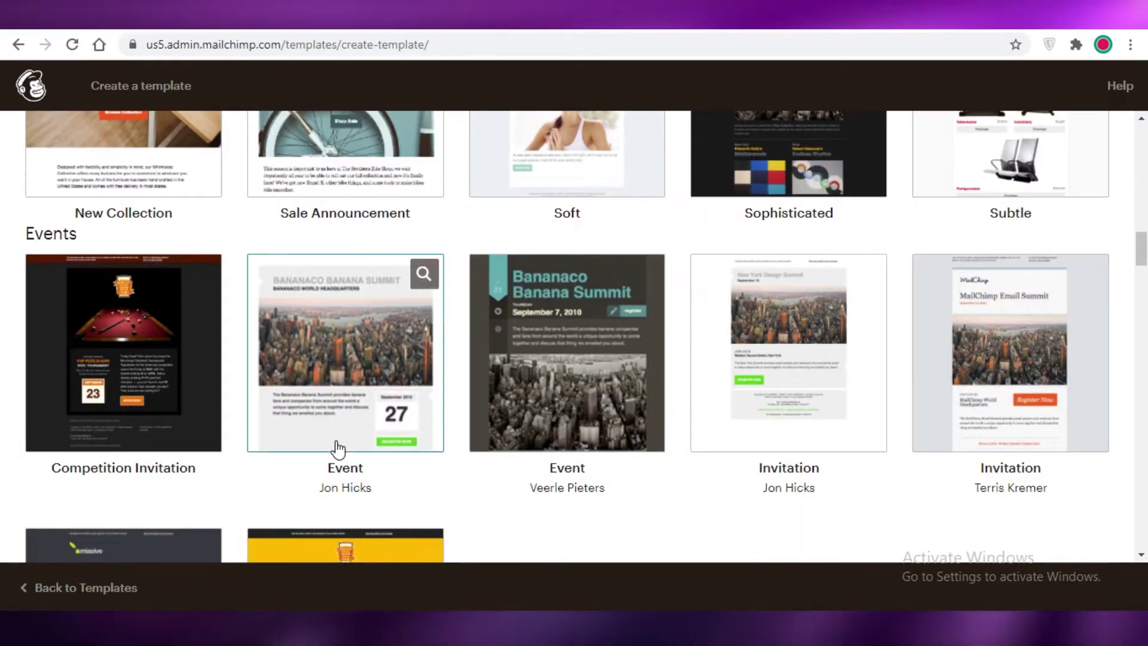
click(387, 441)
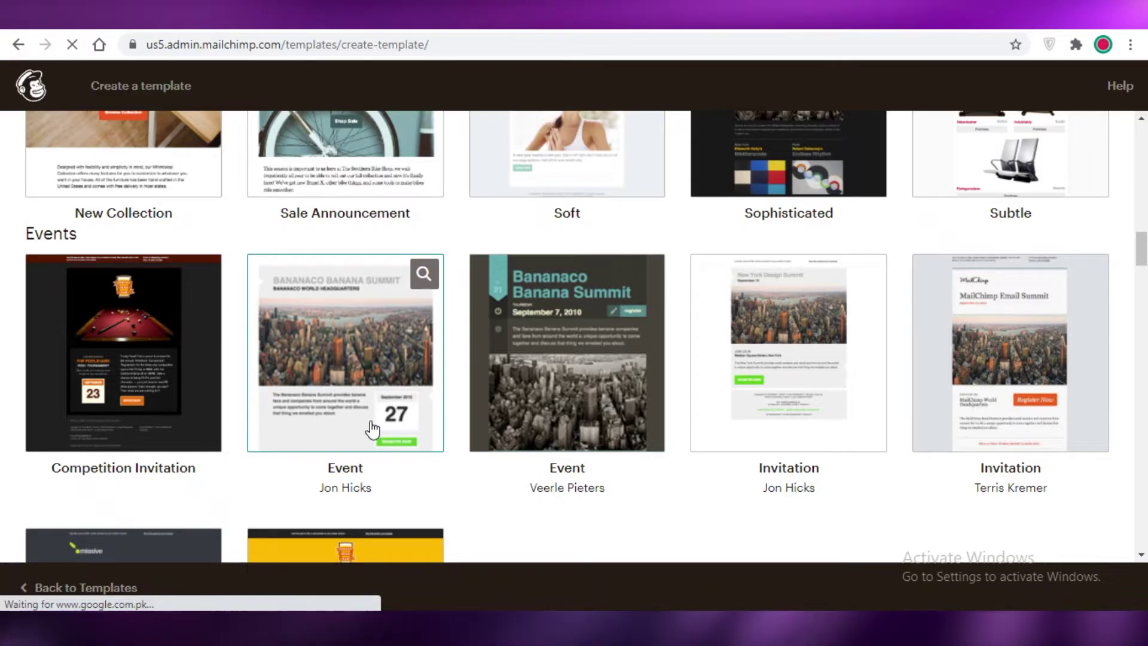
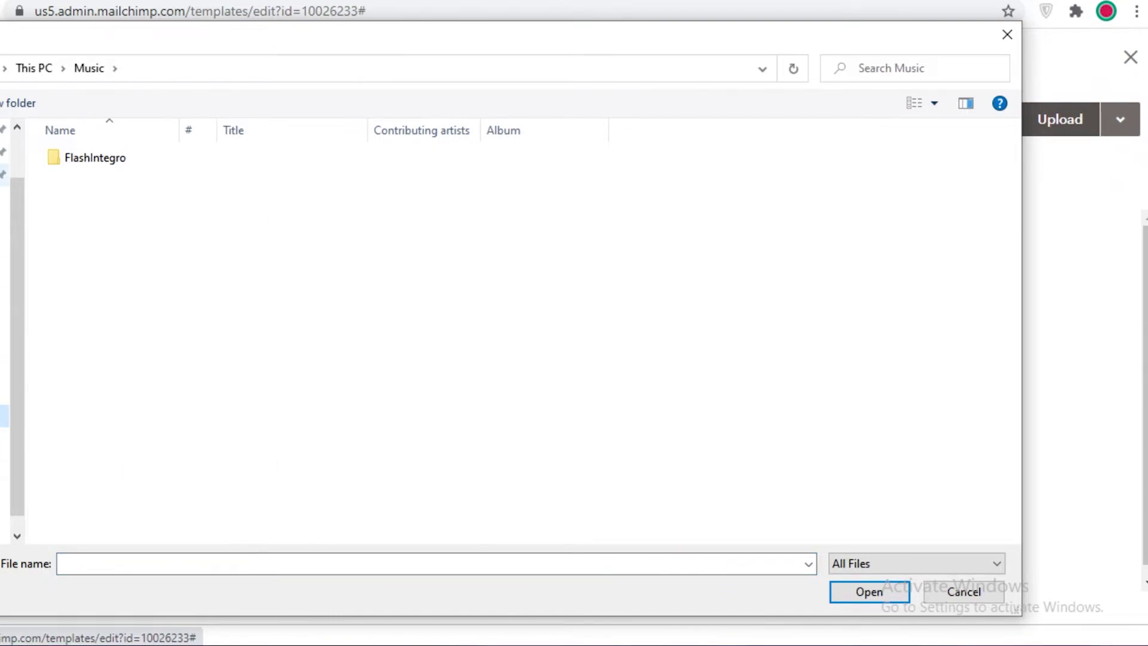
Step: Dismiss the file picker without choosing an image, keeping the cityscape main_image.png
click(957, 590)
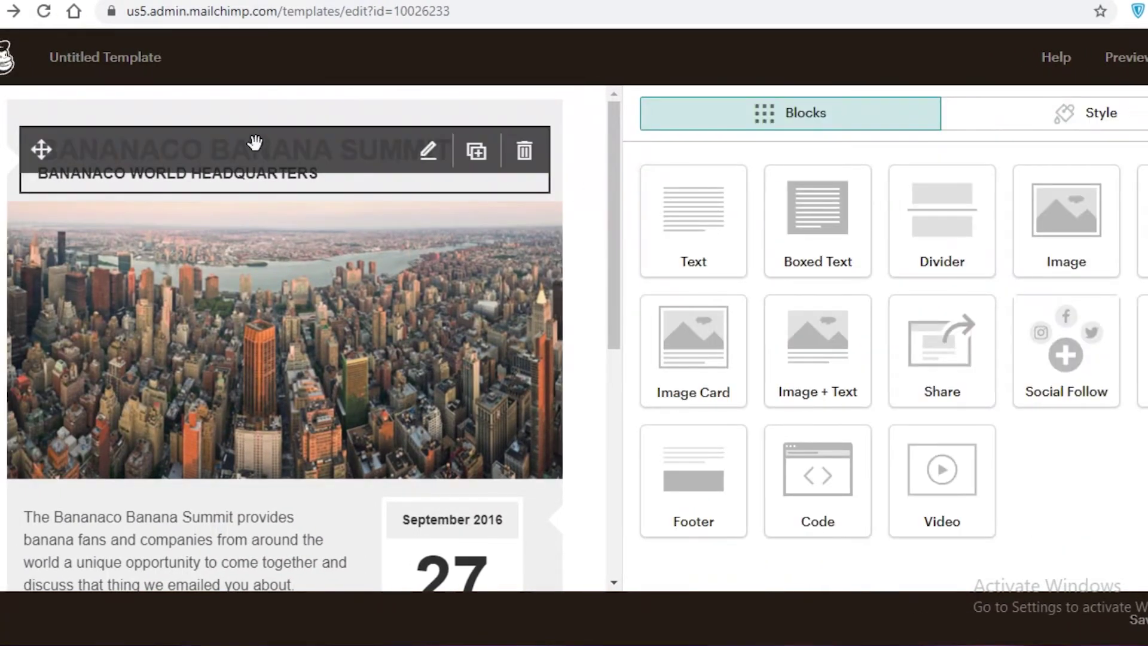
Step: Retitle the header as the organiser's name followed by 'S FUNDRAISER' and save it
click(260, 184)
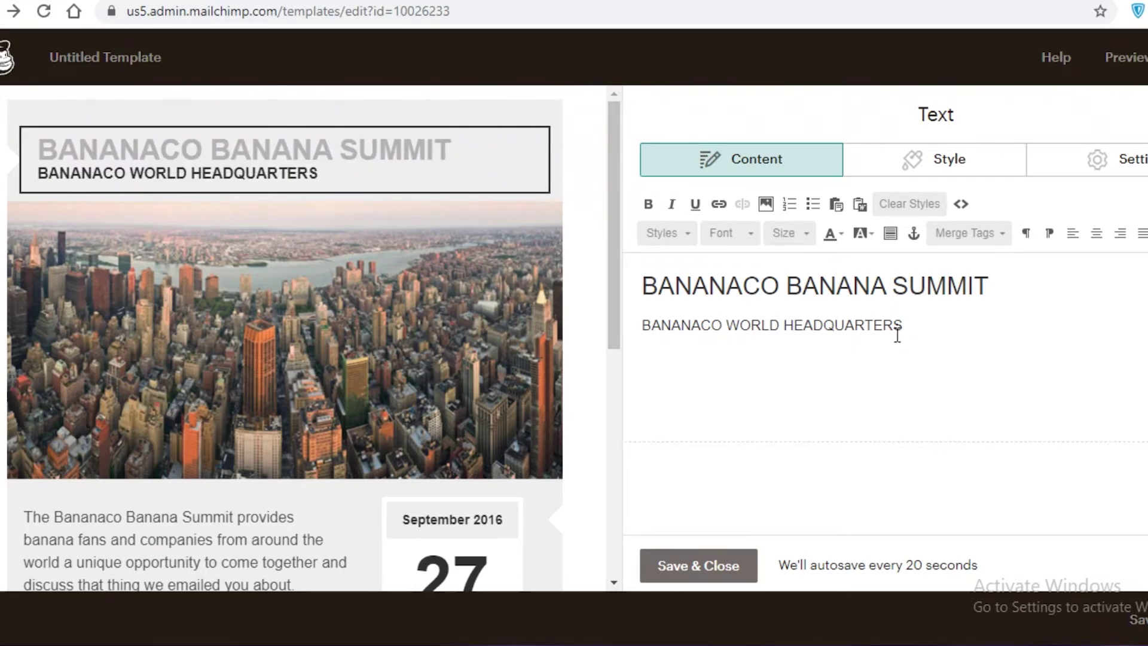
triple_click(894, 287)
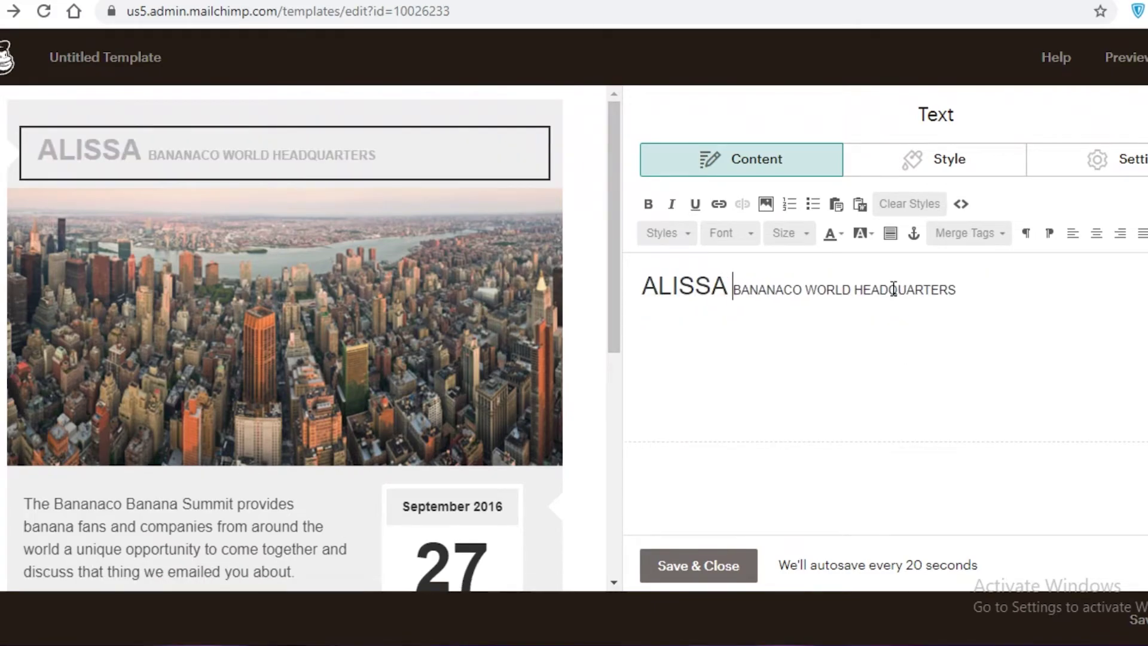
key(shift+End)
text(S FUNDRAI)
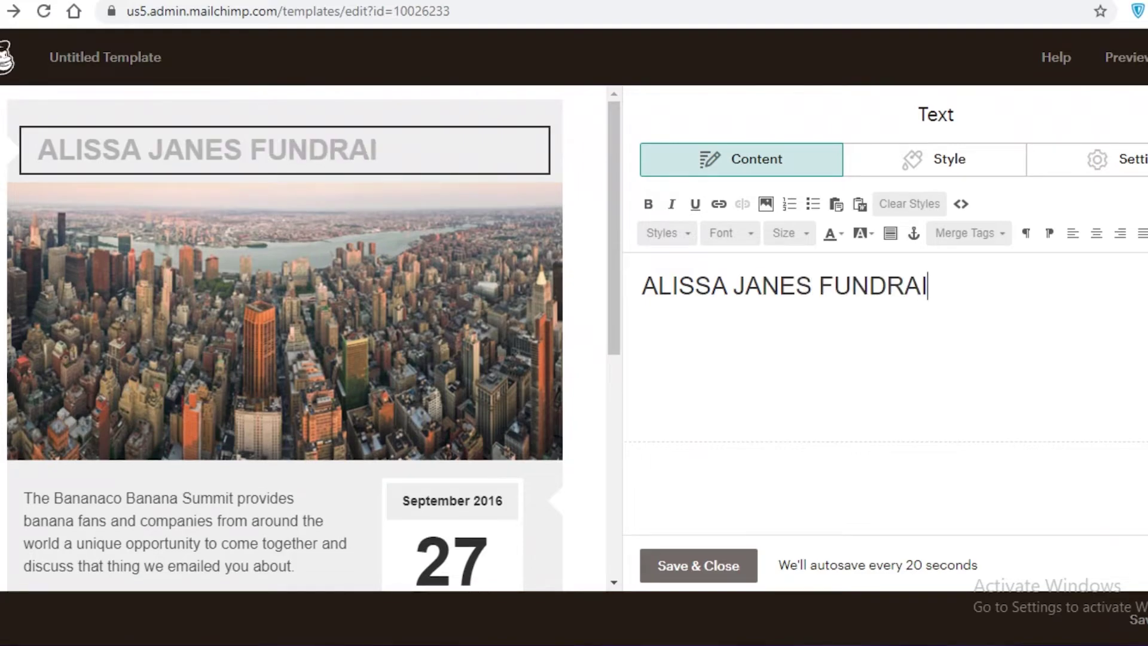
text(SER)
scroll(123, 386, down, 3)
click(128, 390)
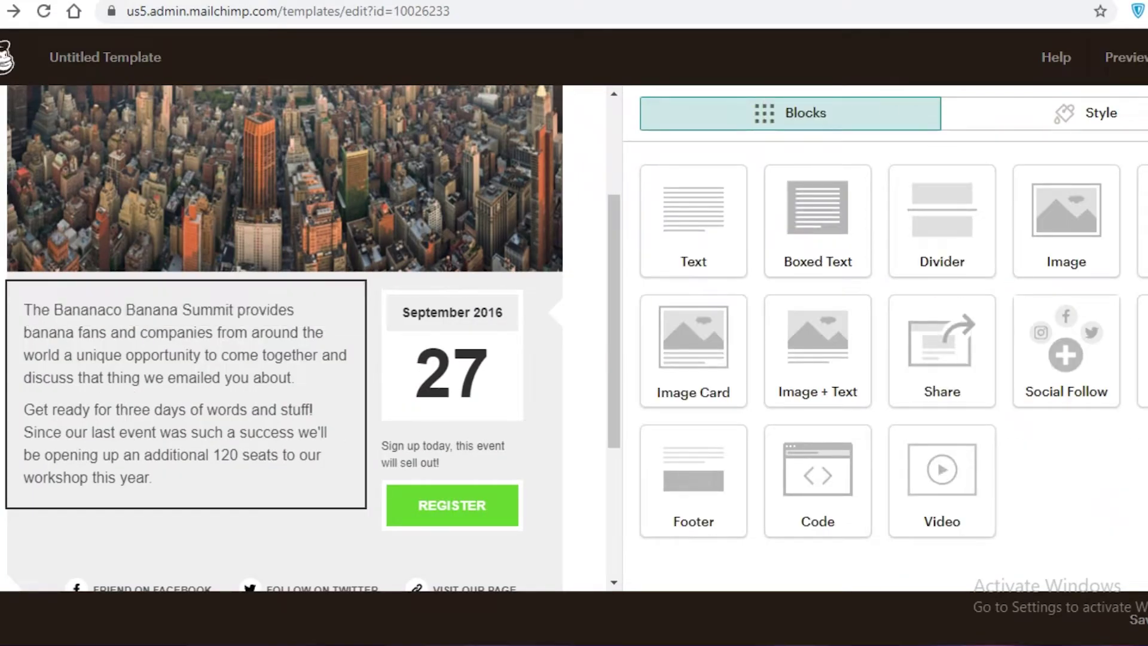
Step: Clear out the existing intro paragraph text
drag(938, 331, 172, 155)
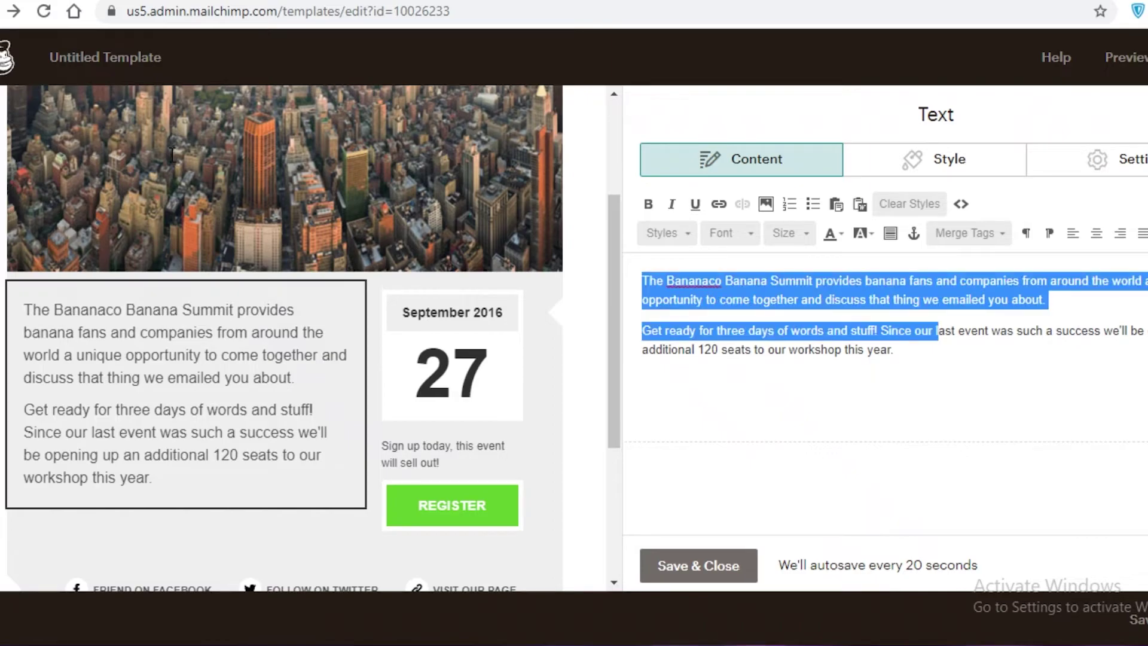
key(BackSpace)
key(ctrl+a)
key(BackSpace)
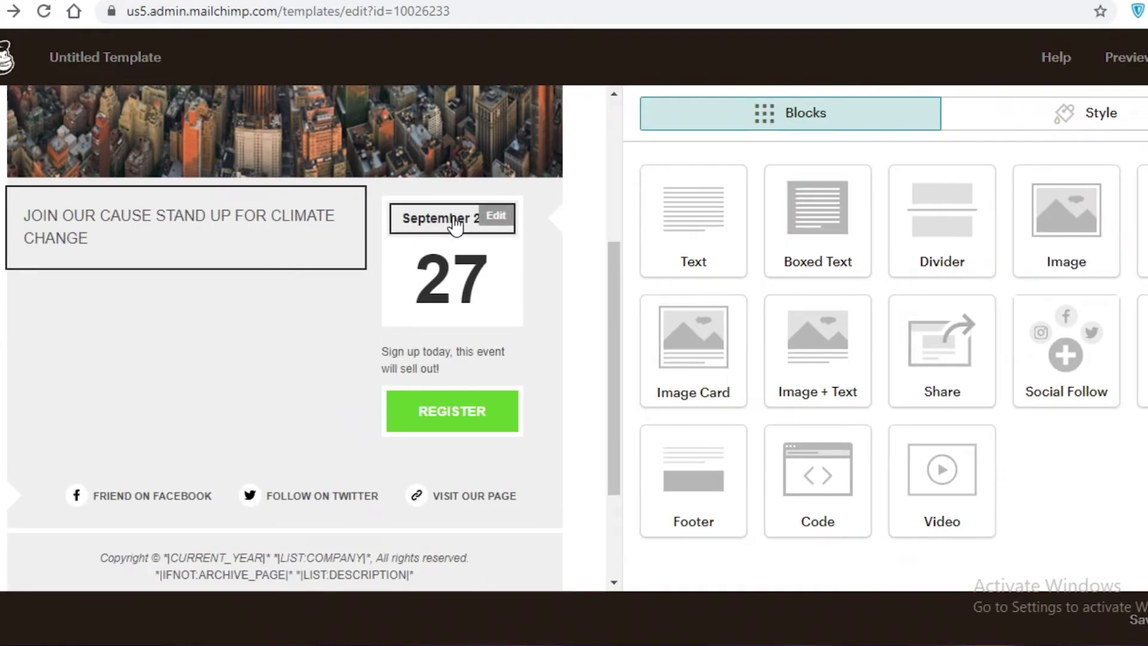
Step: Replace the September 2016 date label with 'JOIN OUR PROTEST' and save
click(496, 221)
drag(648, 244, 742, 249)
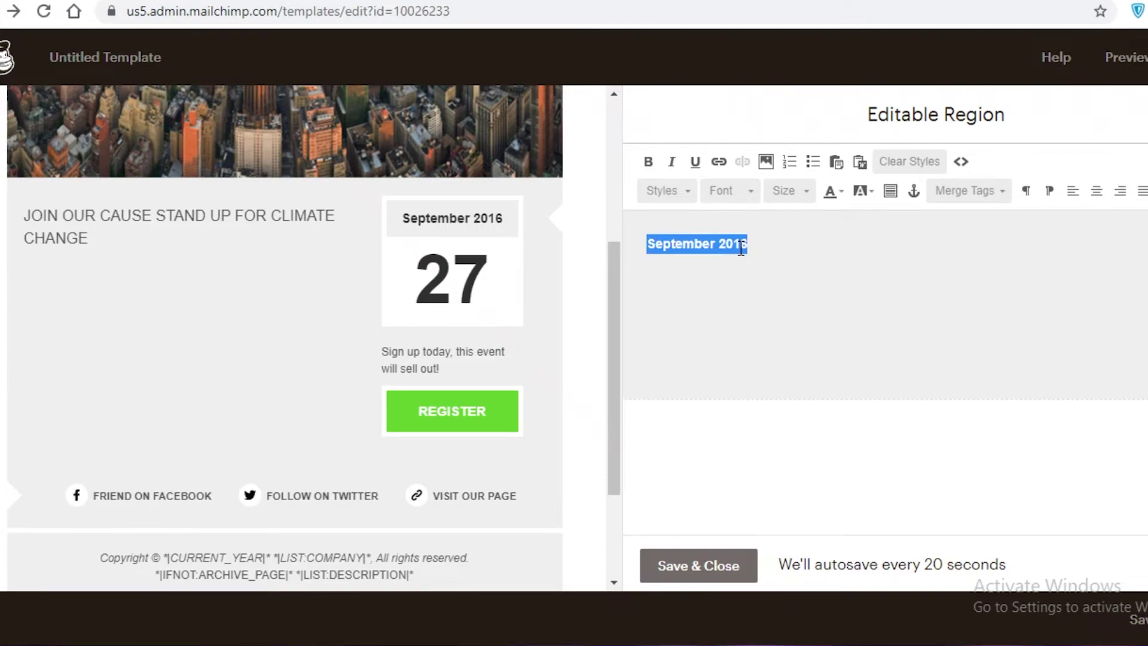
key(BackSpace)
text(A)
key(BackSpace)
text(LO)
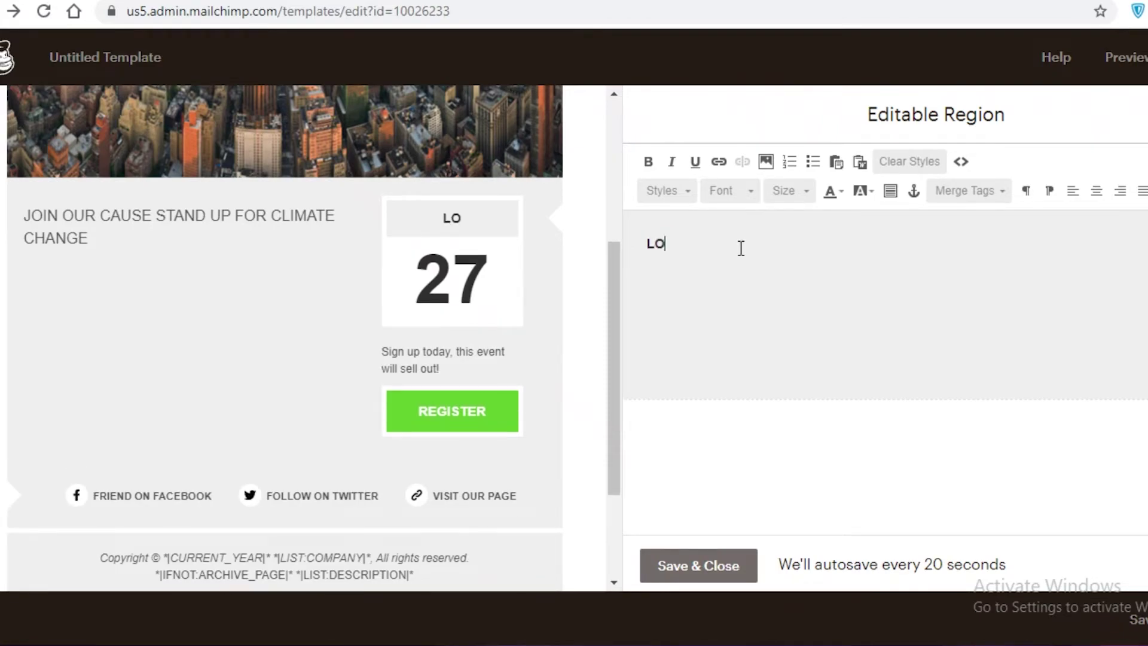
text(J)
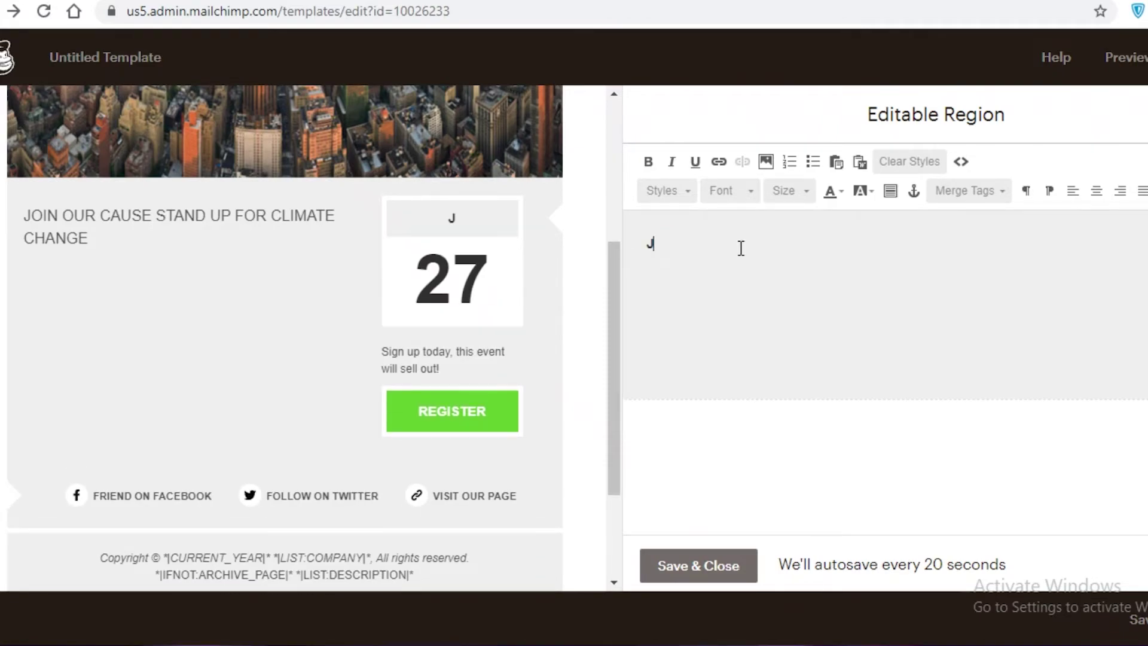
text(OIN OUR C)
key(BackSpace)
key(BackSpace)
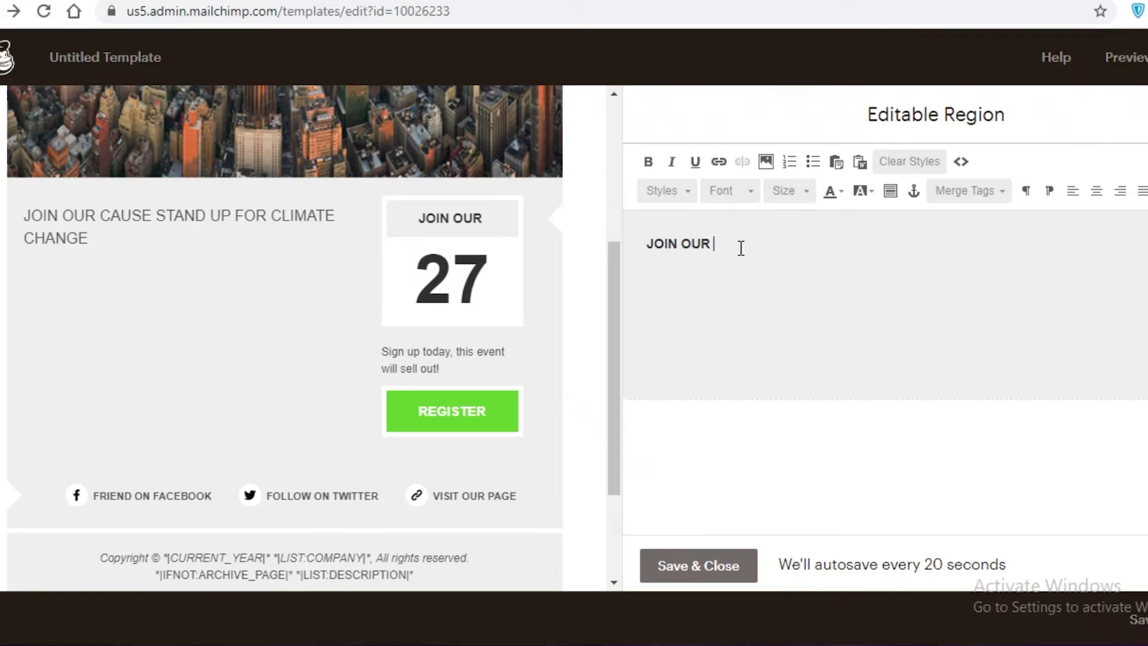
text(PROTEST)
click(698, 565)
Step: Review the large 27 number block, leaving it unchanged
click(420, 377)
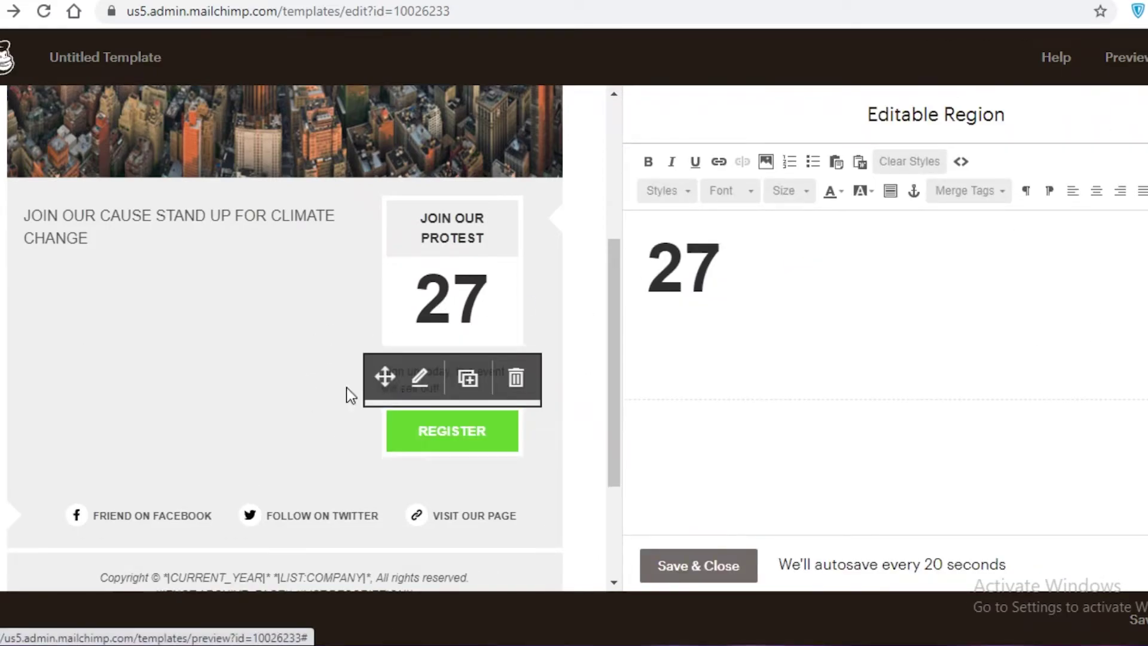
scroll(617, 359, down, 3)
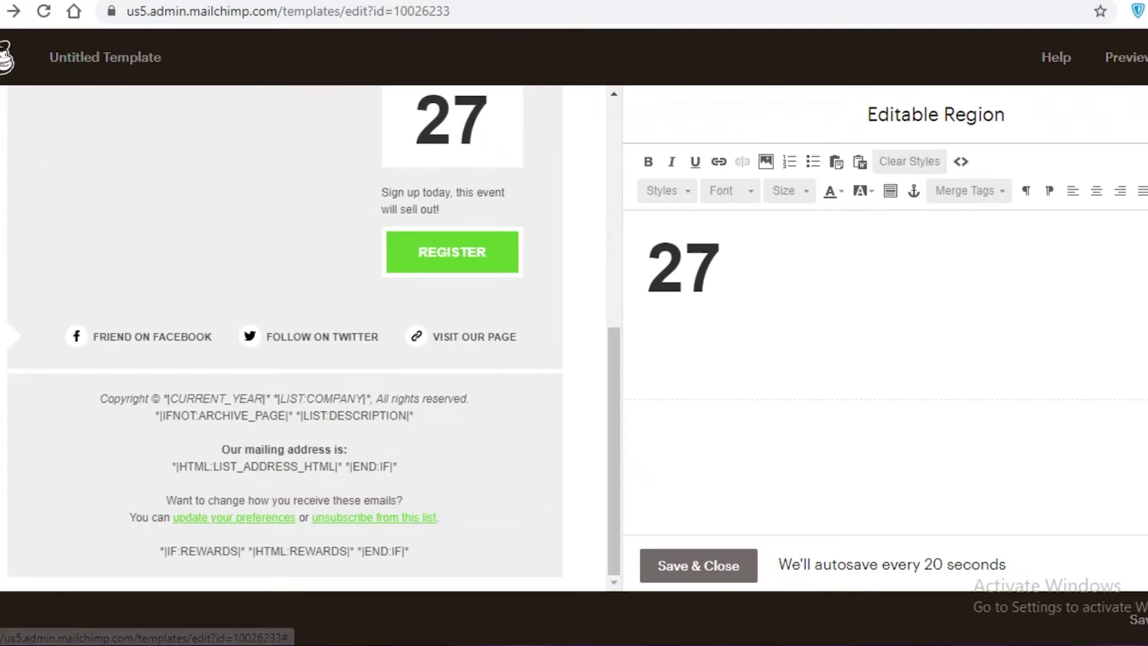
click(676, 564)
click(1000, 119)
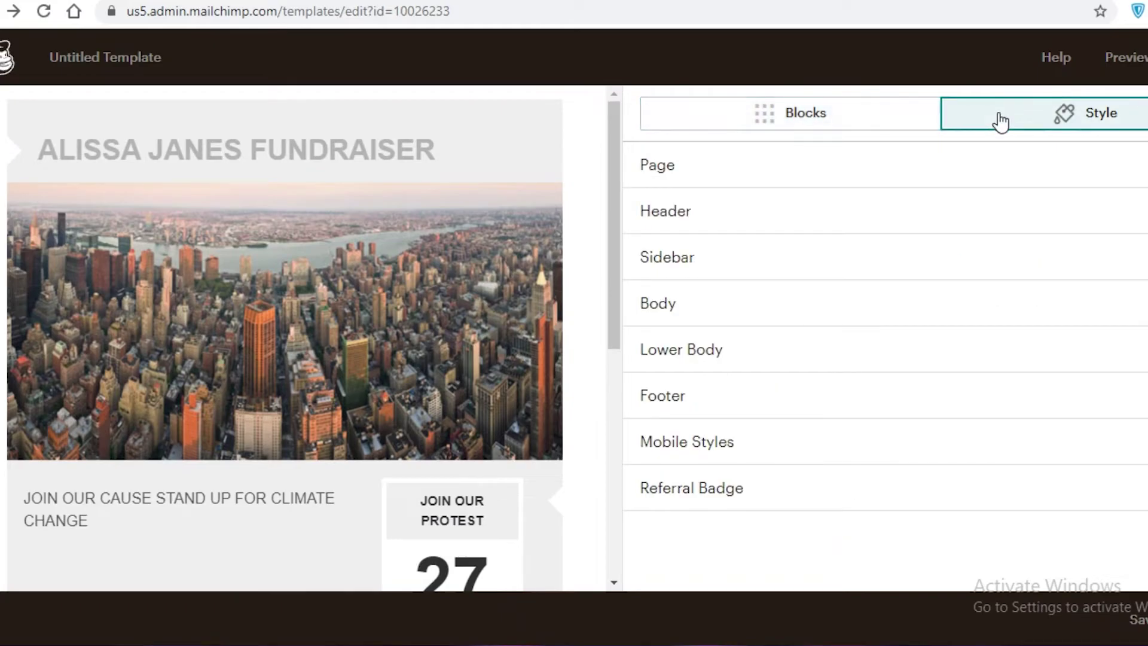
Step: Set the page background colour to red
click(822, 174)
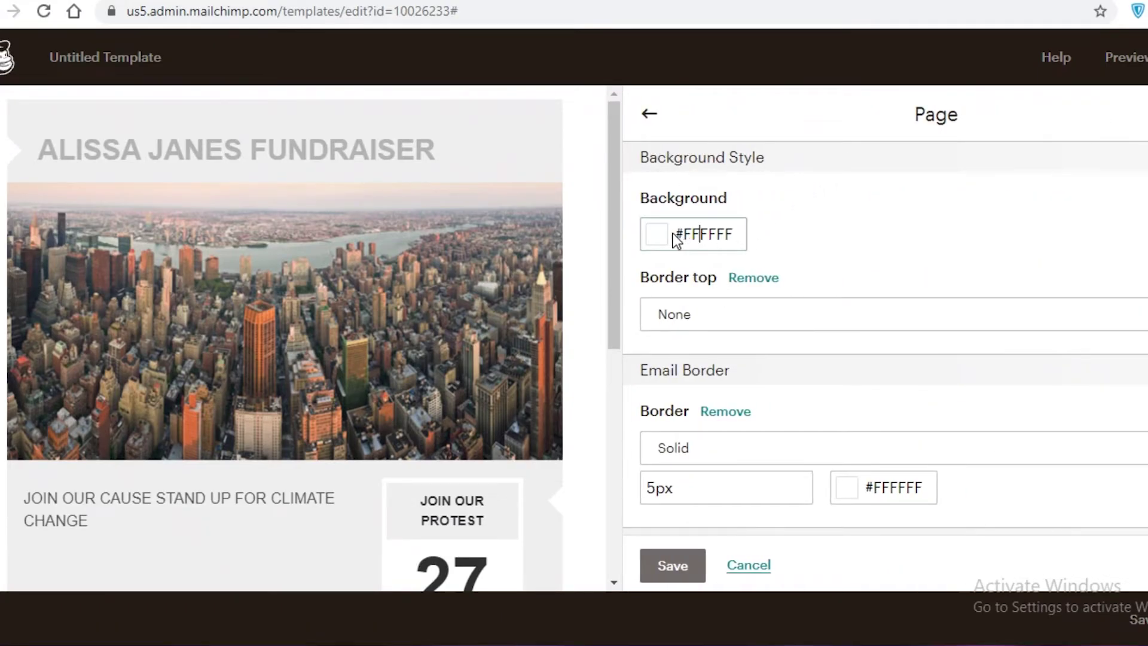
click(655, 234)
click(726, 241)
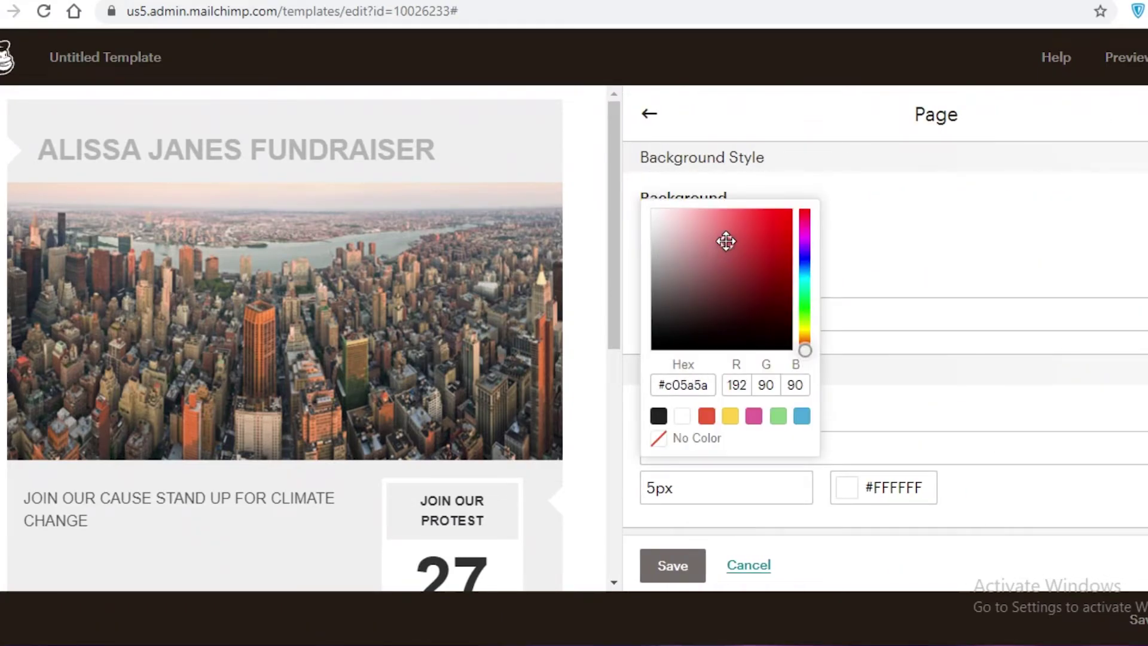
click(649, 114)
Step: Set the header background colour to white (#ffffff)
click(728, 221)
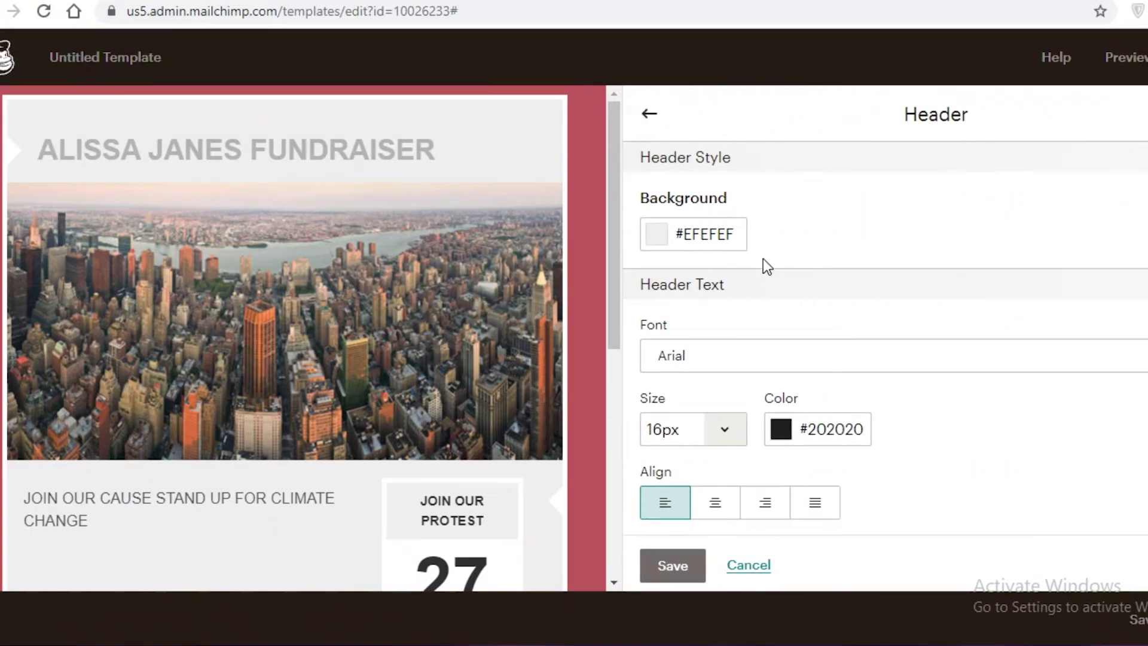
click(701, 232)
drag(686, 260, 653, 210)
click(795, 234)
scroll(746, 405, down, 2)
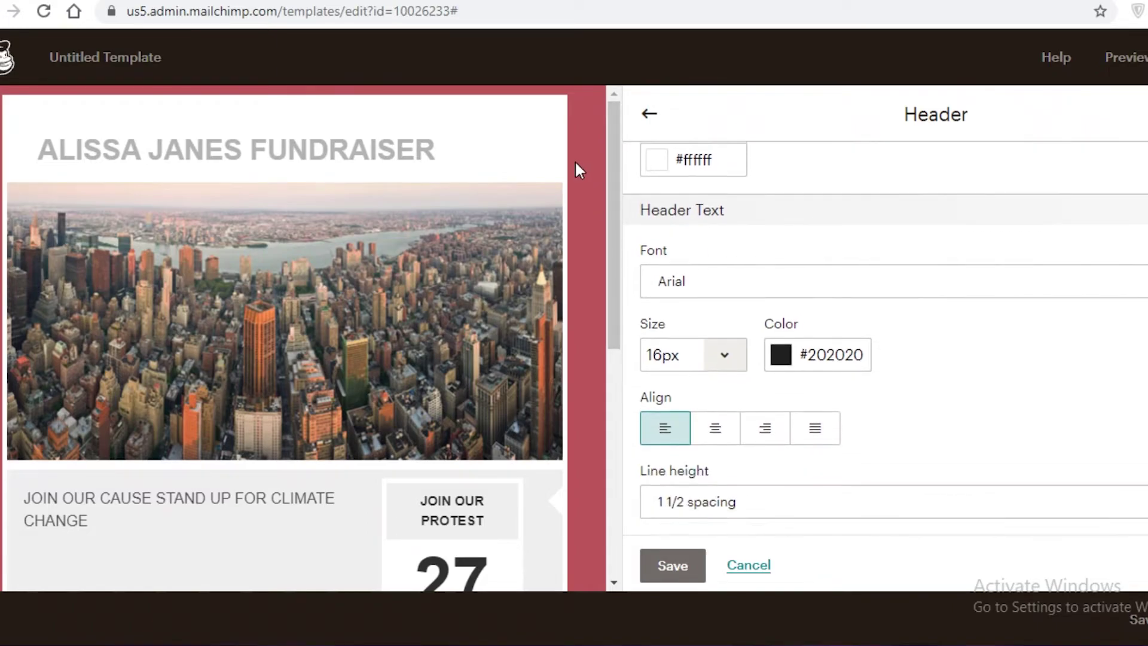
click(639, 105)
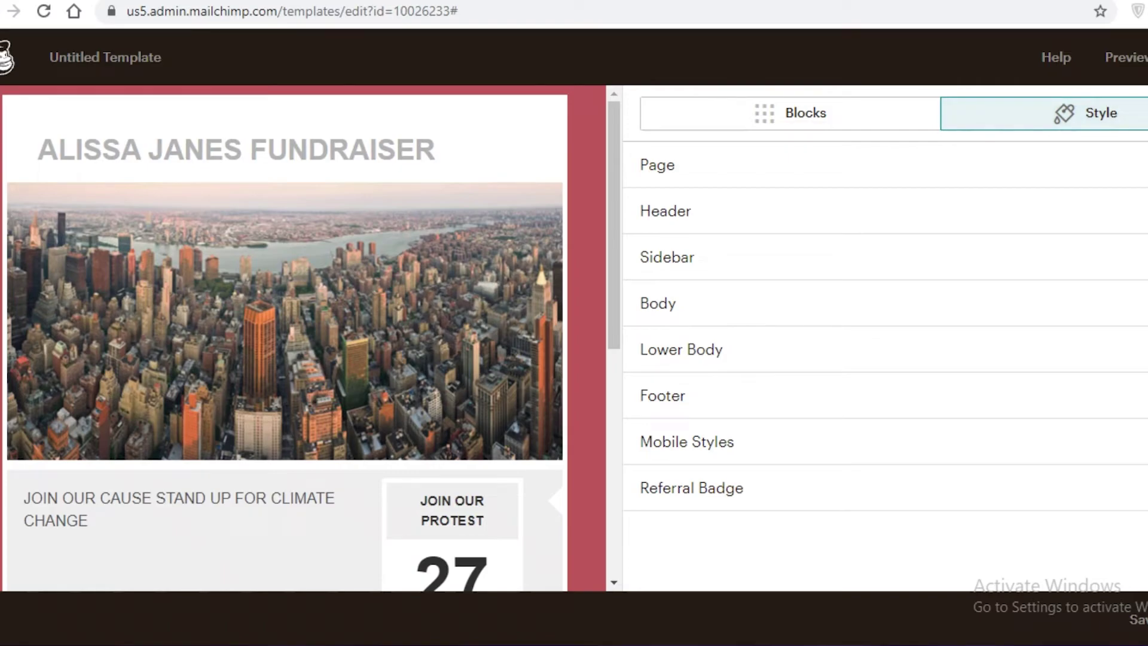
click(1127, 57)
Step: Preview the fundraiser email and scroll through it
click(1094, 109)
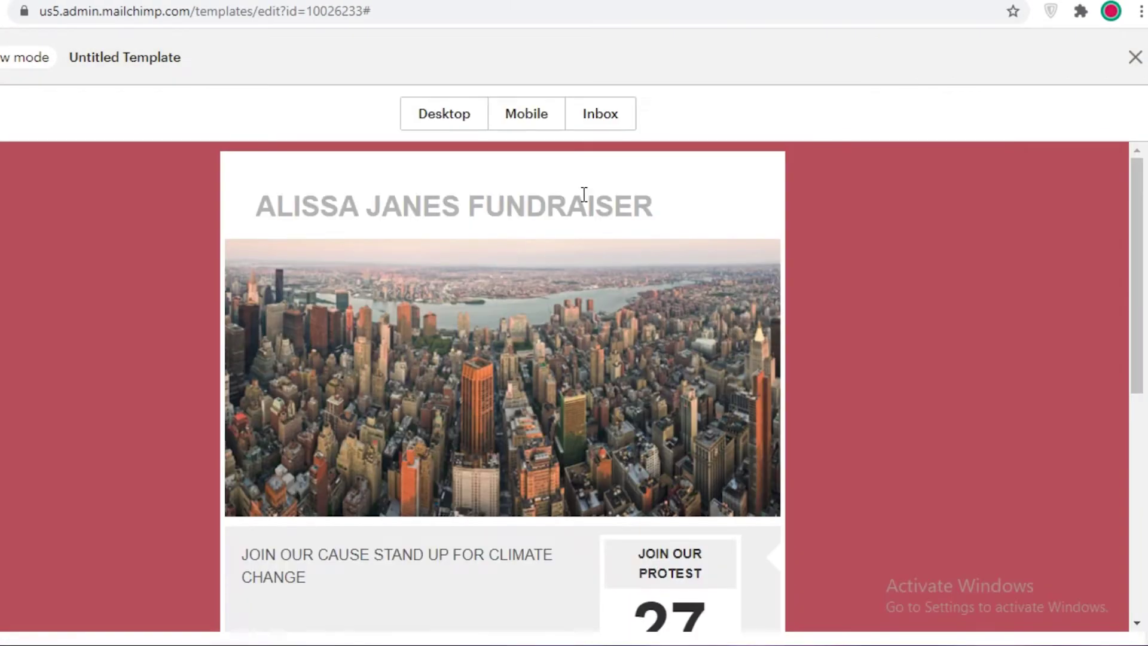
scroll(586, 203, down, 6)
scroll(647, 233, up, 10)
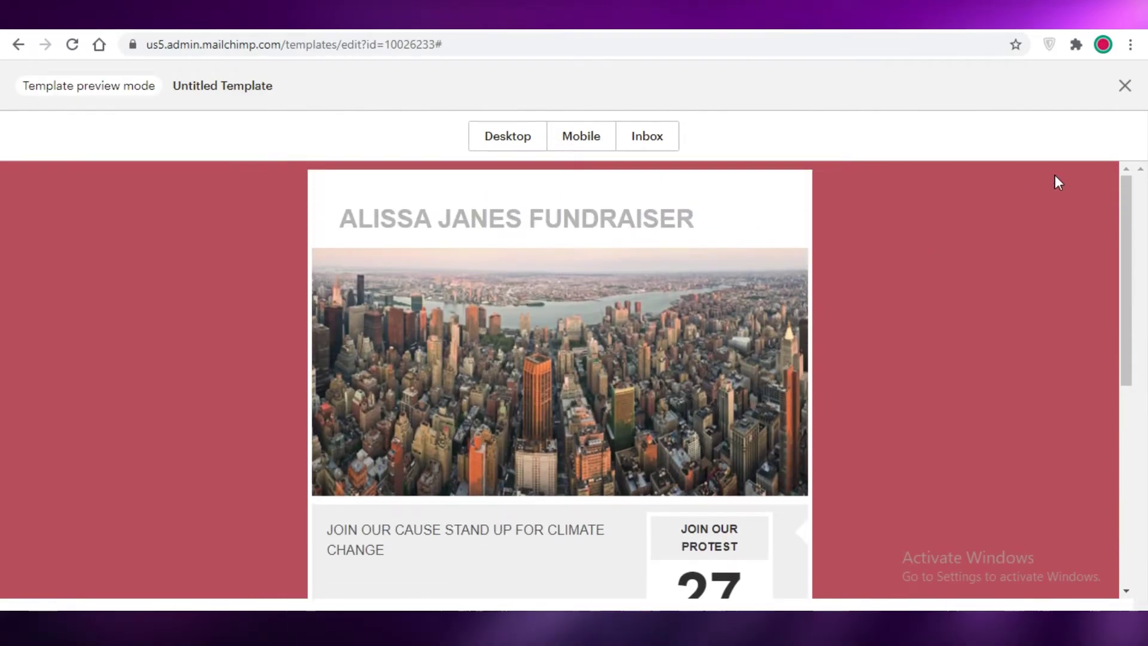
scroll(574, 293, down, 2)
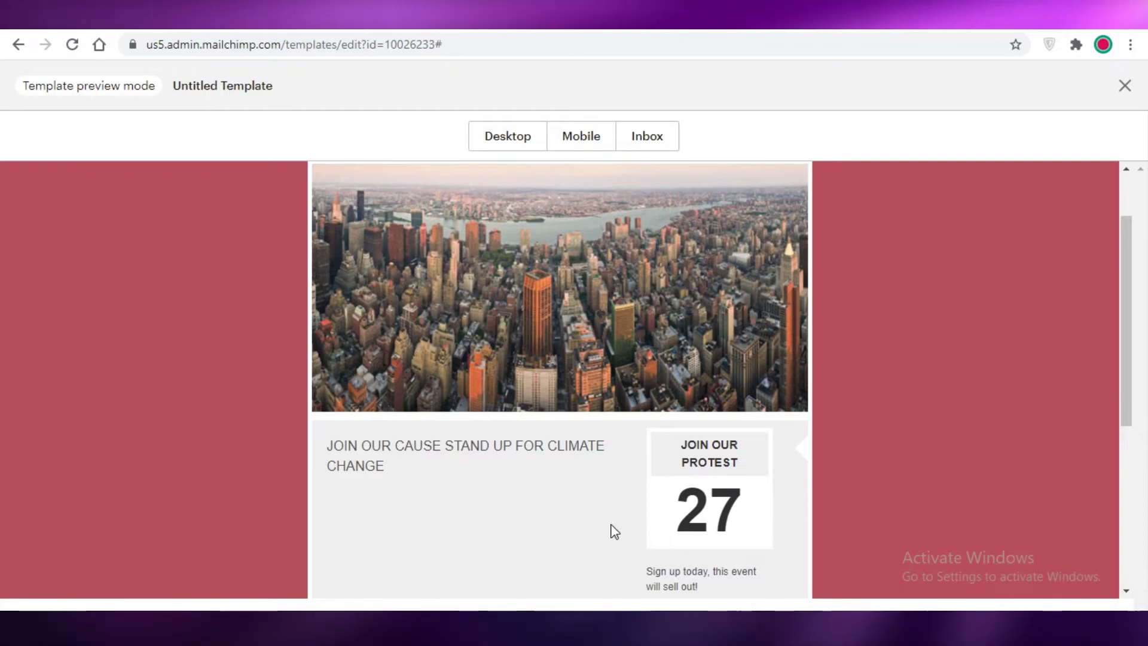
scroll(716, 437, down, 2)
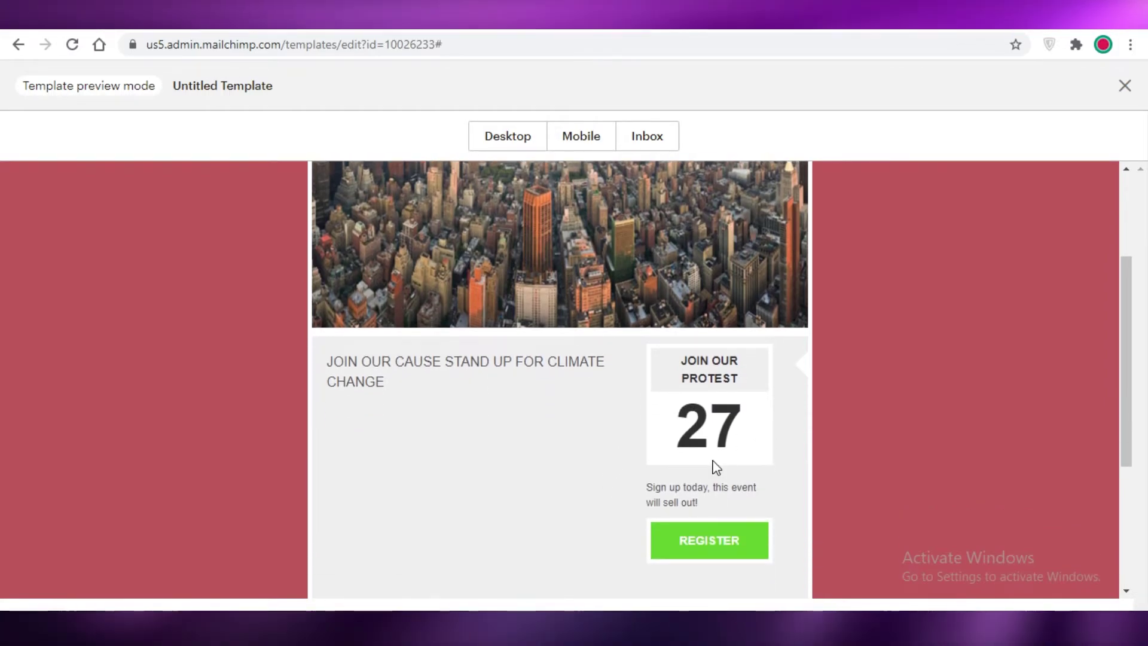
scroll(718, 484, down, 2)
scroll(715, 497, up, 6)
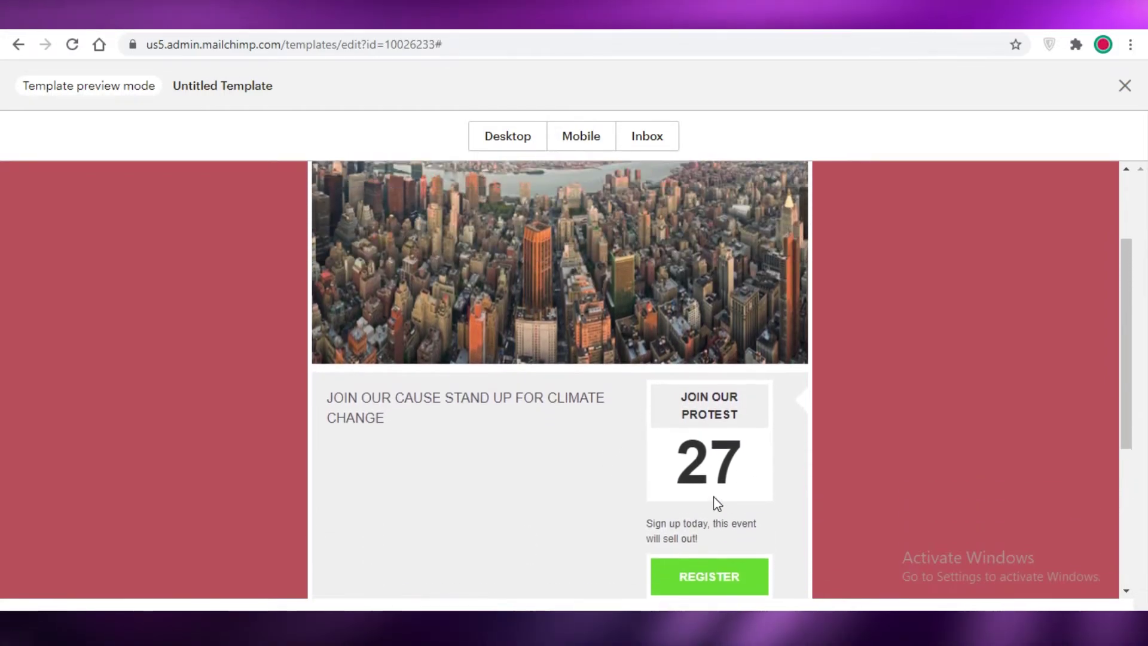
click(1125, 85)
Step: Save the design as a template named CLIMATECHANGE
scroll(516, 480, down, 1)
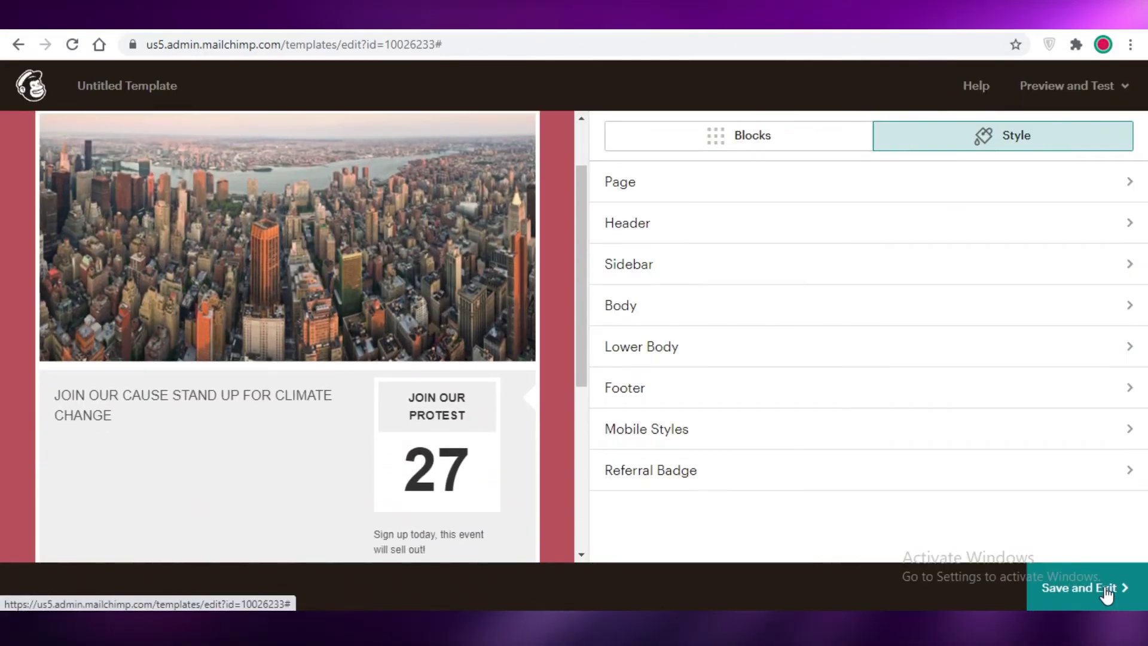
click(1100, 588)
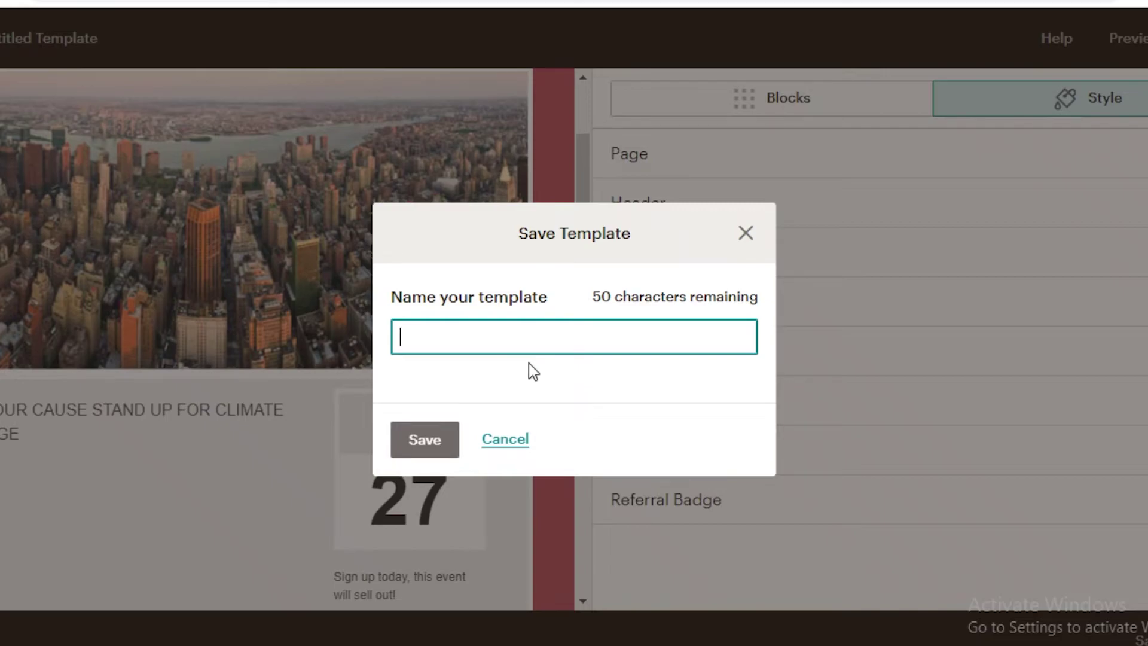
text(CLIMATECHANGE)
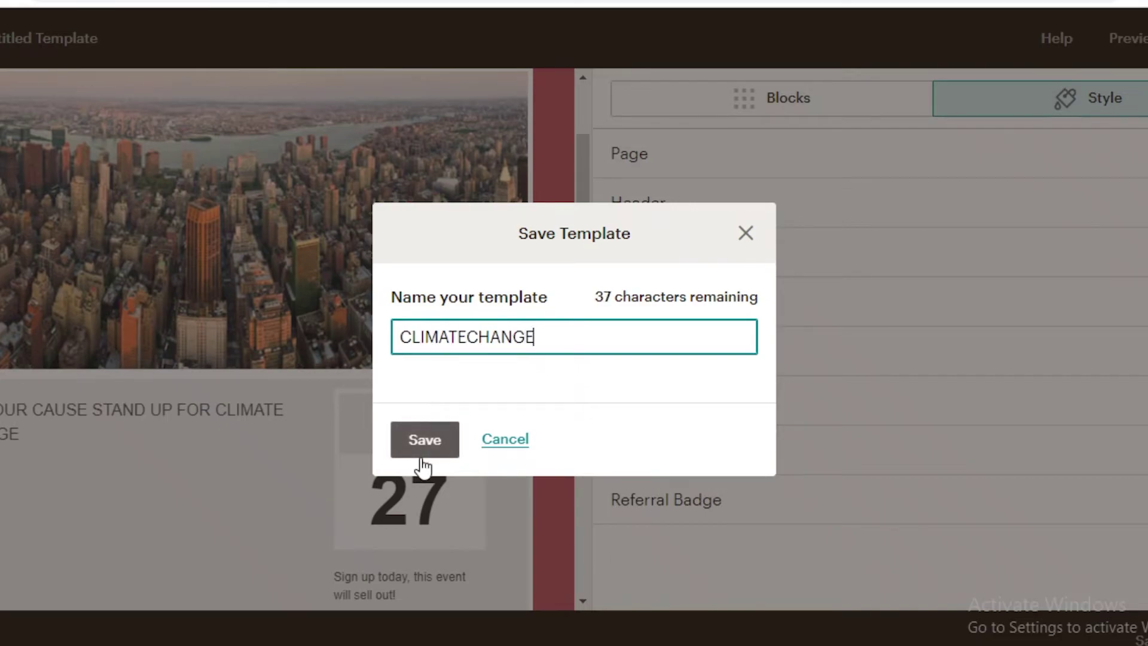
click(423, 447)
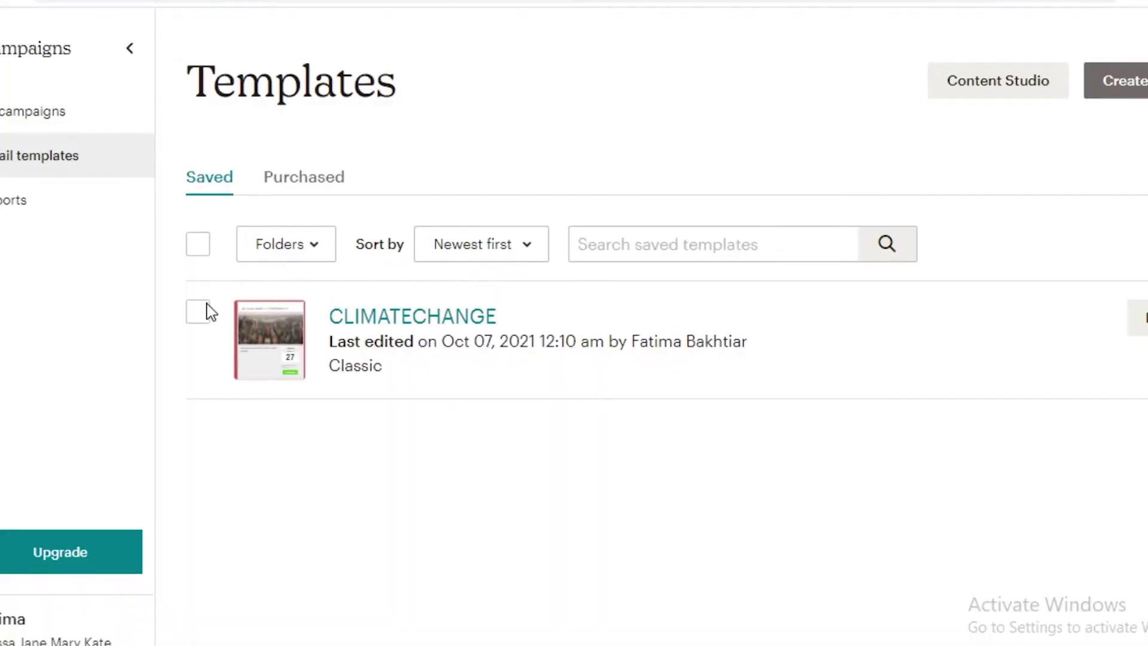
Step: Create a new campaign from the CLIMATECHANGE saved template
click(202, 311)
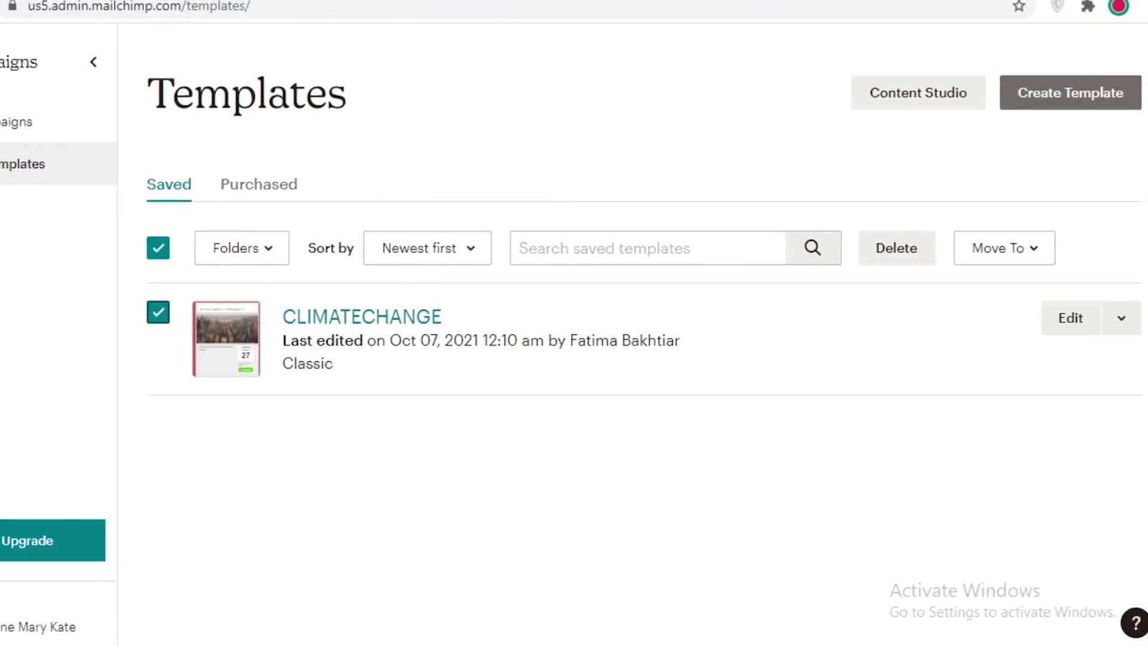
click(1122, 318)
click(1057, 363)
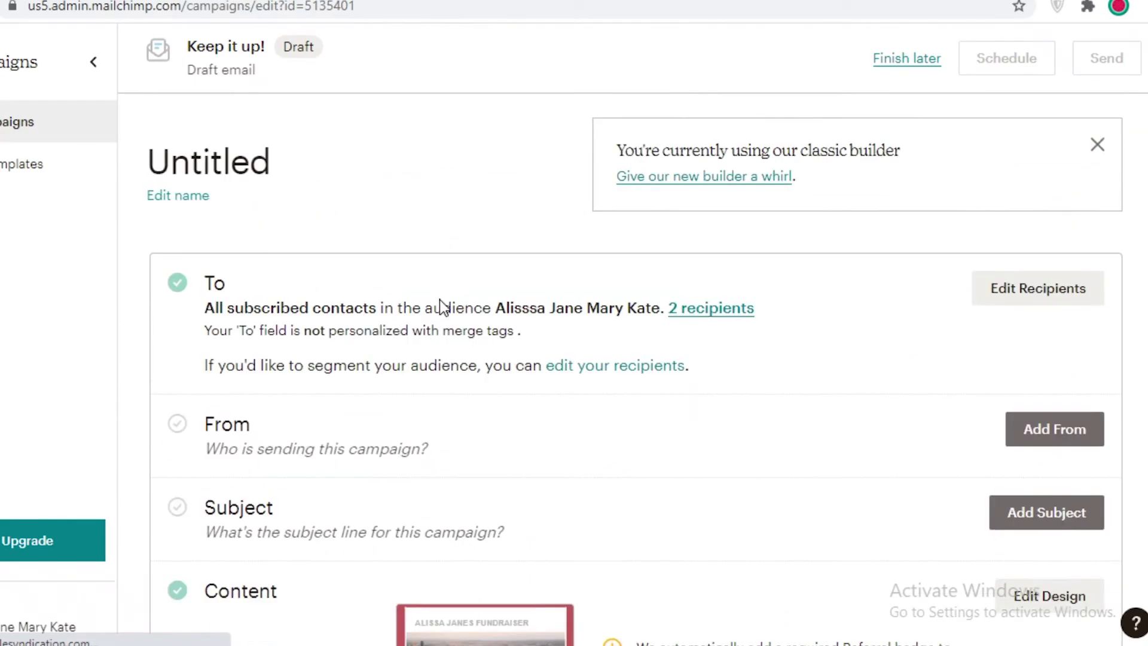
Step: Set the sender name to the organiser's name, keeping the account e-mail, and save
scroll(598, 269, down, 3)
click(1059, 240)
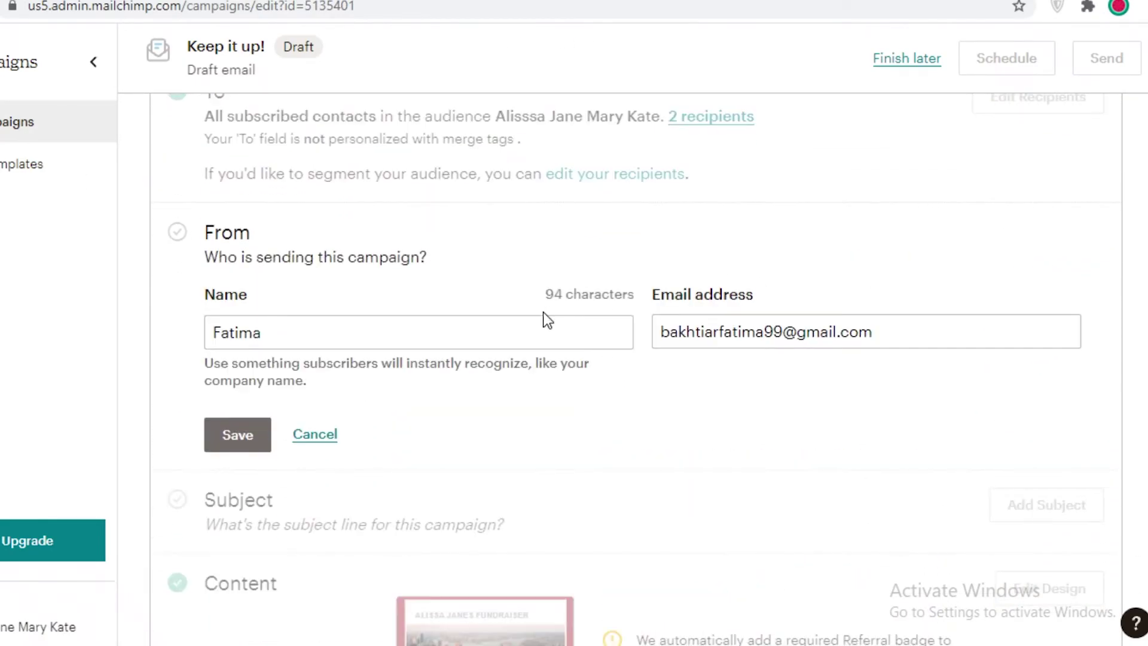
click(519, 328)
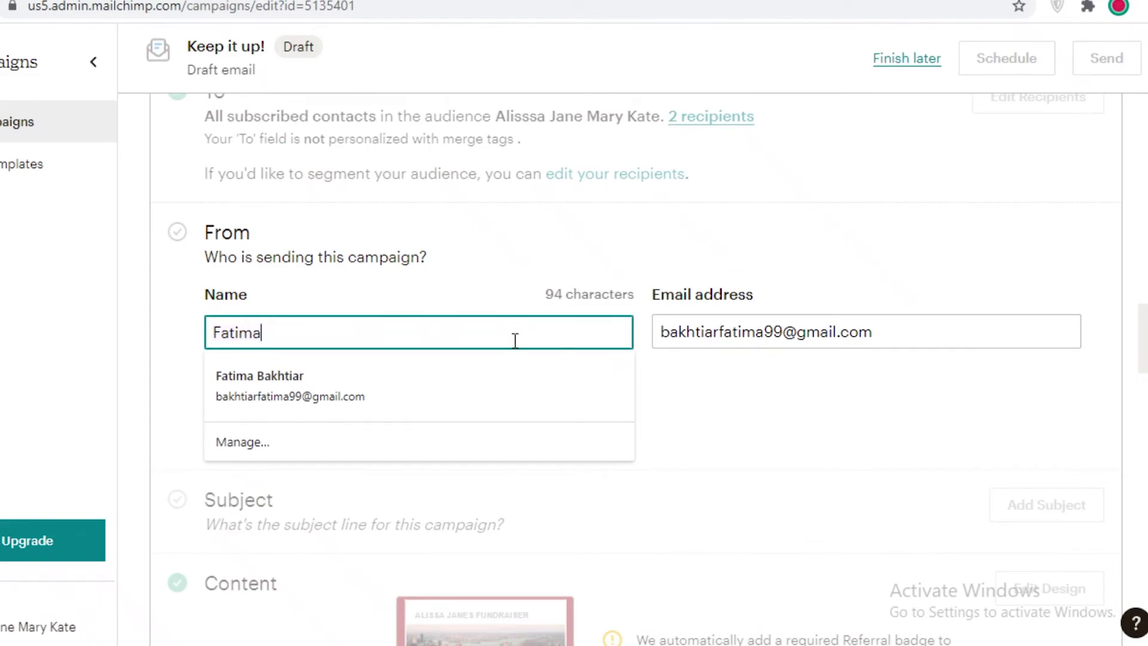
key(BackSpace)
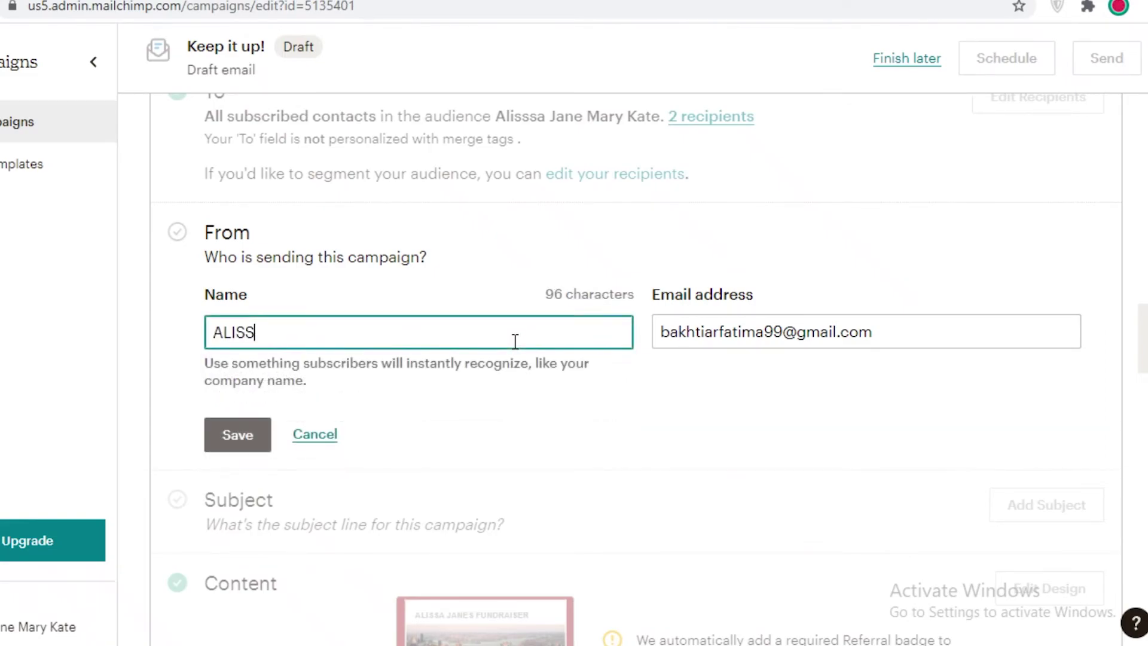
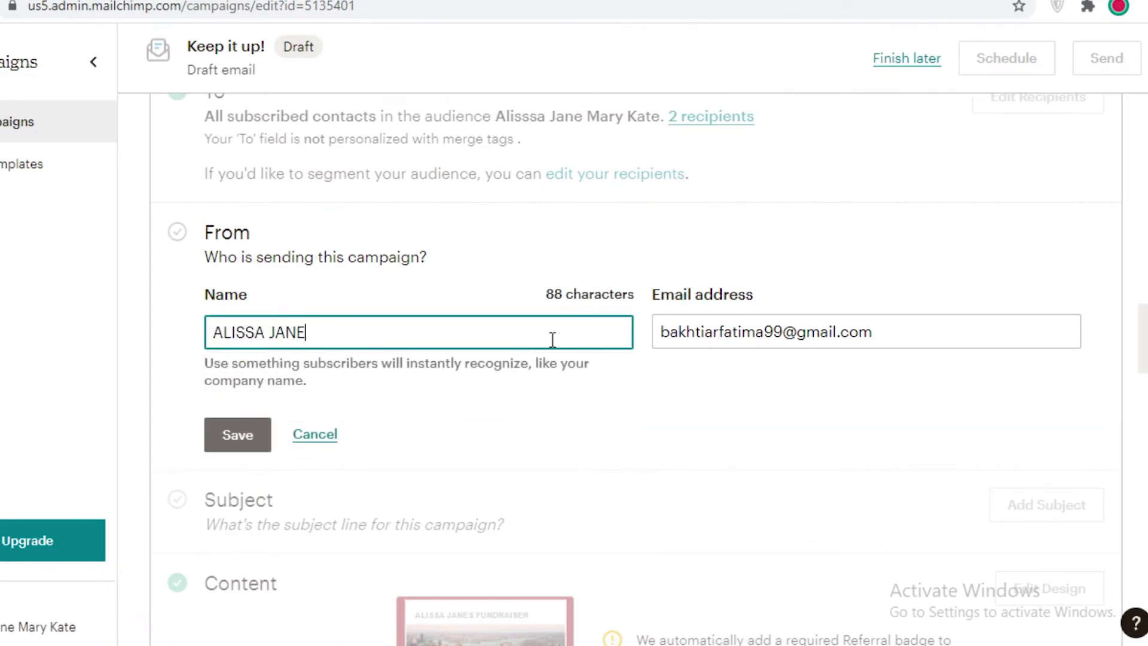
click(807, 330)
click(908, 112)
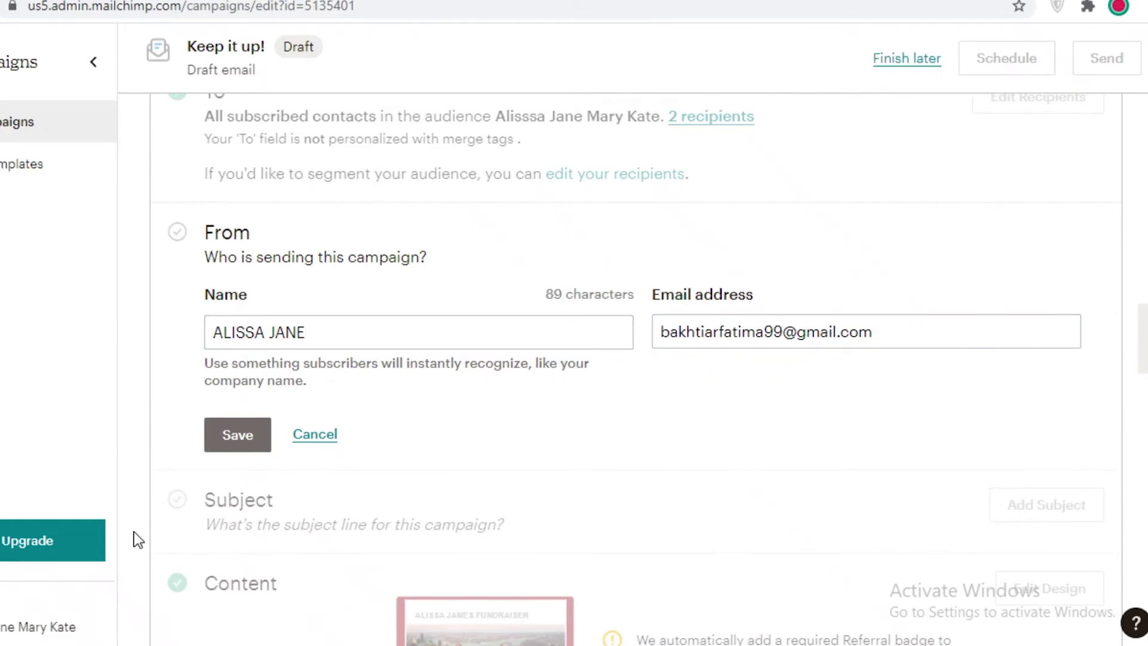
click(224, 440)
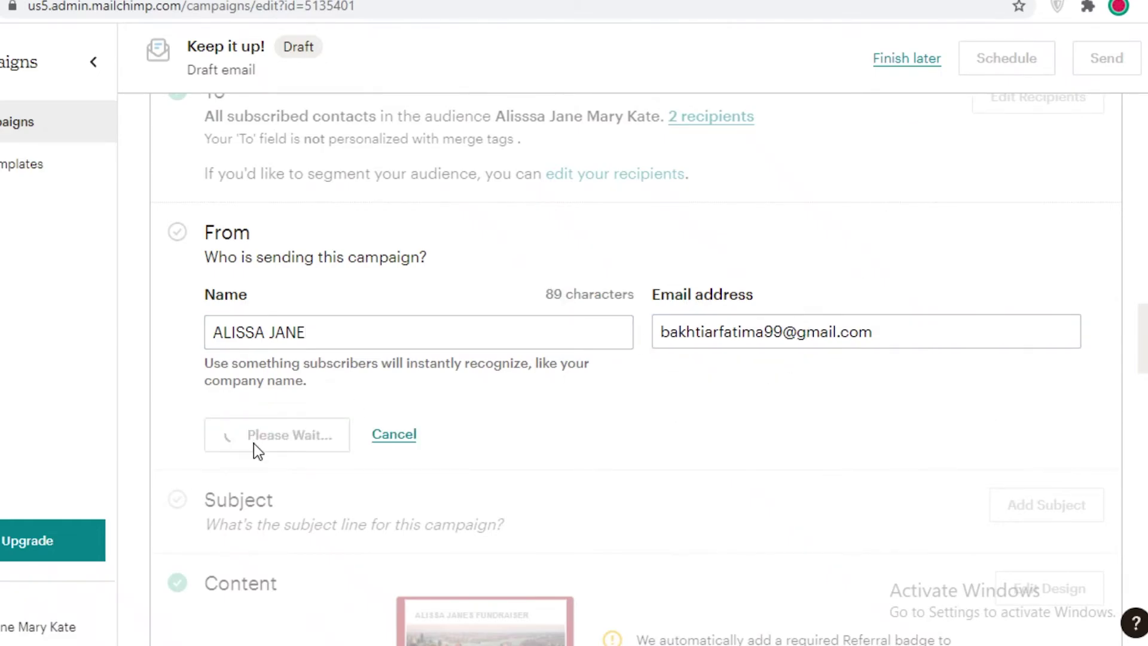
scroll(814, 293, down, 10)
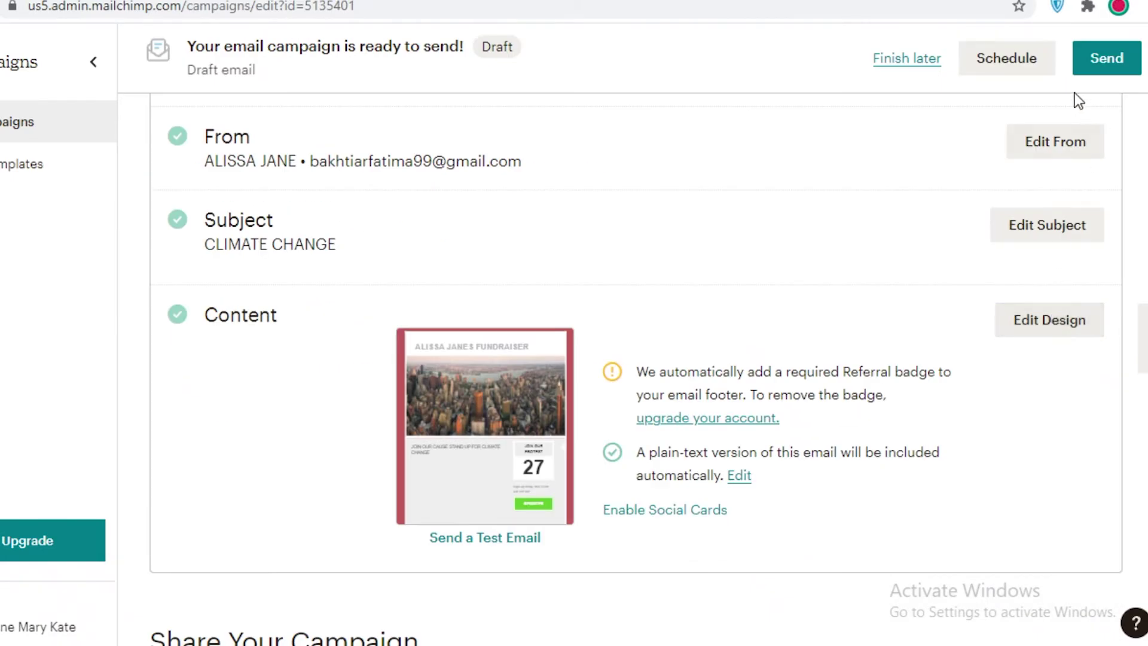
Step: Send the CLIMATE CHANGE campaign now to its 2 subscribers
click(1107, 65)
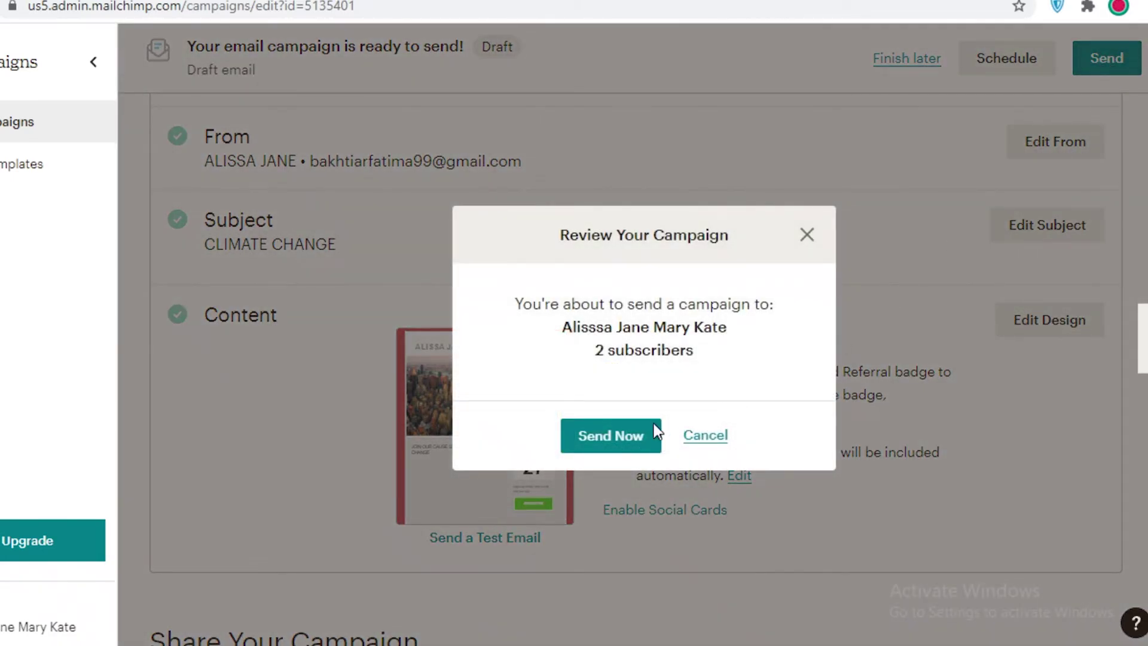
click(627, 429)
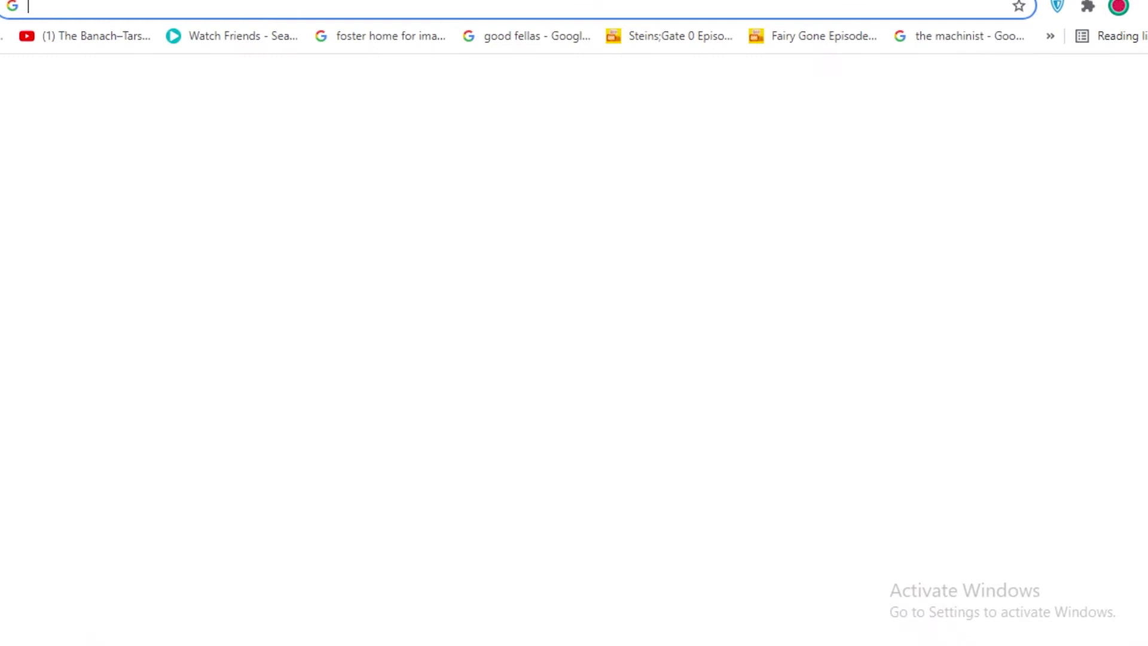
text(GMAI)
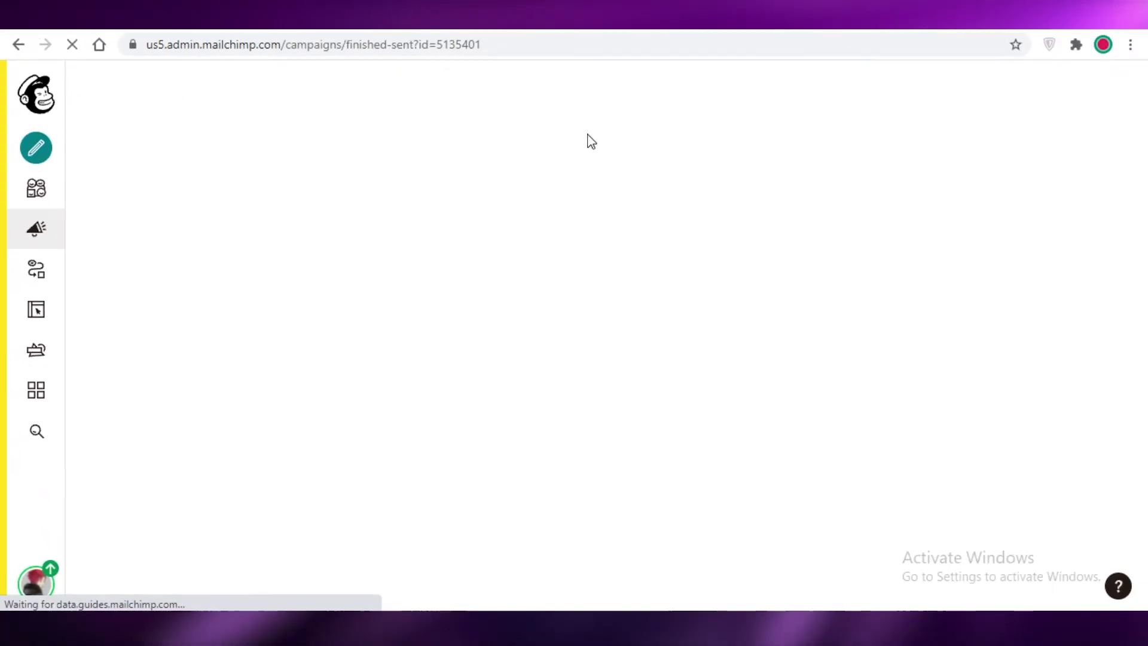
Step: View and scroll through the sent email's online version
click(573, 26)
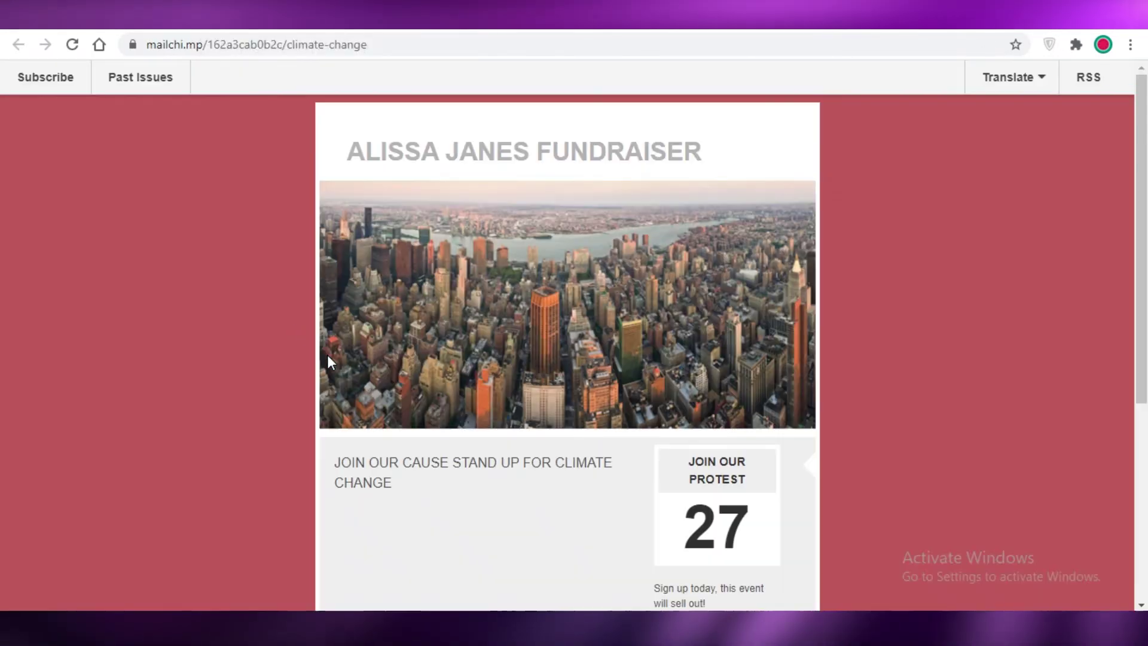
scroll(482, 153, down, 5)
scroll(228, 192, up, 5)
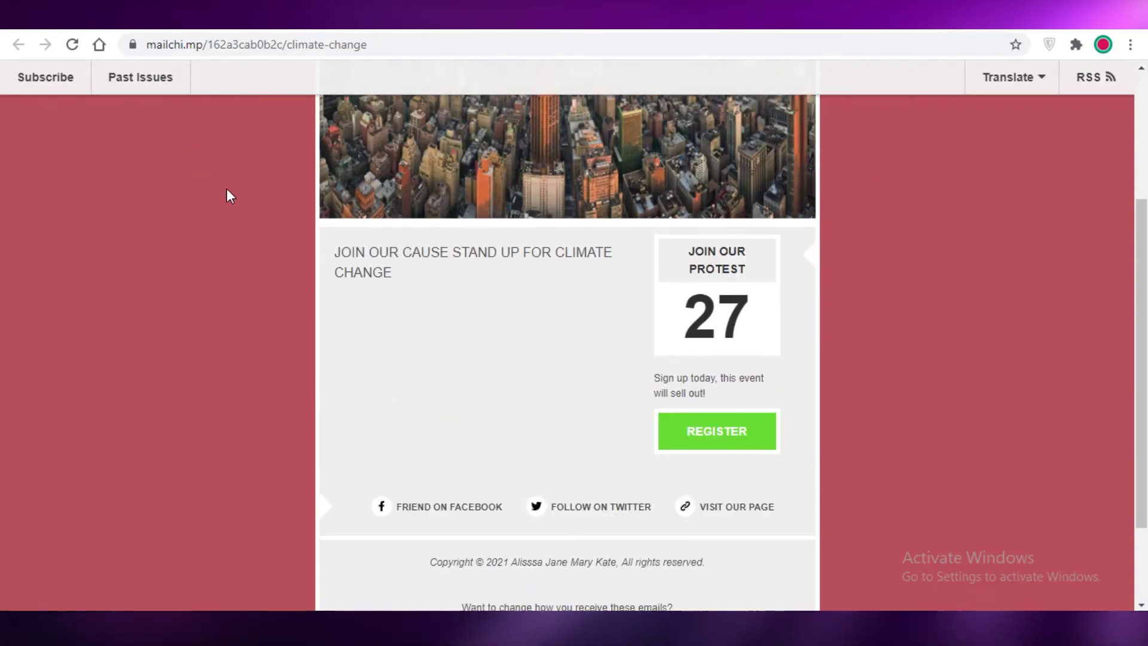
scroll(533, 267, down, 7)
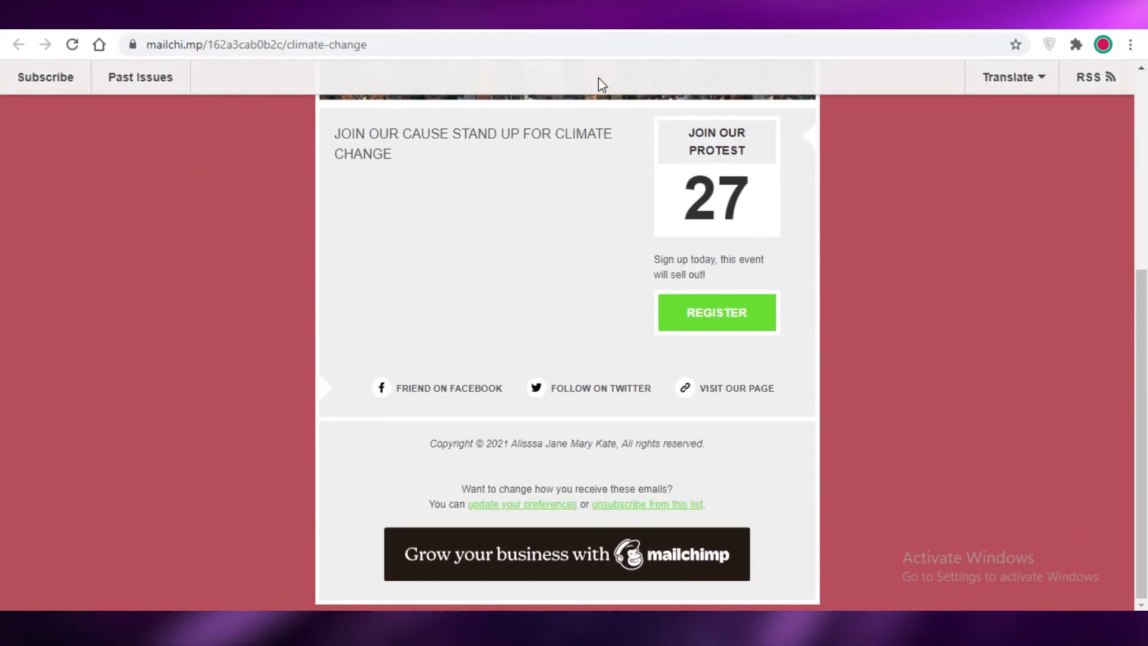
Step: Check Gmail, return, and open Automations > Customer Journeys
click(100, 45)
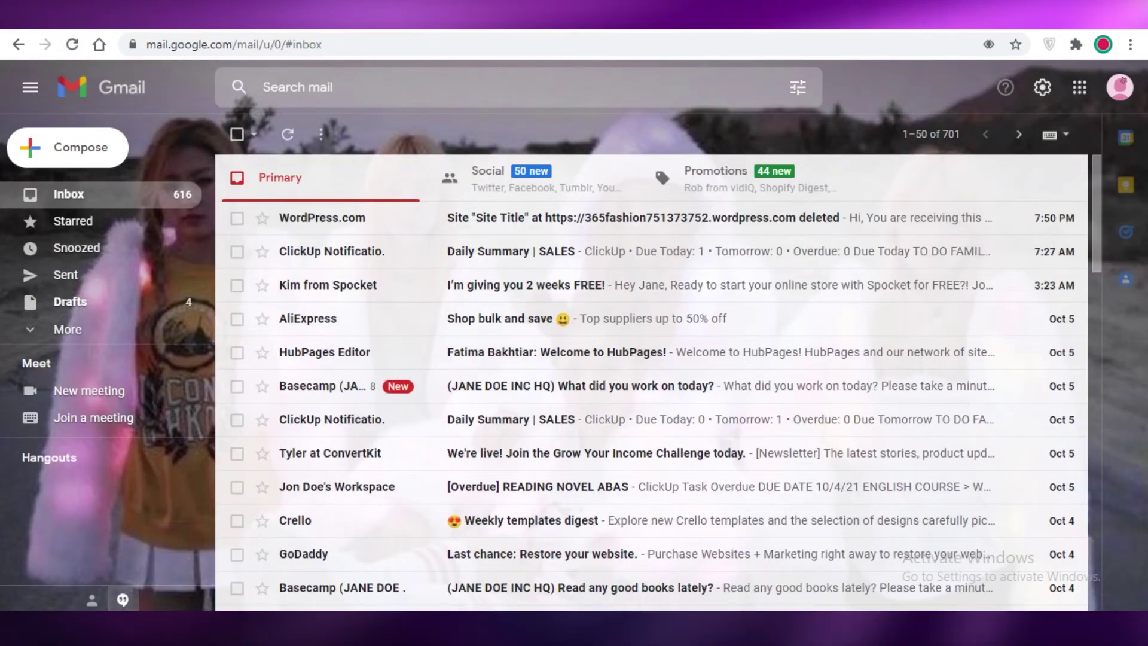
click(19, 45)
click(37, 269)
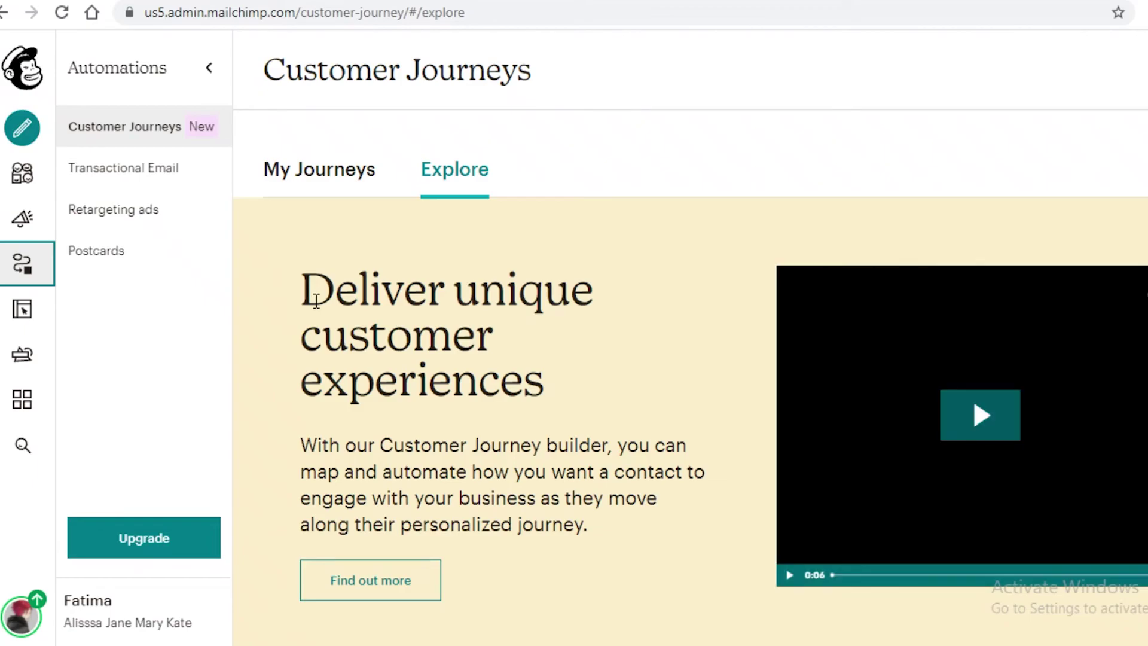
Step: Scroll the marketing pricing page comparing Premium, Standard, Essentials and Free plans
scroll(763, 231, down, 3)
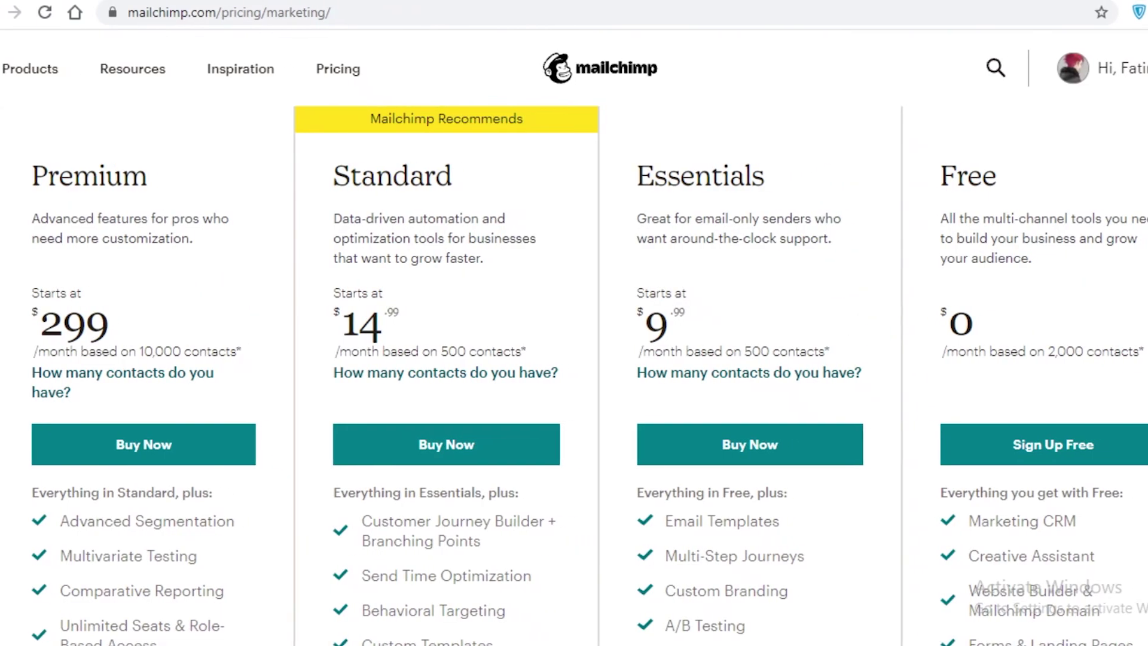
Step: Scroll through the Essentials plan details, plan cards and footnotes for Up to 500 contacts
scroll(461, 392, down, 2)
scroll(483, 468, up, 2)
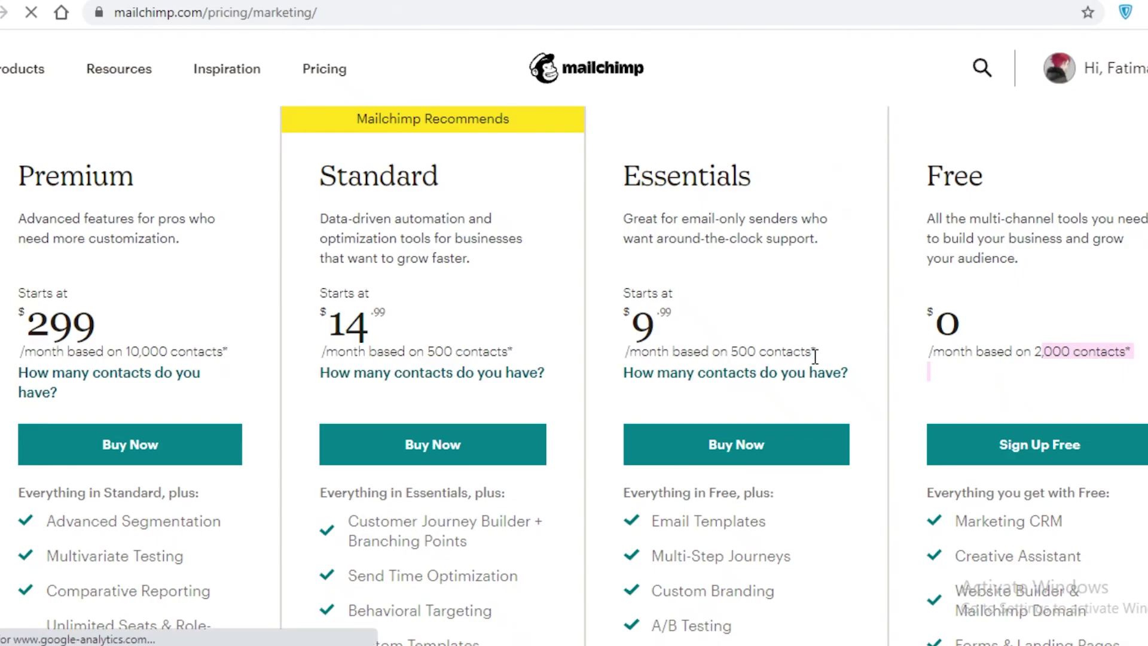
scroll(557, 369, down, 5)
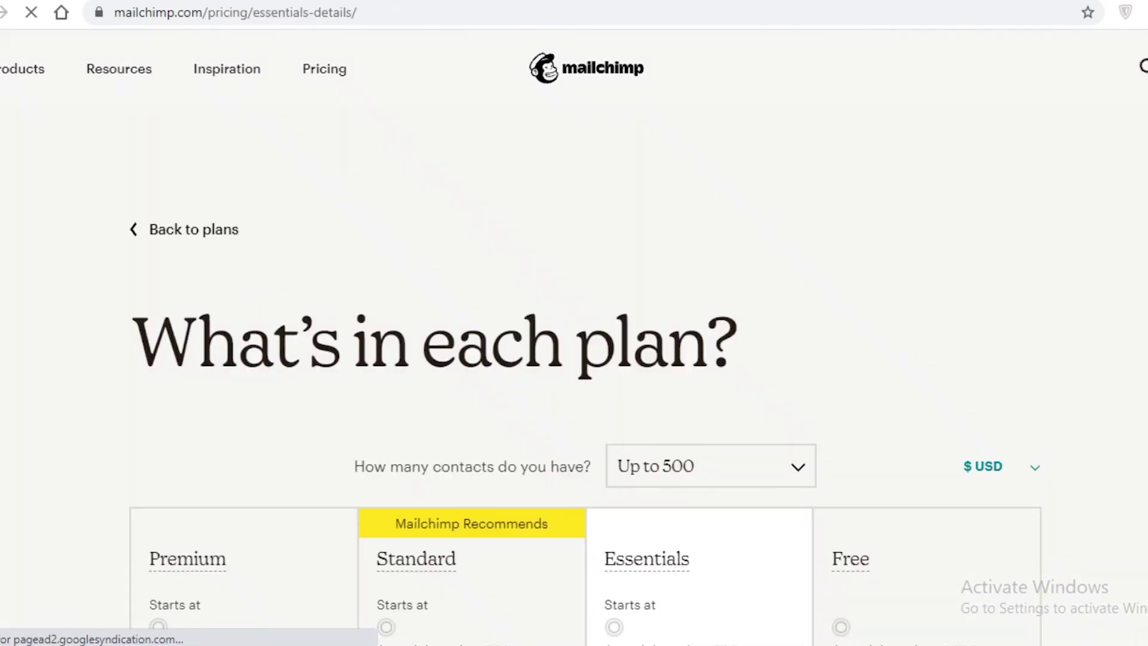
scroll(356, 388, down, 10)
scroll(422, 417, up, 3)
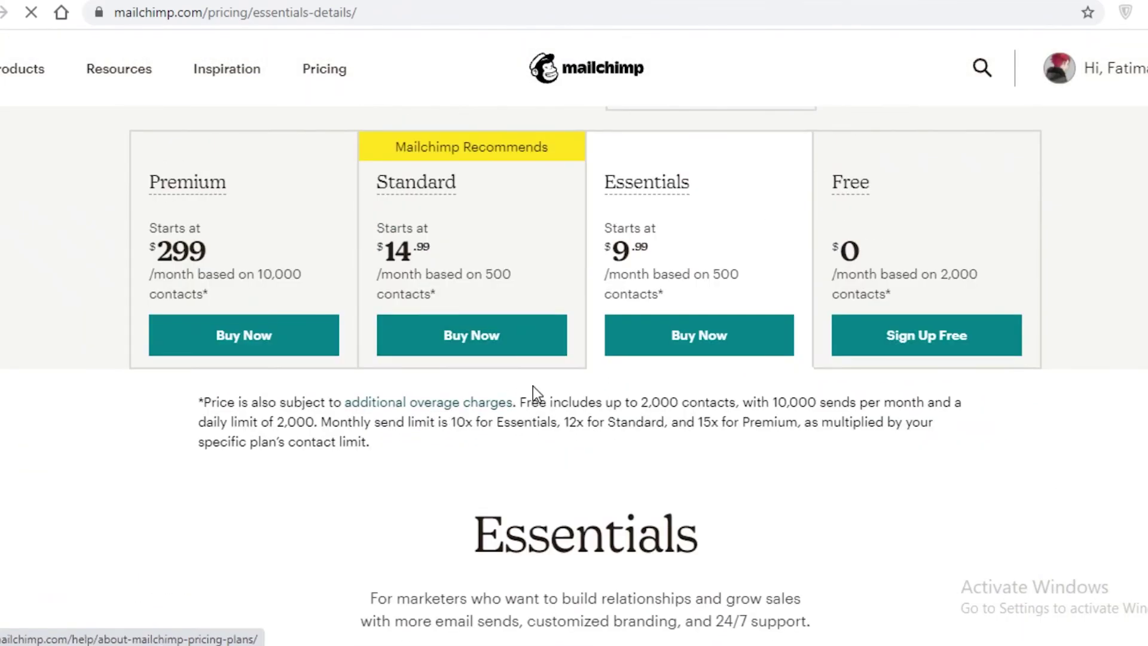
scroll(651, 359, down, 3)
scroll(633, 448, up, 4)
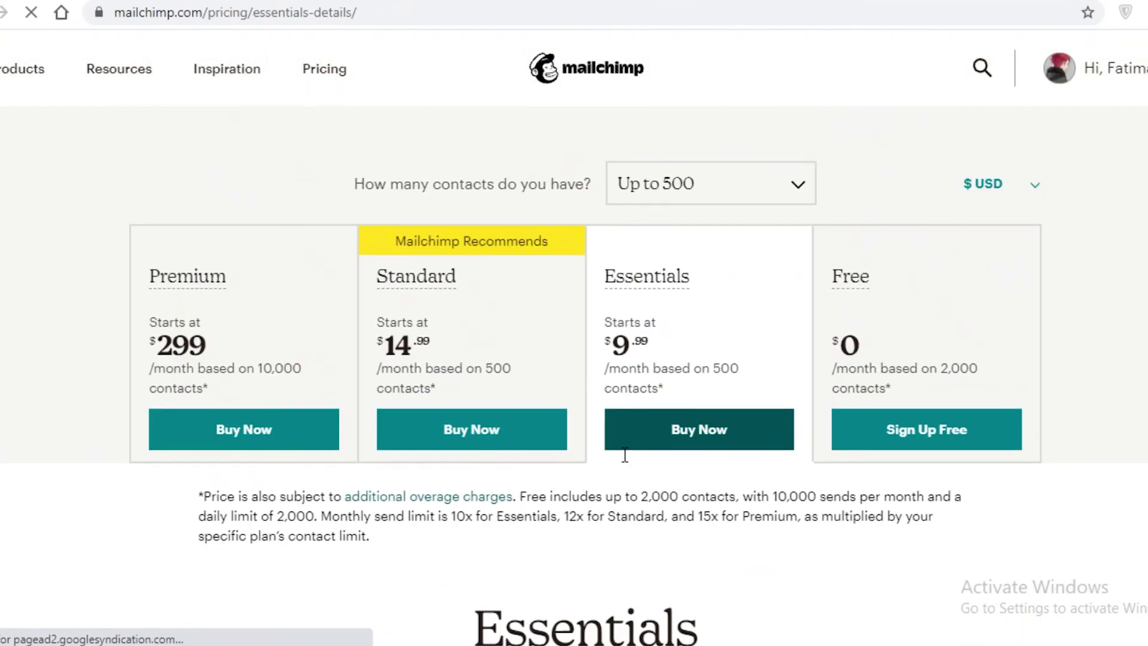
scroll(648, 535, down, 1)
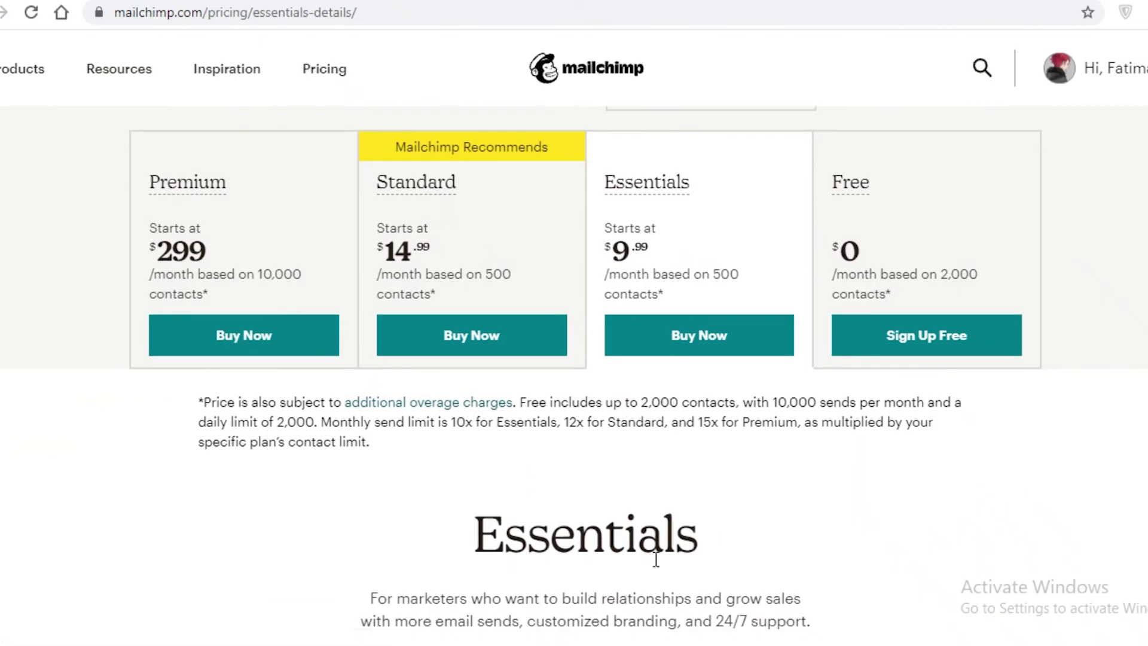
scroll(660, 558, down, 2)
scroll(737, 267, up, 3)
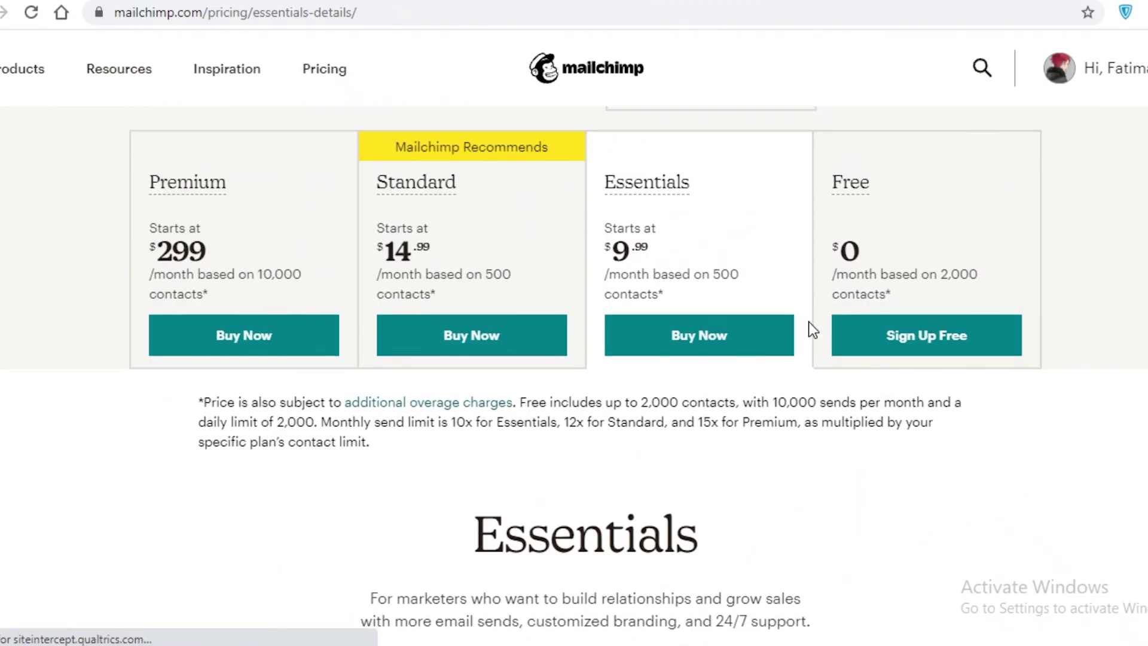